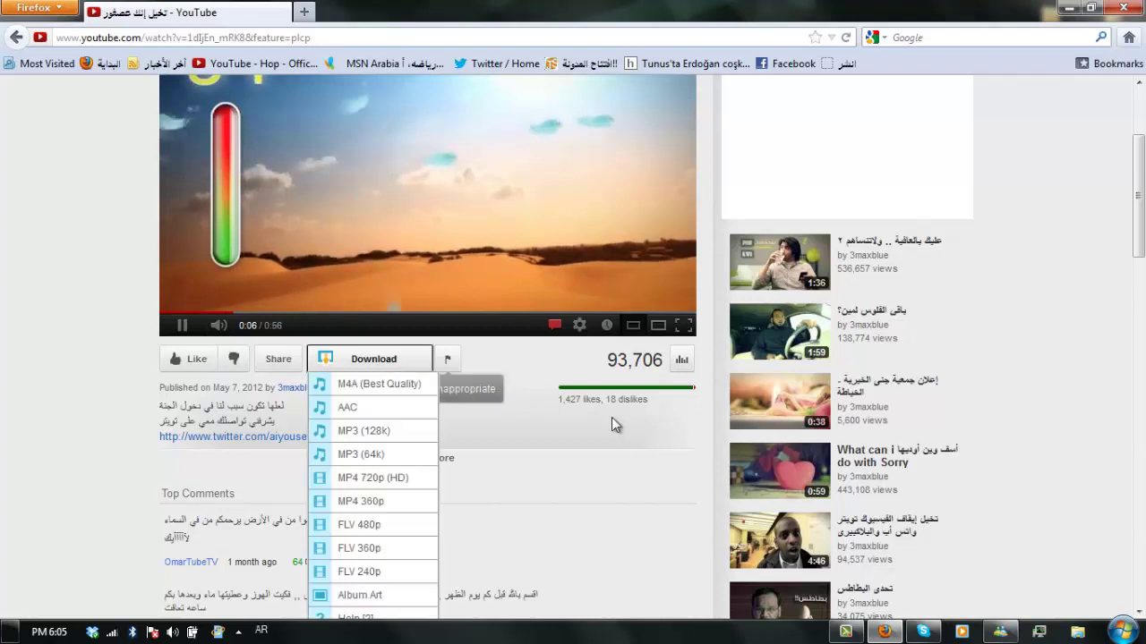
- Minimize the browser, search the installed programs for "aeg" and launch Aegisub
scroll(611, 418, "down", 2)
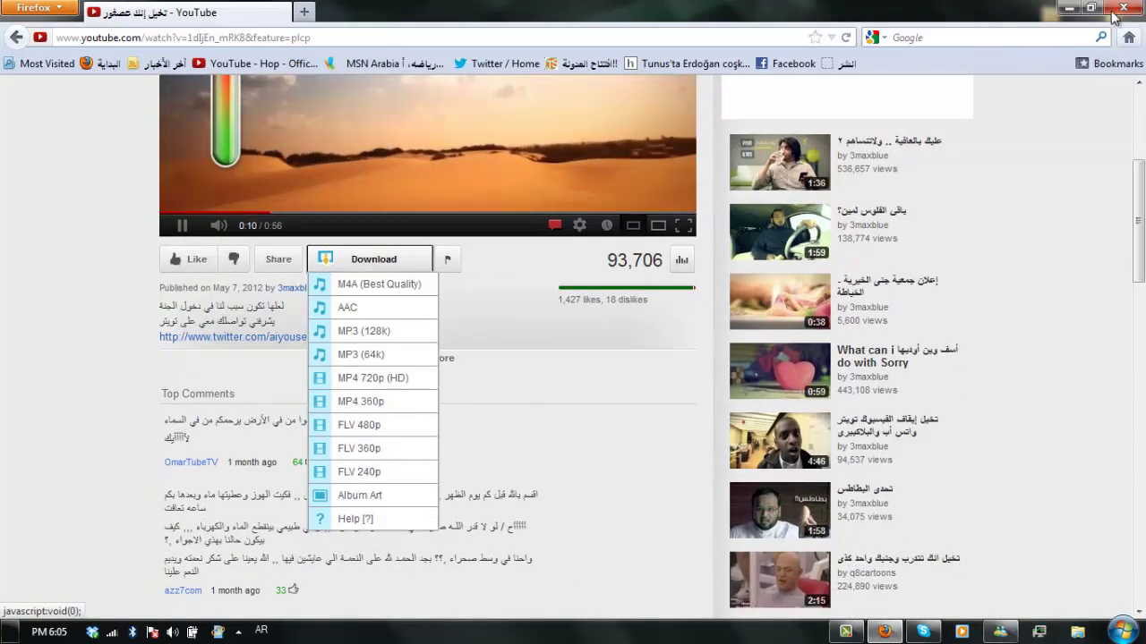
left_click(1067, 8)
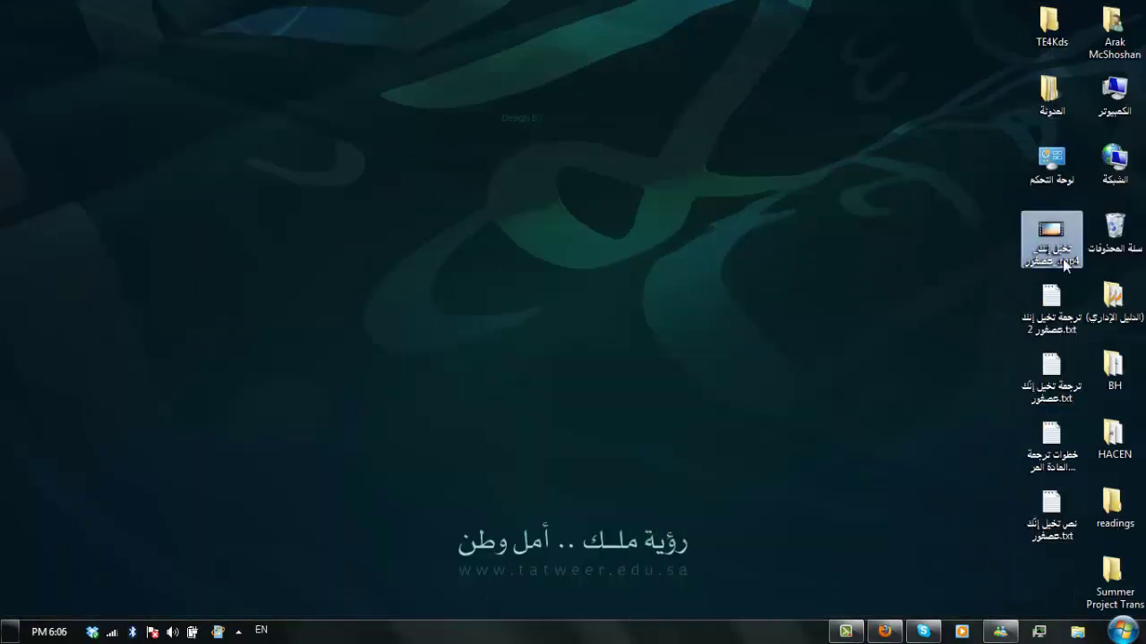
left_click(1123, 632)
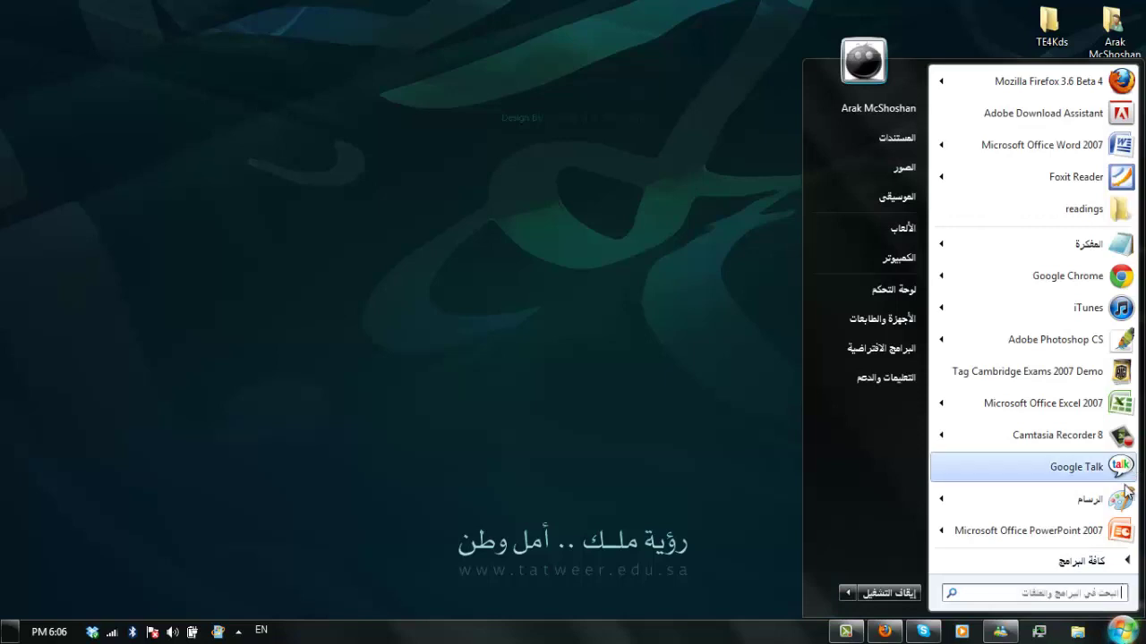
type("aeg")
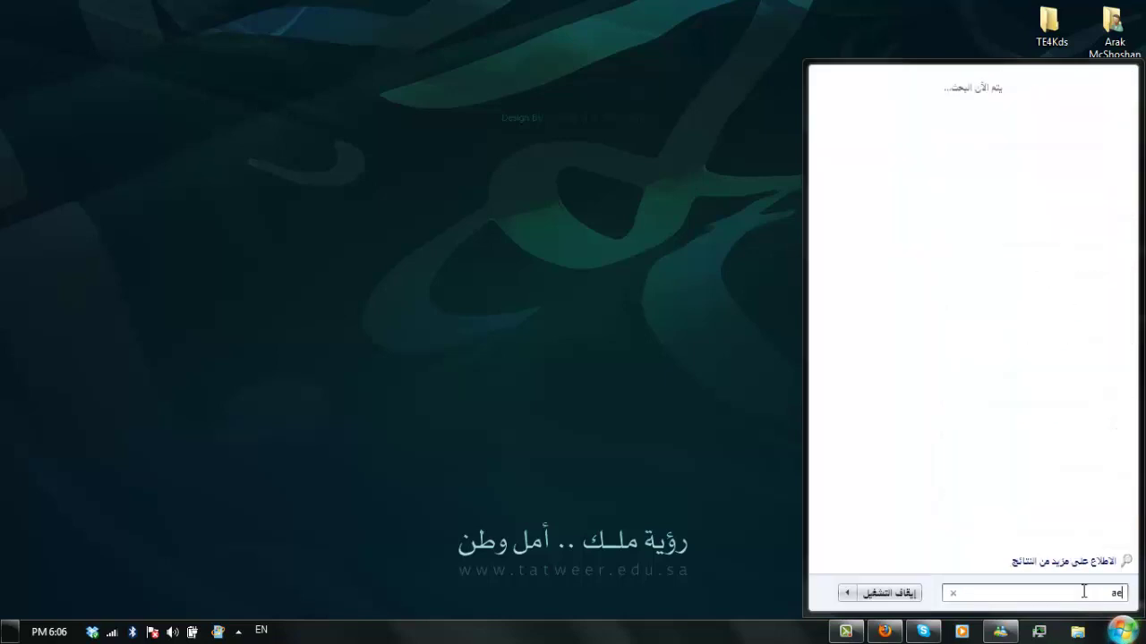
left_click(1100, 109)
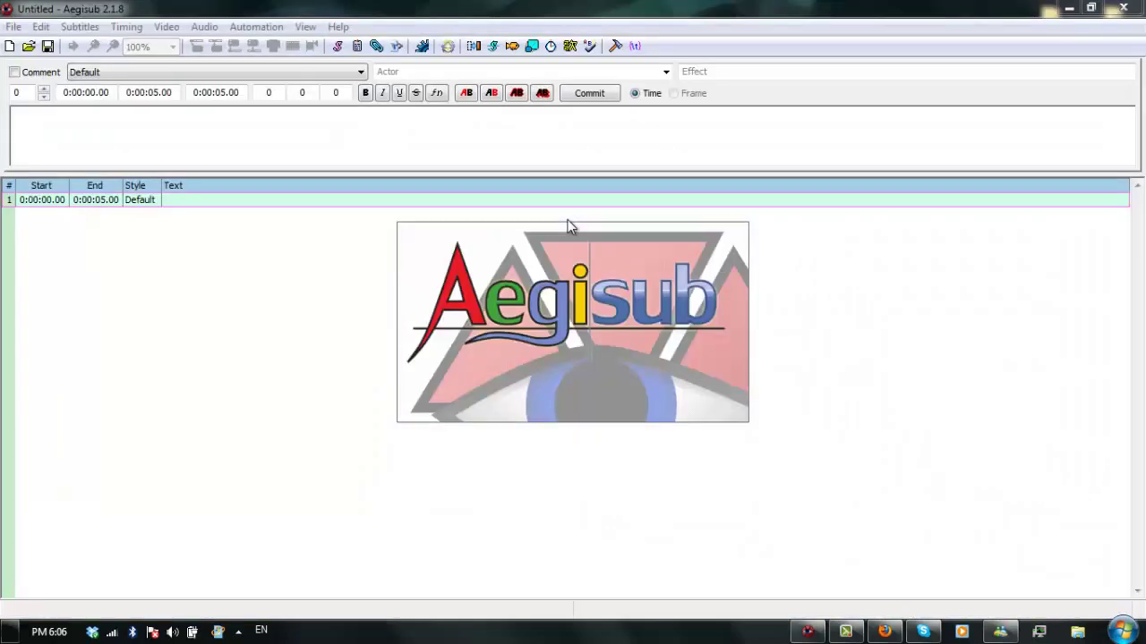
- Open the video file "_تخيل إنك عصفور_.mp4" from the desktop
left_click(166, 26)
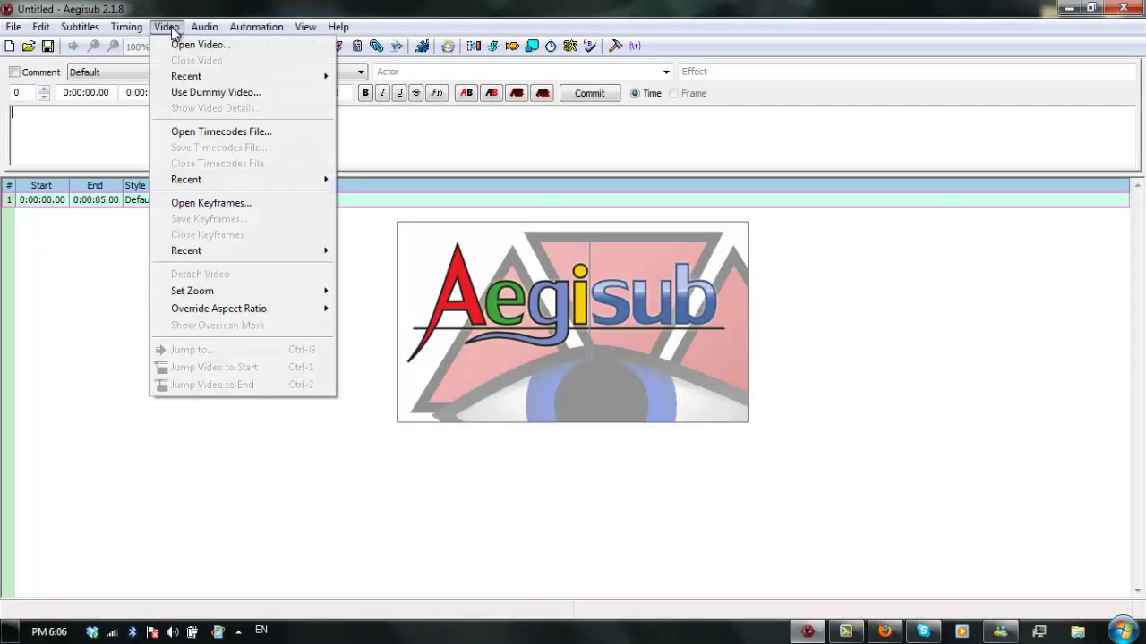
left_click(182, 46)
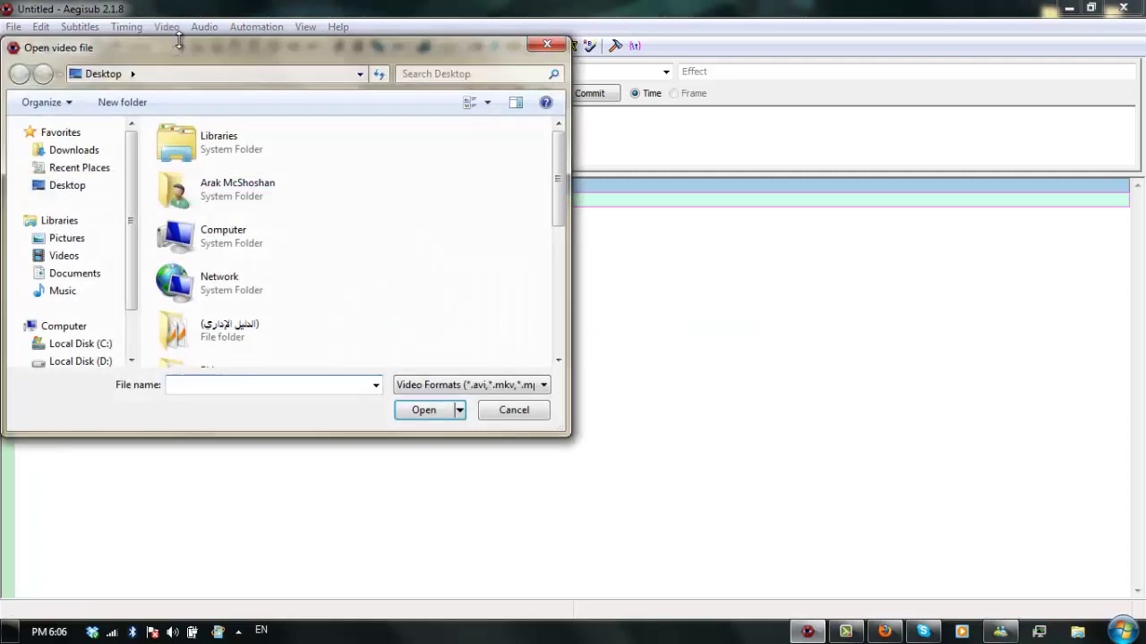
left_click_drag(556, 183, 564, 315)
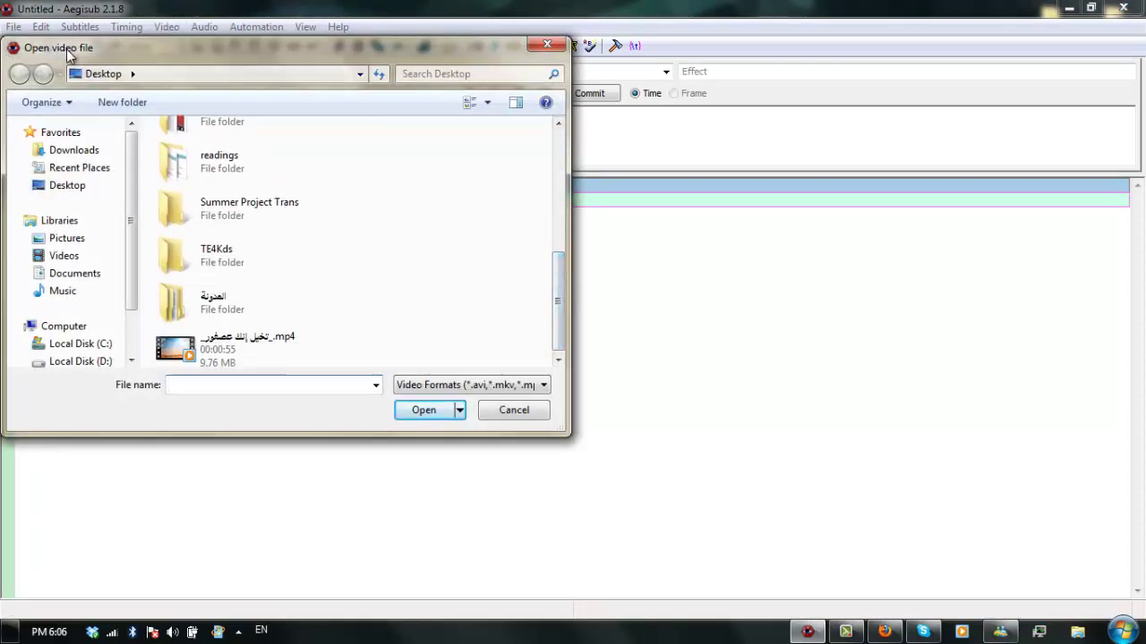
left_click(233, 349)
left_click(426, 412)
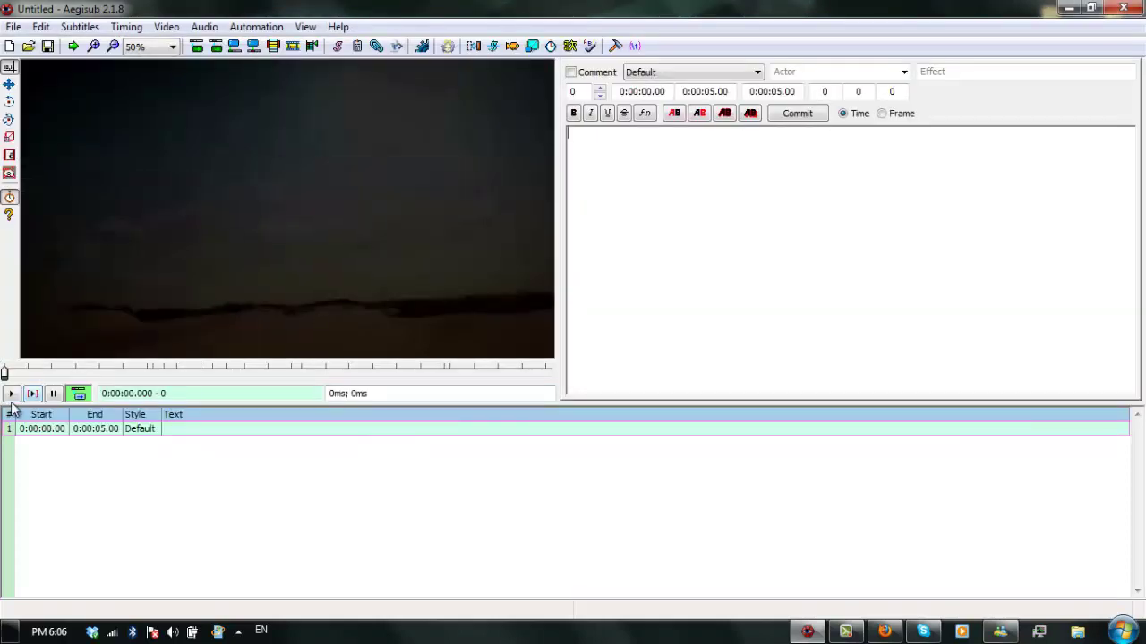
- Start previewing the loaded video, switch to Firefox to pause the YouTube clip, and return to Aegisub
left_click(11, 394)
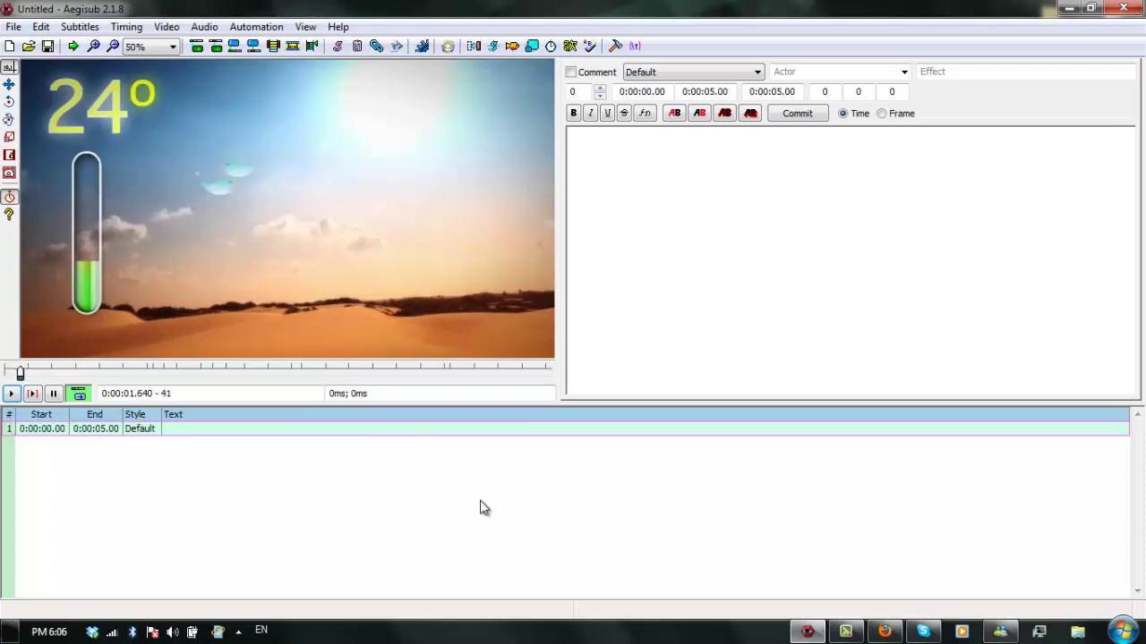
left_click(884, 632)
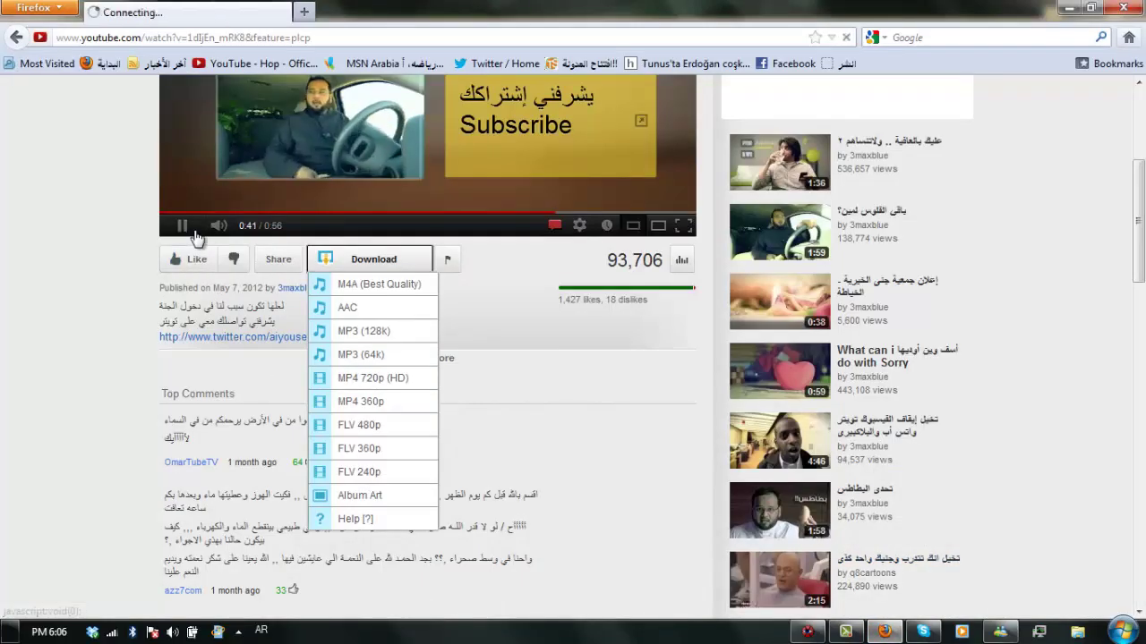
left_click(1067, 8)
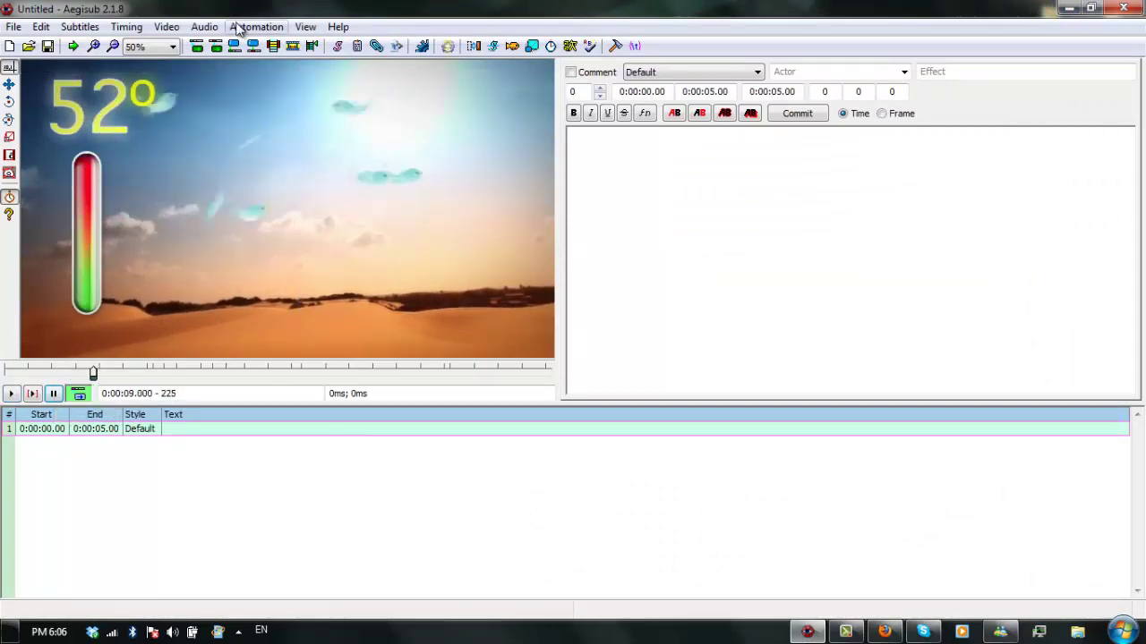
- Load the audio track from the desktop file "_تخيل إنك عصفور_.mp4"
left_click(204, 27)
left_click(219, 44)
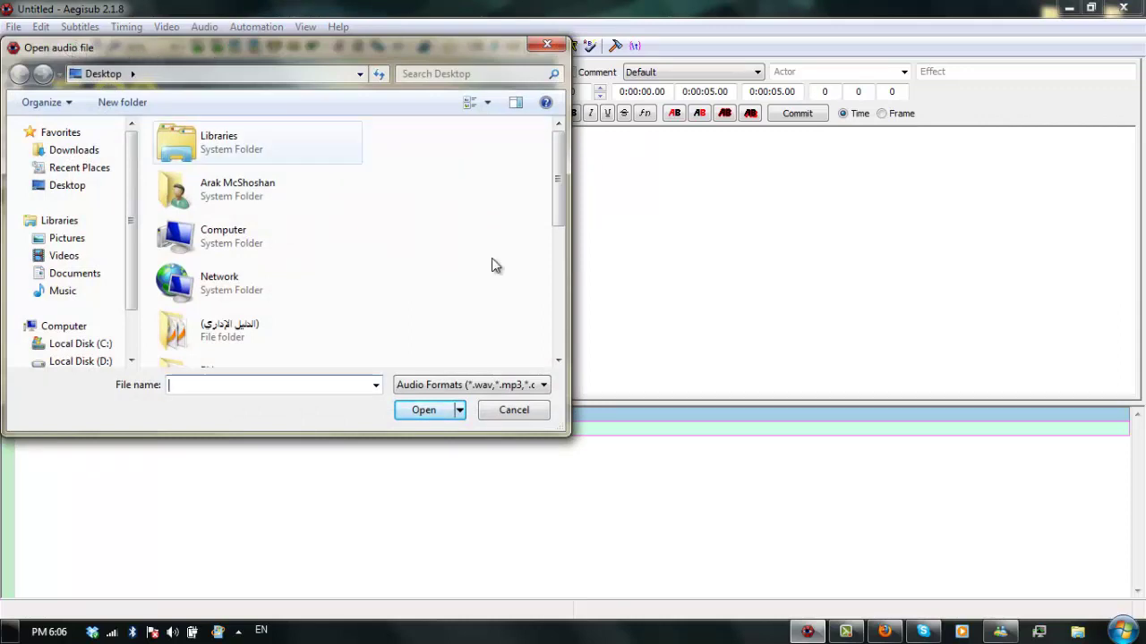
scroll(556, 343, "down", 5)
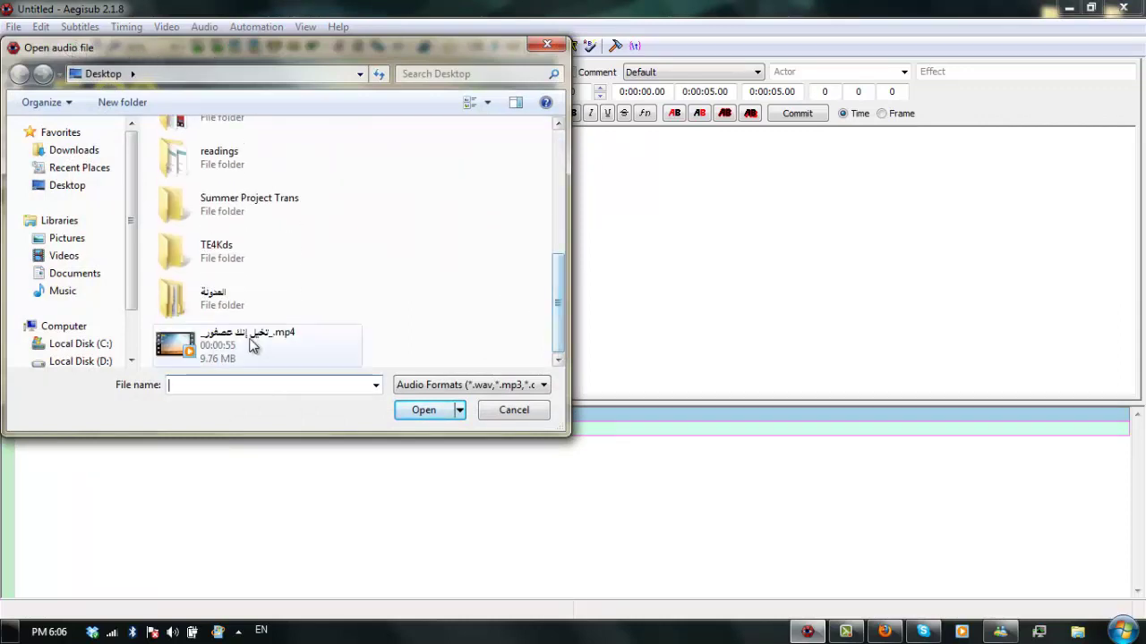
left_click(246, 345)
left_click(433, 414)
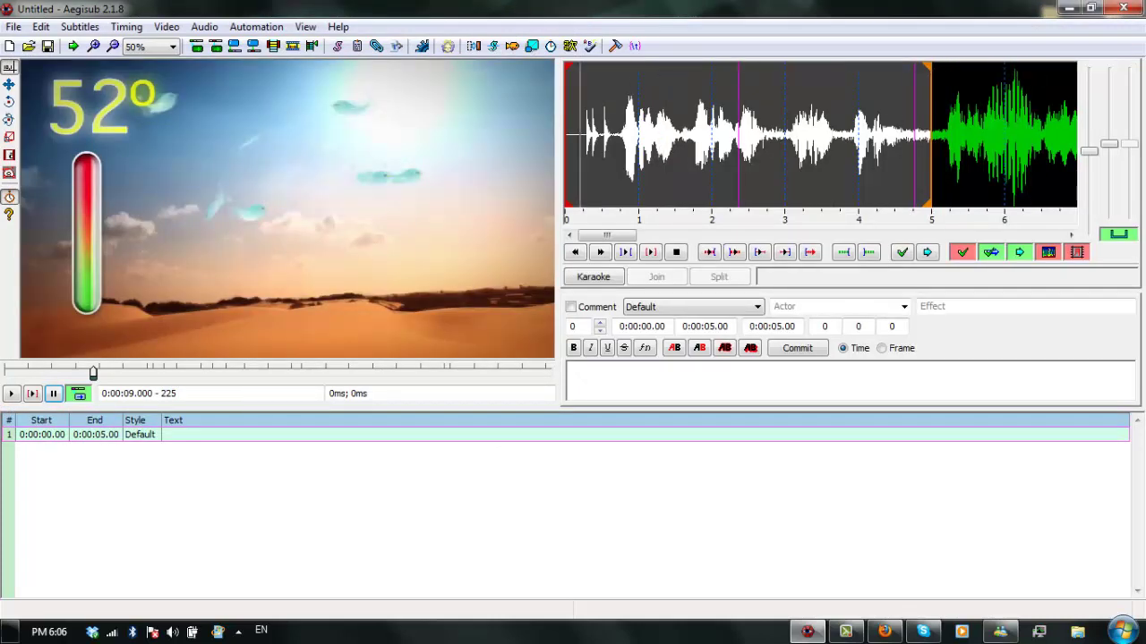
- Preview the video with its audio loaded, stop playback and rewind it to about 0:00:00.400
left_click(11, 395)
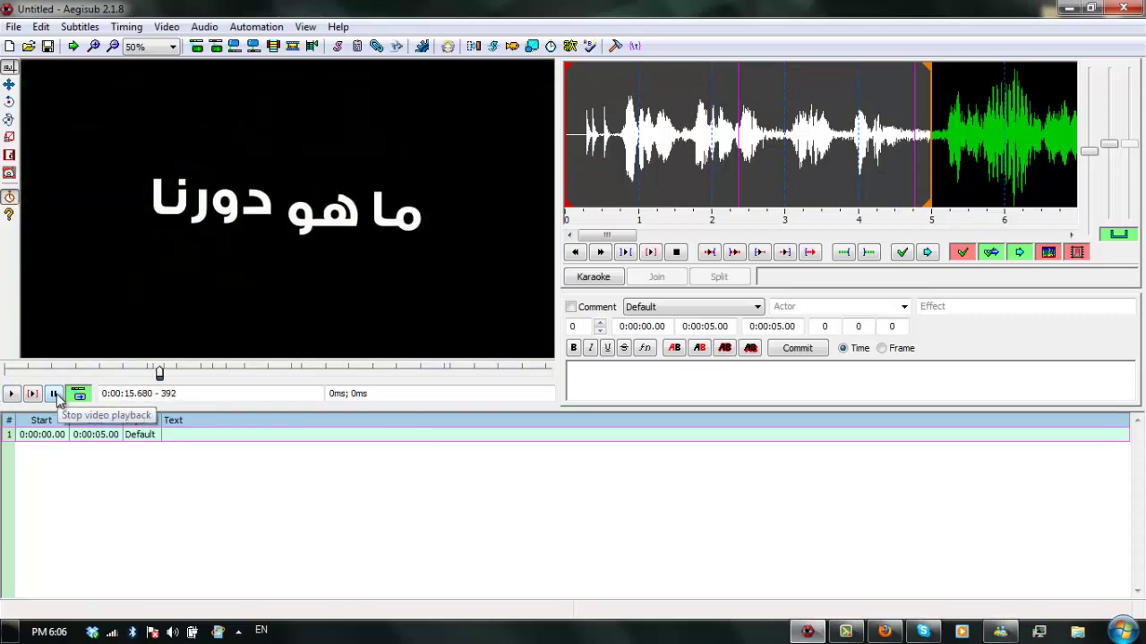
left_click(56, 394)
left_click_drag(120, 376, 9, 371)
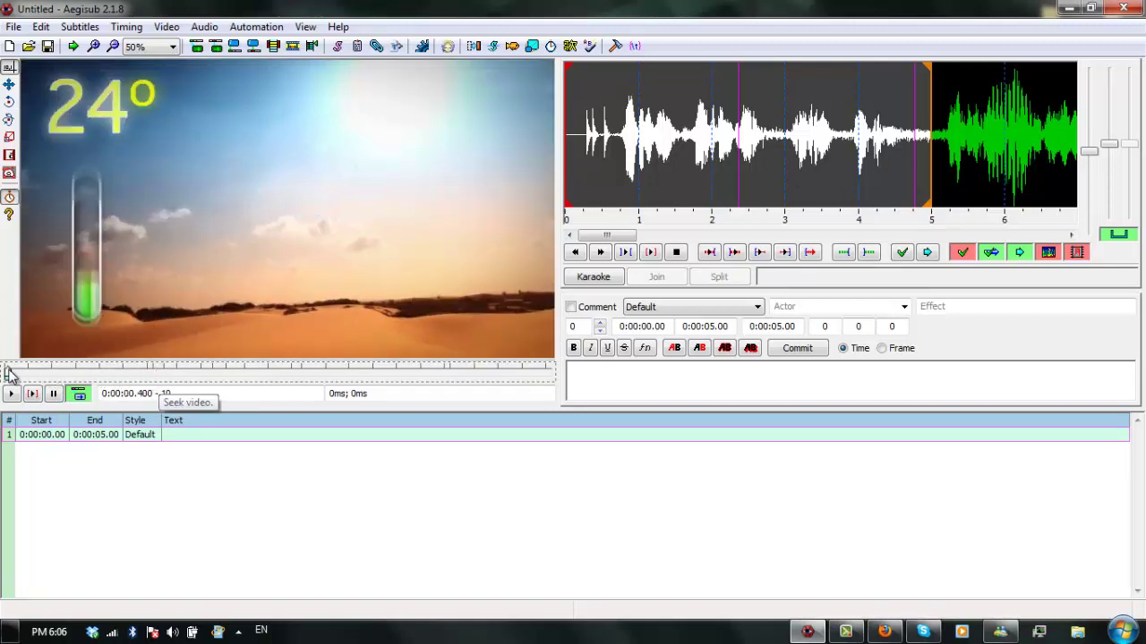
- Minimize Aegisub and open the transcript text file "نص تخيل إنّك عصفور.txt" from the desktop
left_click(1068, 8)
double_click(1051, 510)
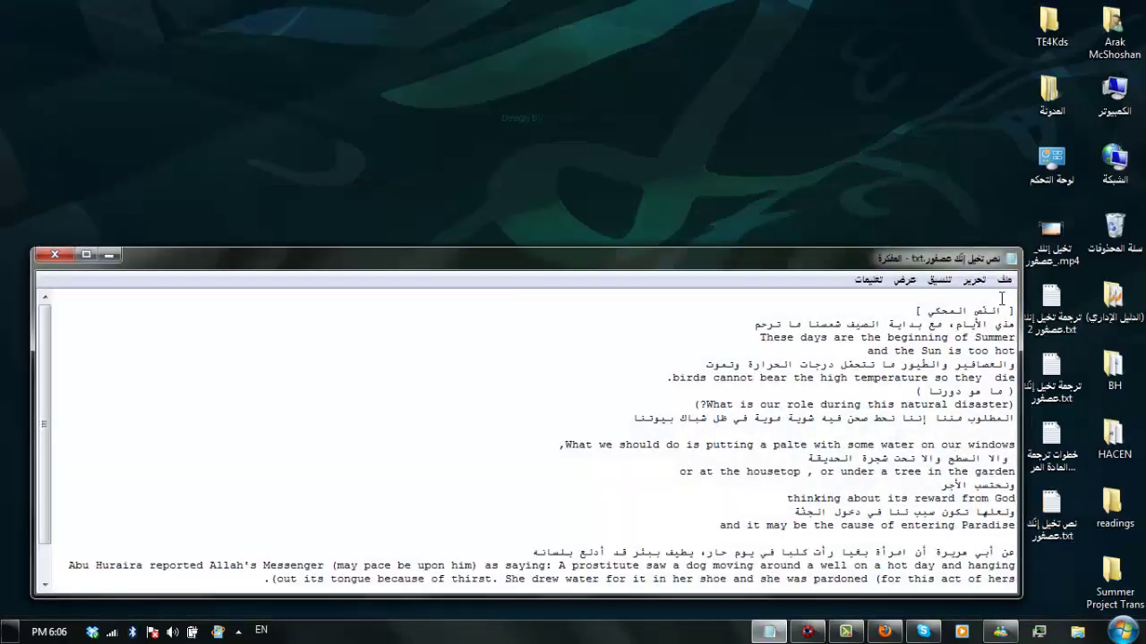
left_click_drag(1002, 299, 1032, 634)
key("ctrl+Home")
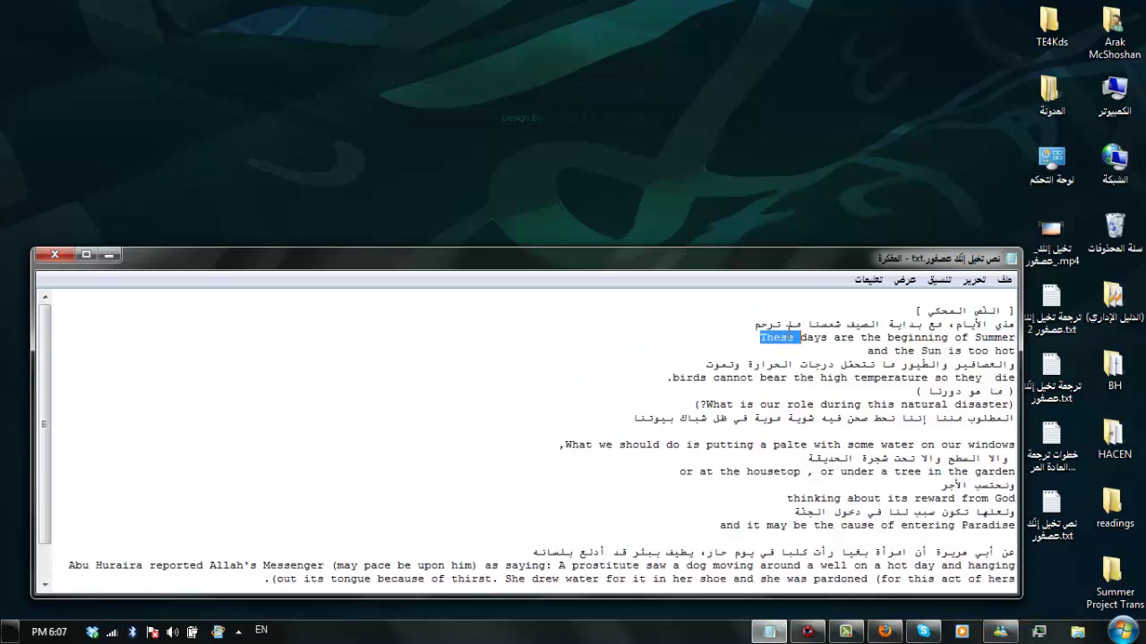
- Copy the English translation "These days are the beginning of Summer and the Sun is too hot" from the transcript
left_click_drag(1012, 324, 748, 324)
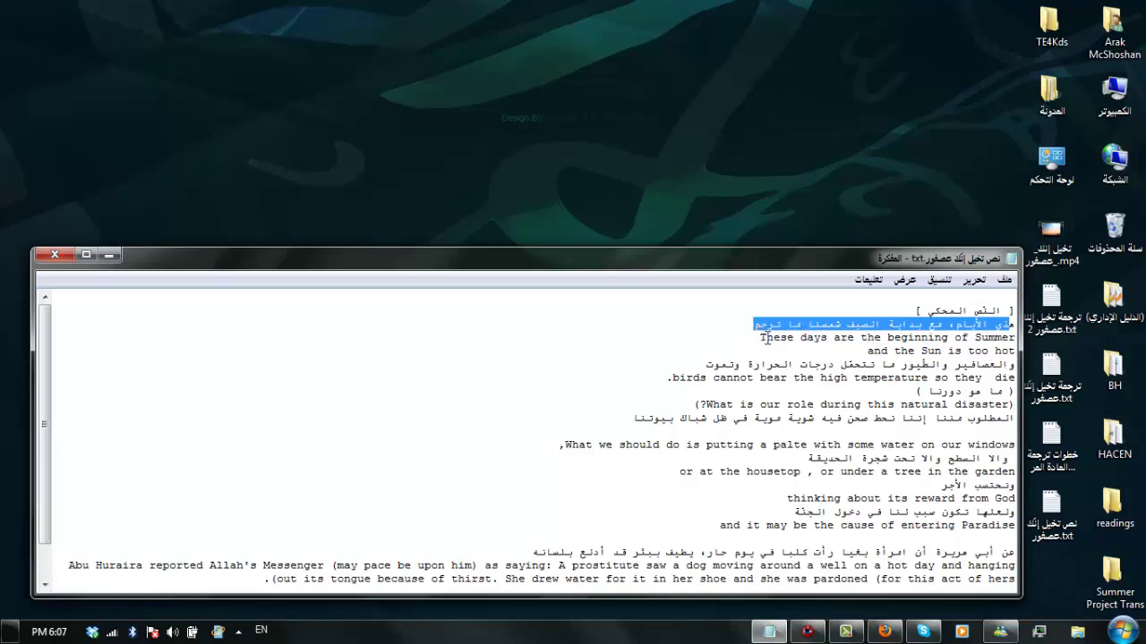
double_click(766, 338)
left_click_drag(837, 345, 1014, 351)
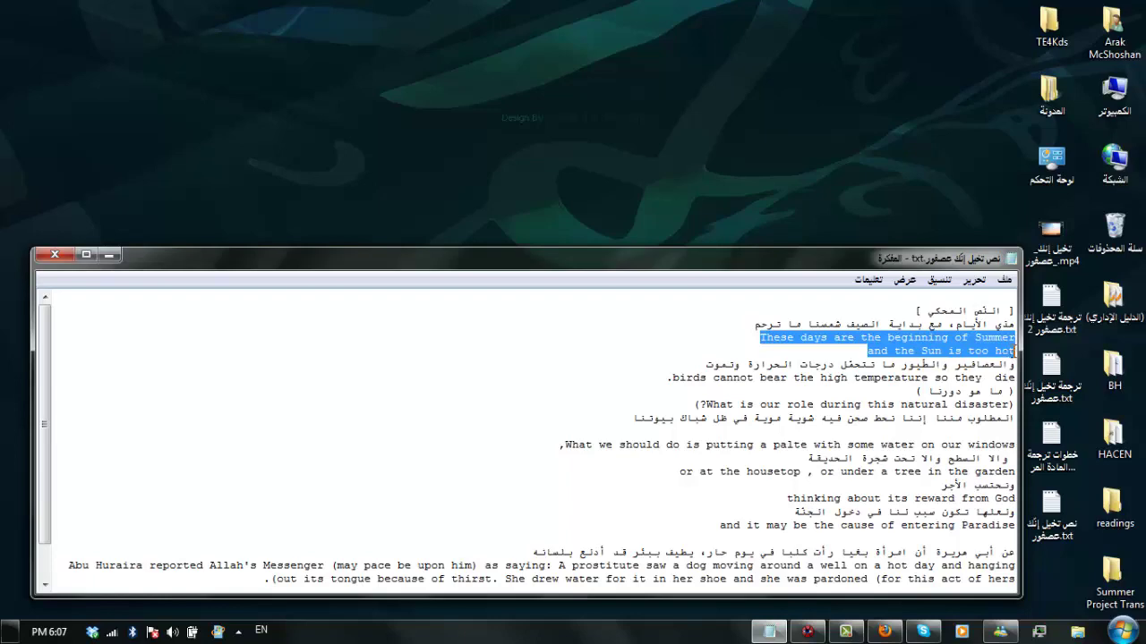
right_click(1014, 351)
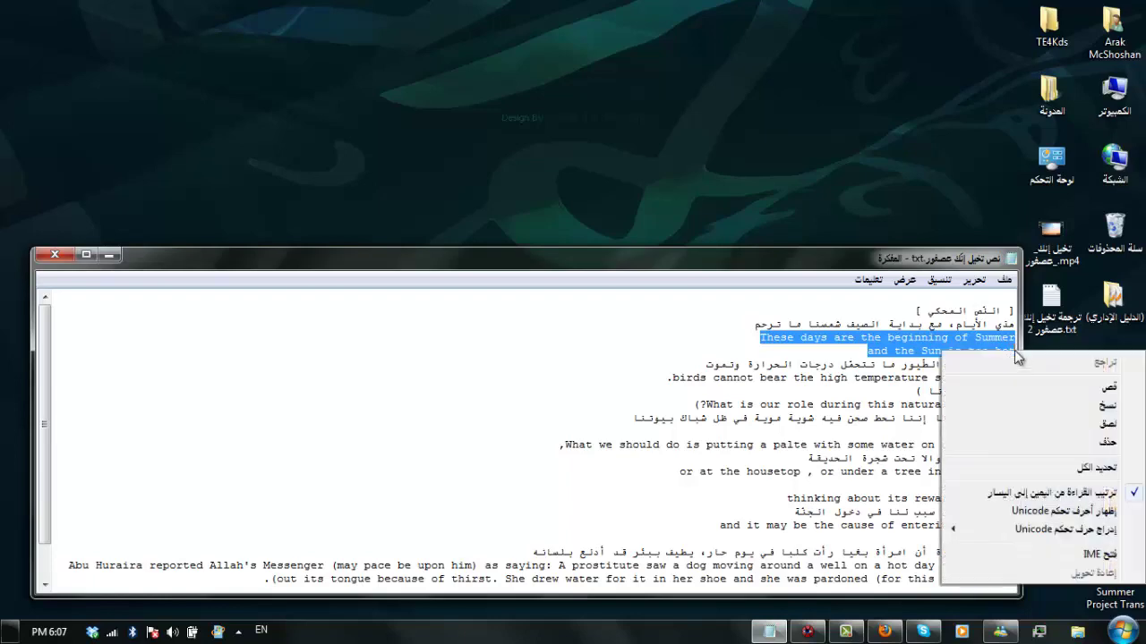
left_click(1038, 404)
- Switch to Aegisub and play the video to the start of the first spoken line, stopping at 0:00:01.760
left_click(808, 632)
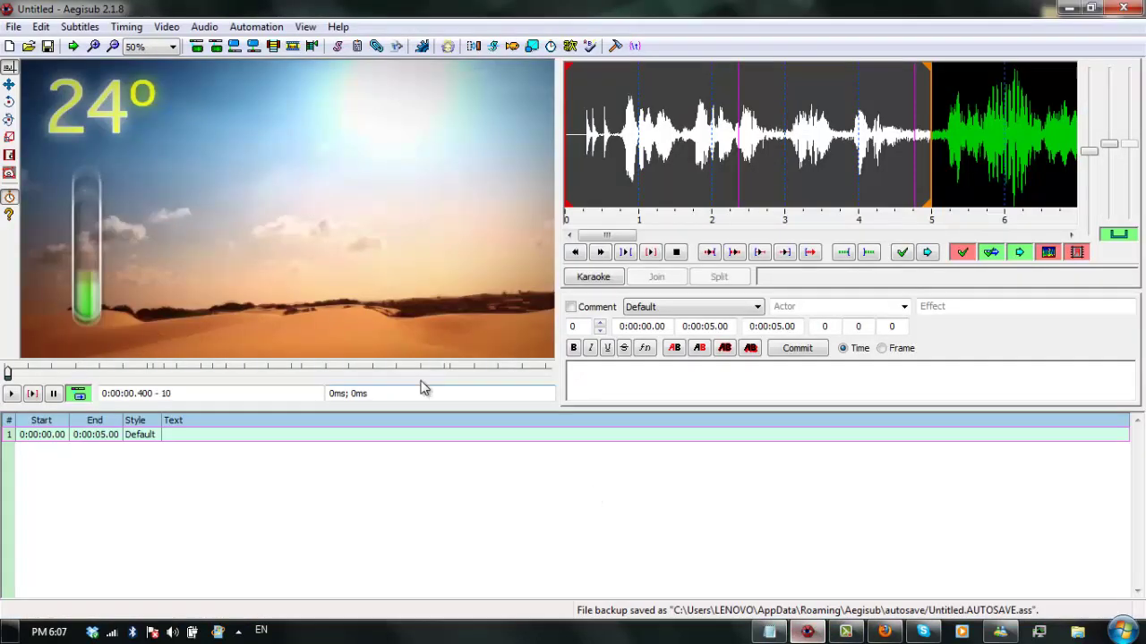
left_click(13, 393)
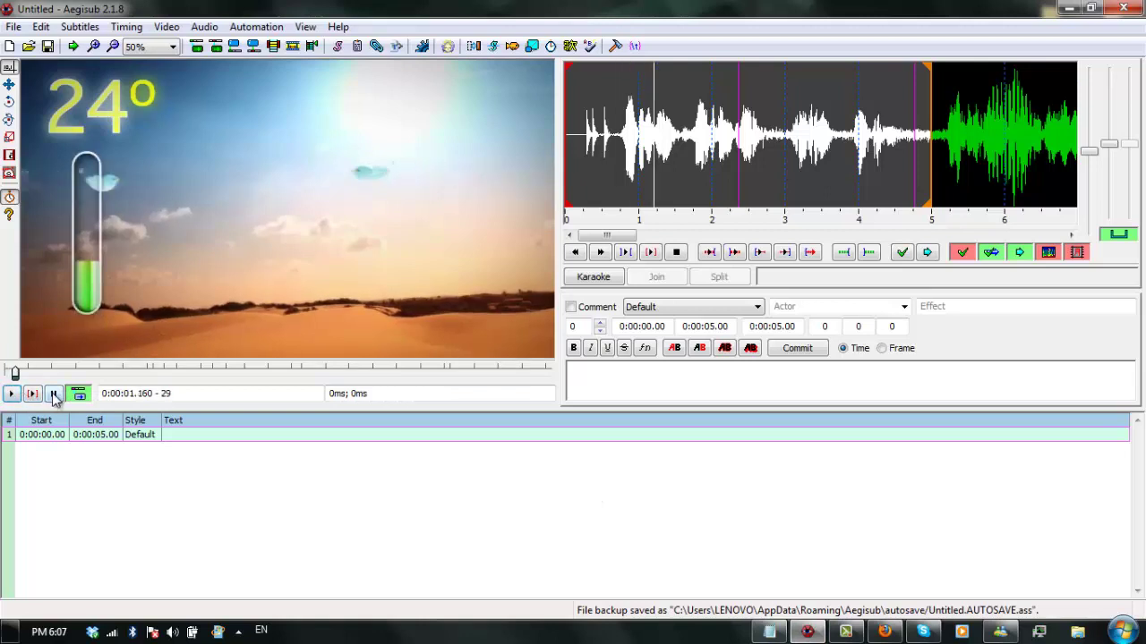
left_click(54, 394)
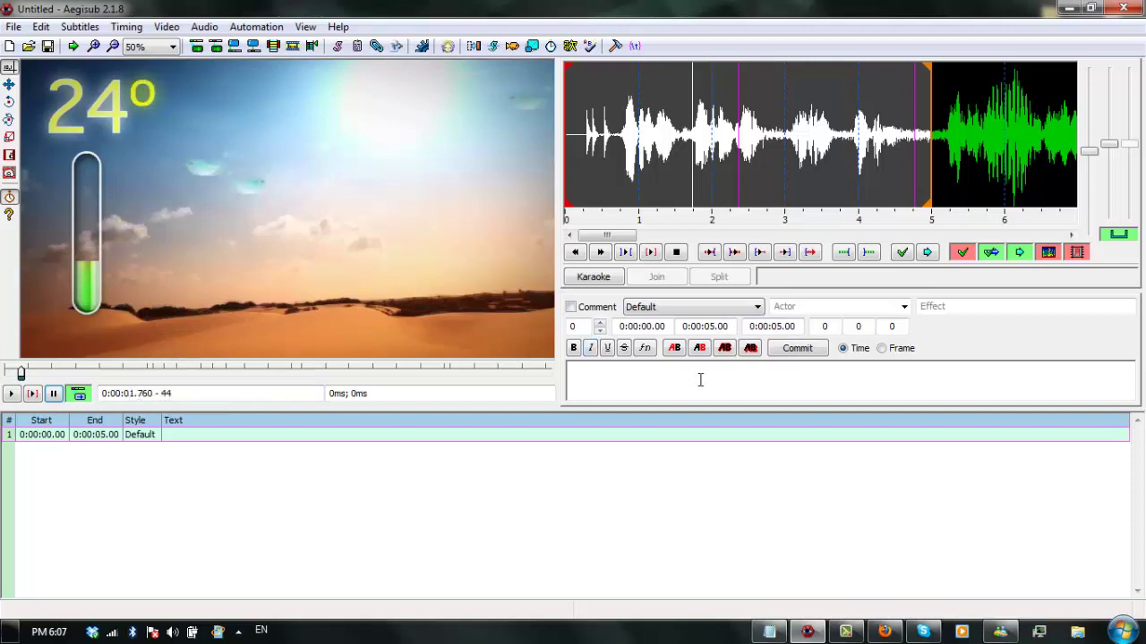
- Paste the copied translation as the first subtitle's text and replace the line break and "and" with "&"
right_click(646, 385)
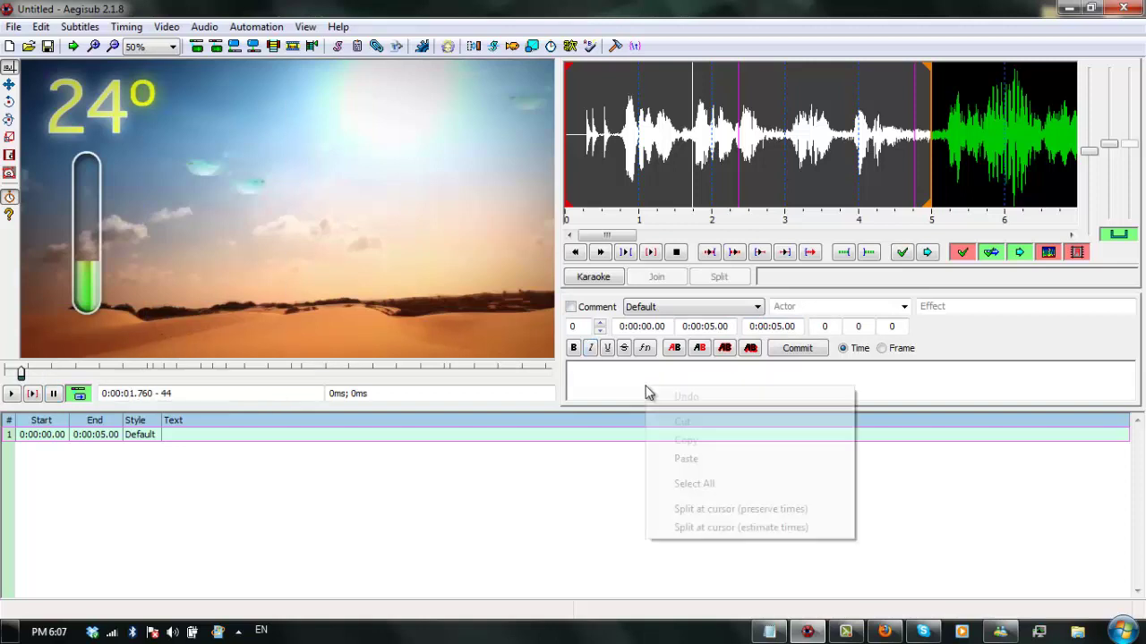
left_click(707, 461)
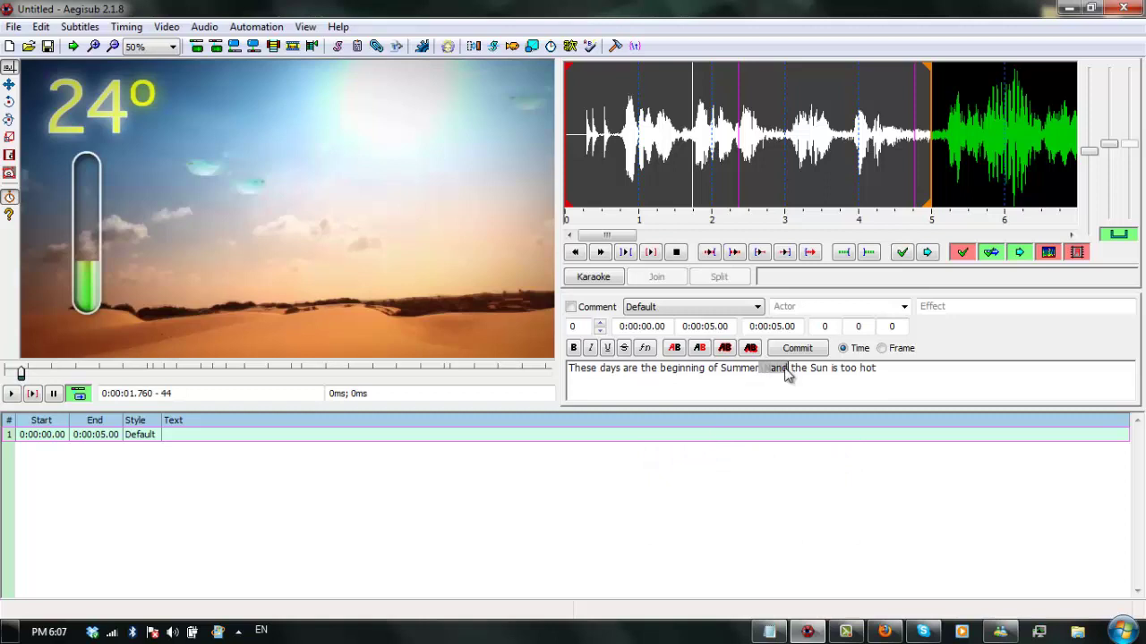
key("BackSpace")
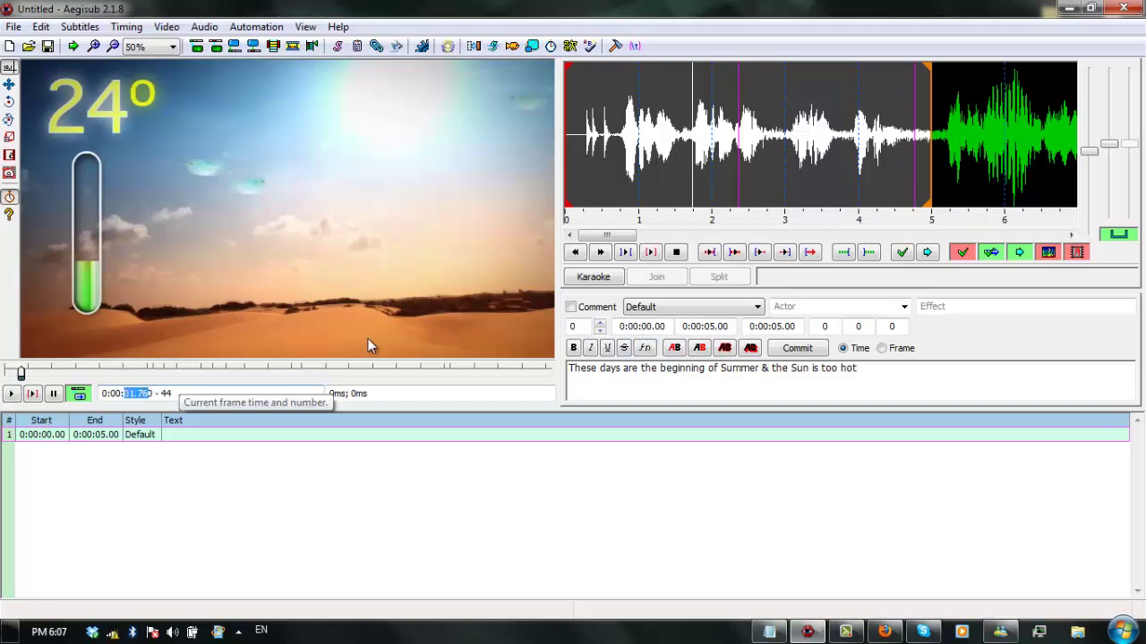
- Set the first subtitle's start time to 0:00:01.76
left_click(643, 326)
double_click(651, 325)
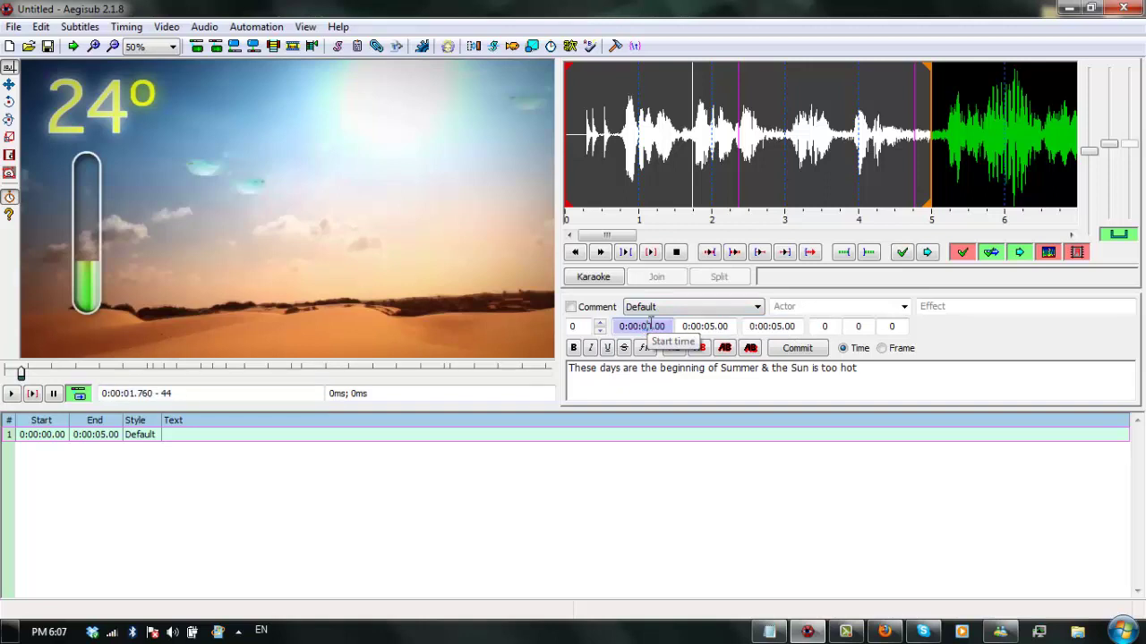
left_click_drag(660, 326, 665, 328)
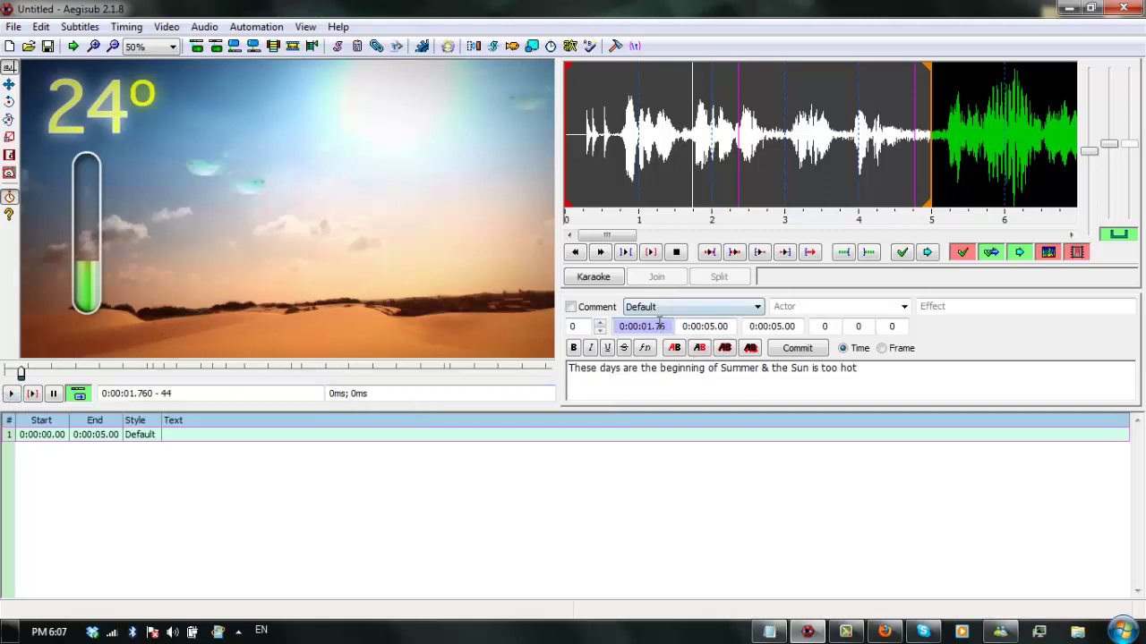
- Play the video to the end of the spoken line at 0:00:05.000, check the end time against it and commit the subtitle
left_click(14, 394)
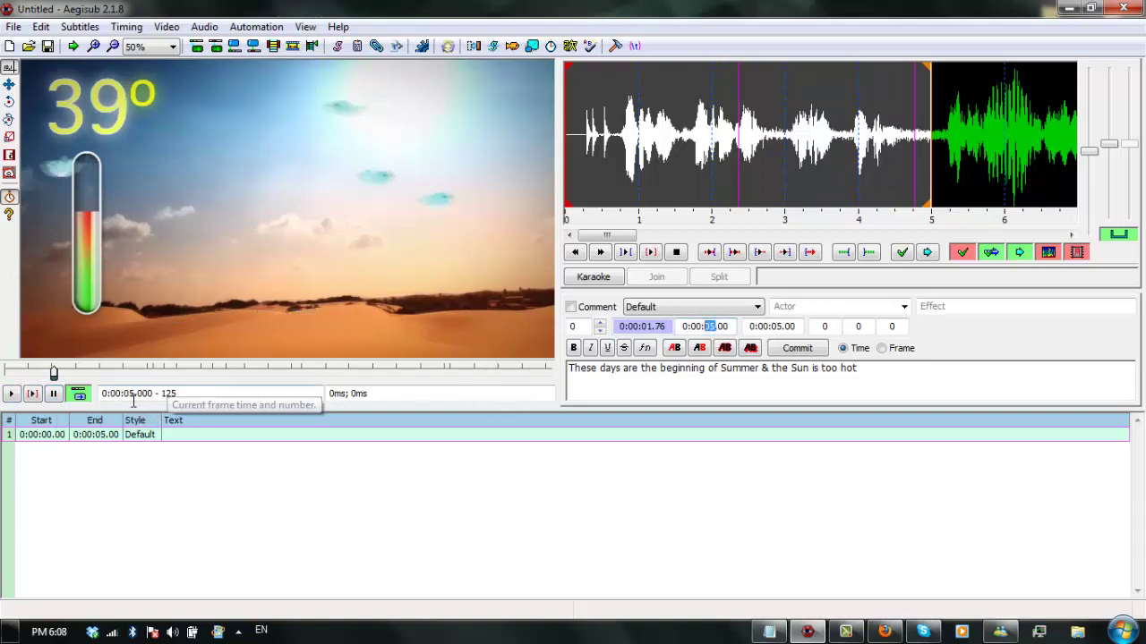
left_click_drag(124, 394, 136, 394)
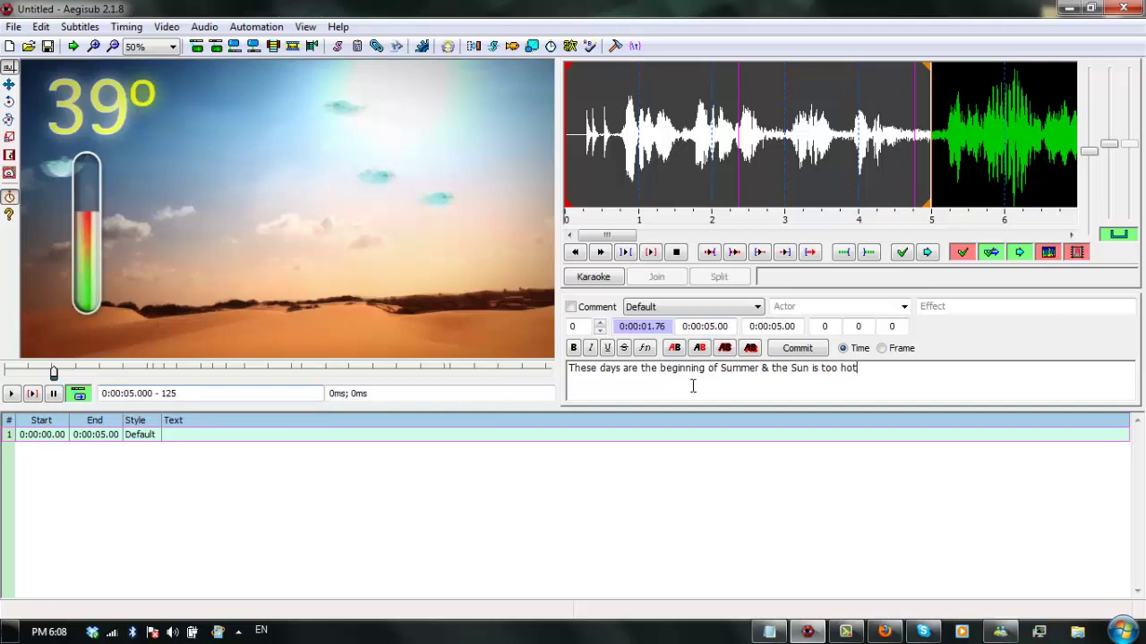
left_click(799, 349)
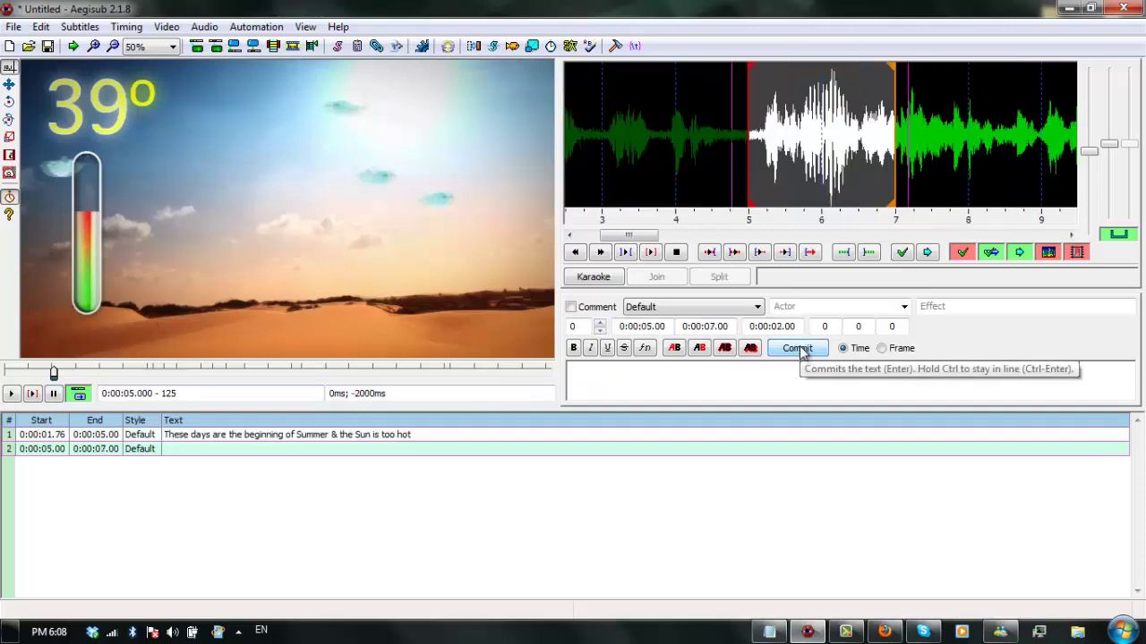
- Select the first subtitle line and play the video from there to check the subtitle on screen
left_click(170, 436)
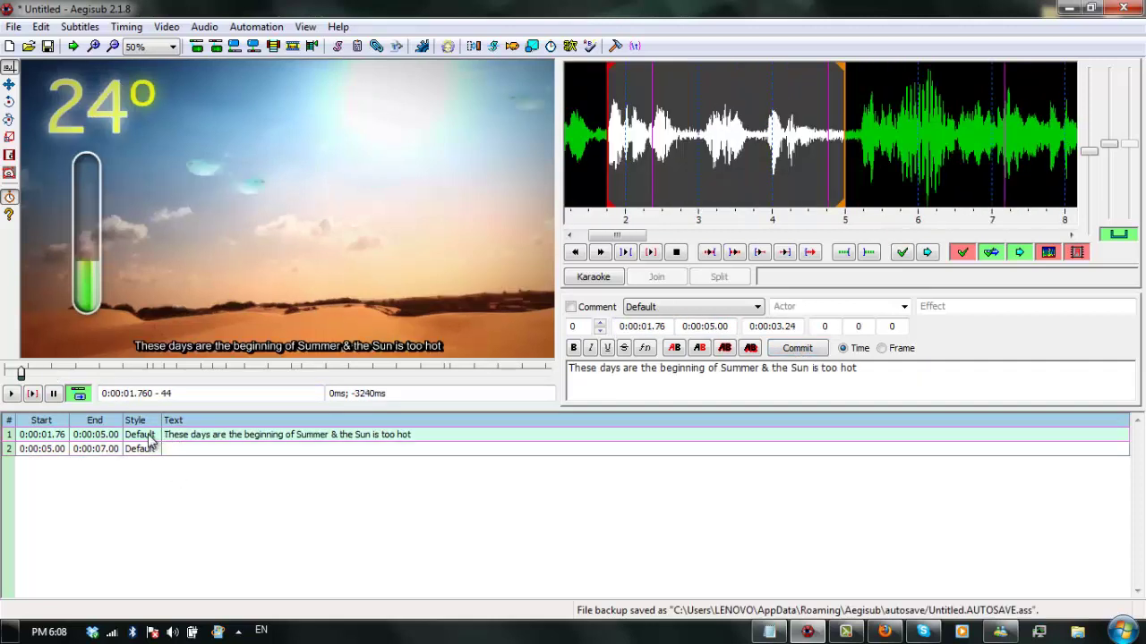
left_click(13, 392)
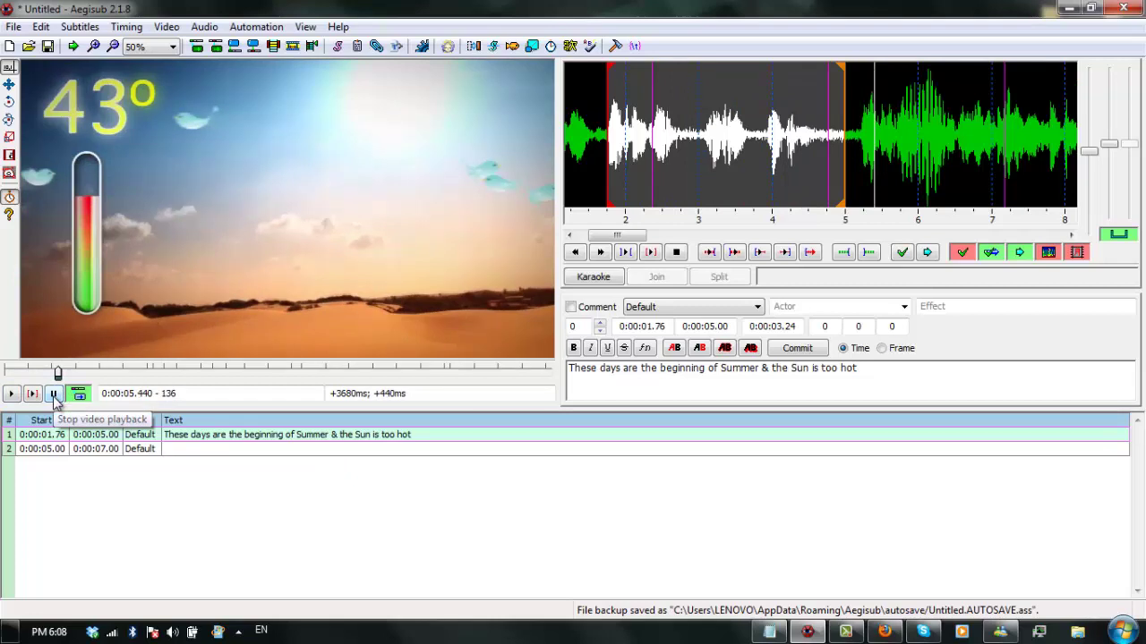
- Find where the second spoken line begins in the video and set the second subtitle's start time to 0:00:05.84
left_click(307, 449)
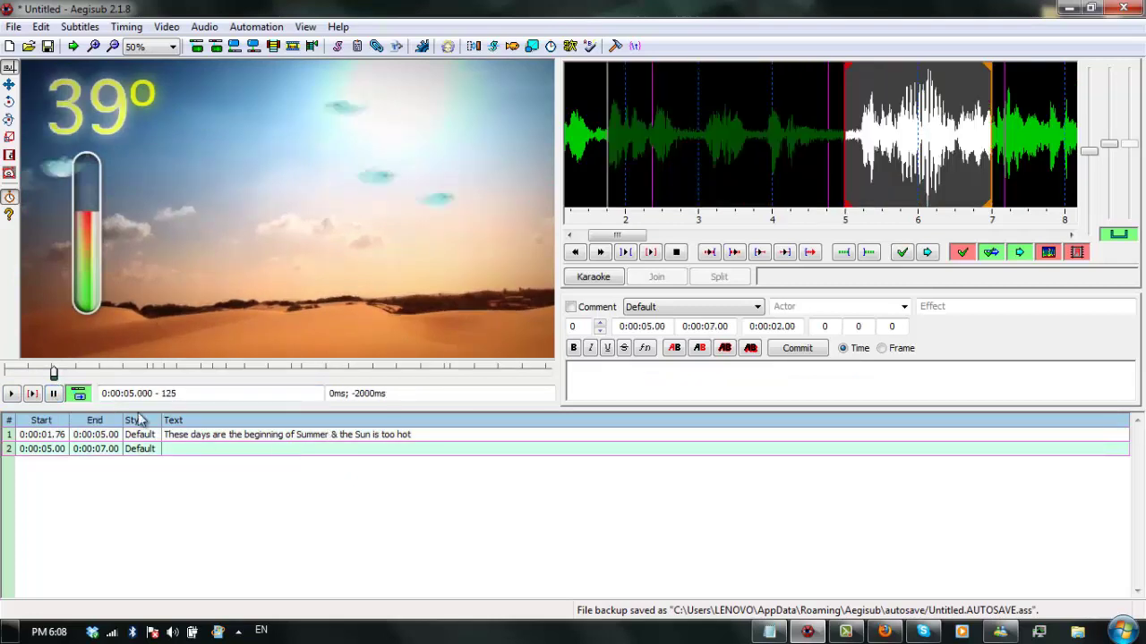
left_click(12, 394)
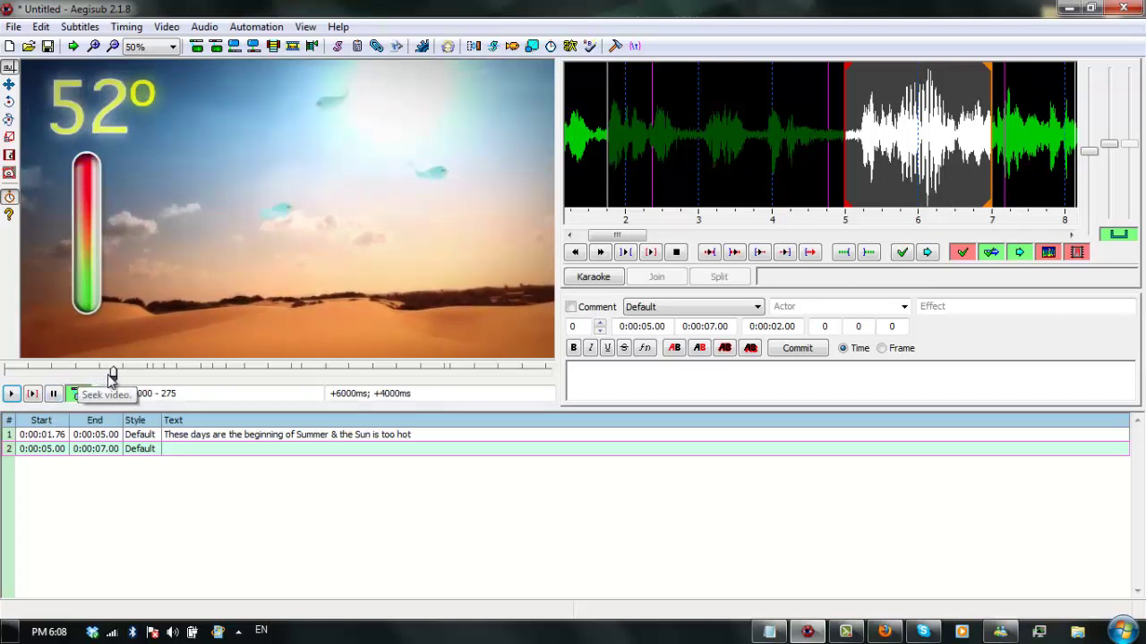
left_click(76, 369)
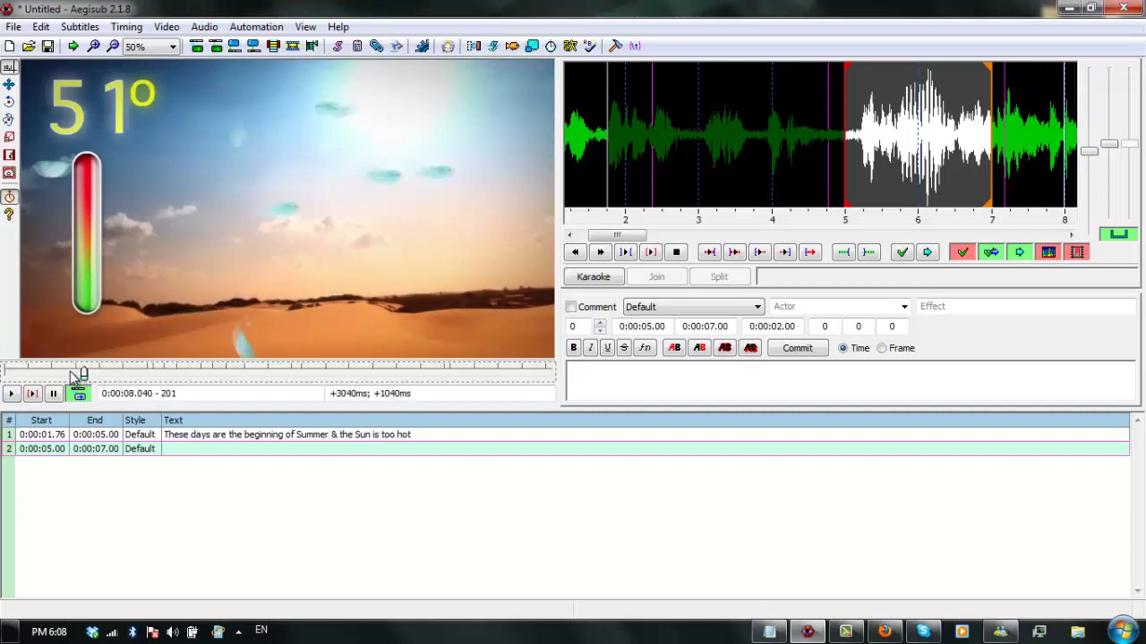
left_click(69, 369)
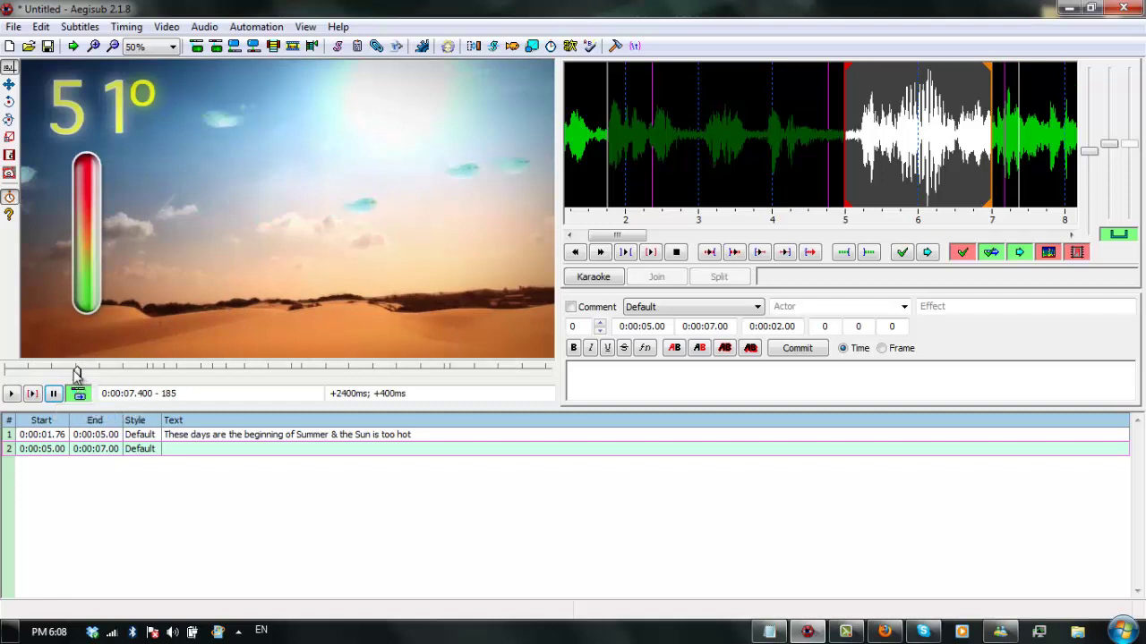
left_click(68, 370)
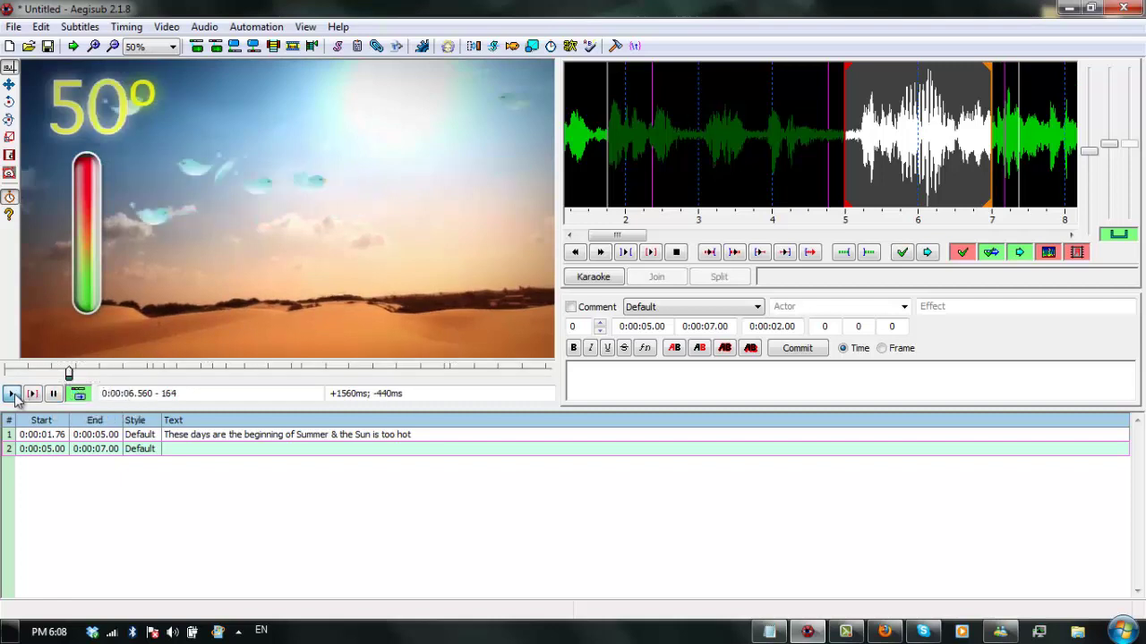
left_click_drag(79, 377, 51, 372)
left_click(10, 394)
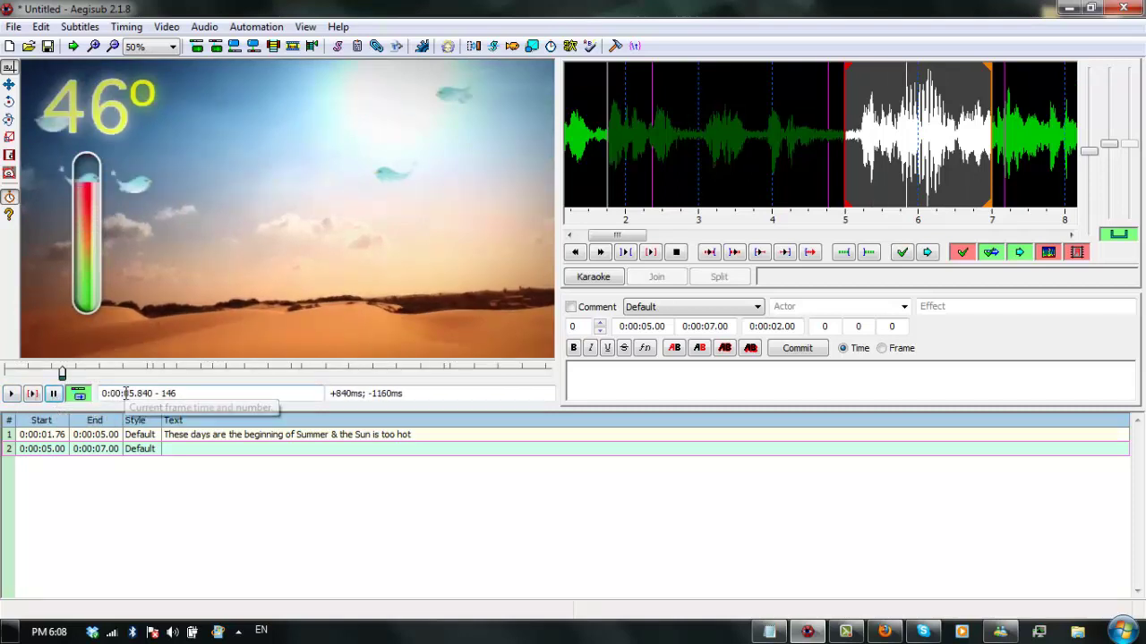
left_click_drag(126, 395, 139, 396)
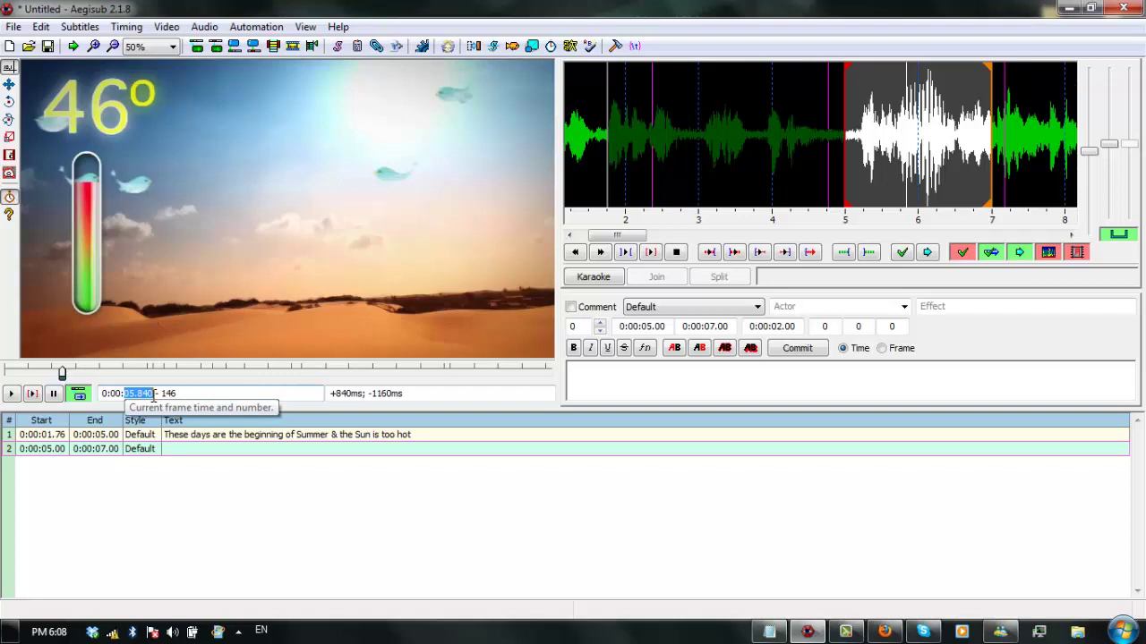
left_click(659, 326)
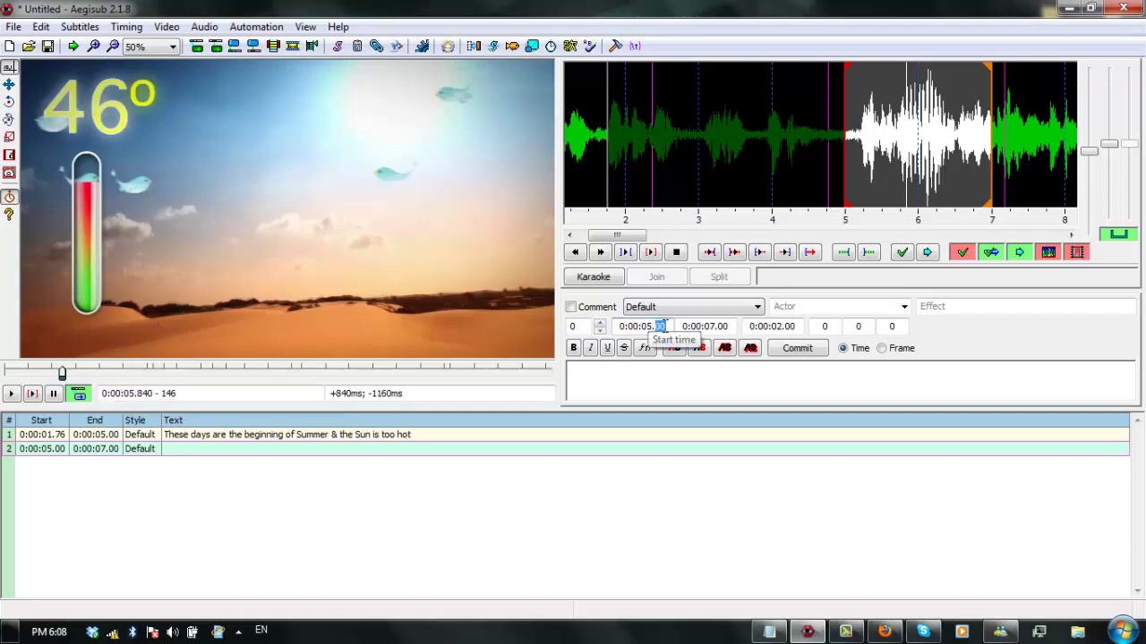
type("84")
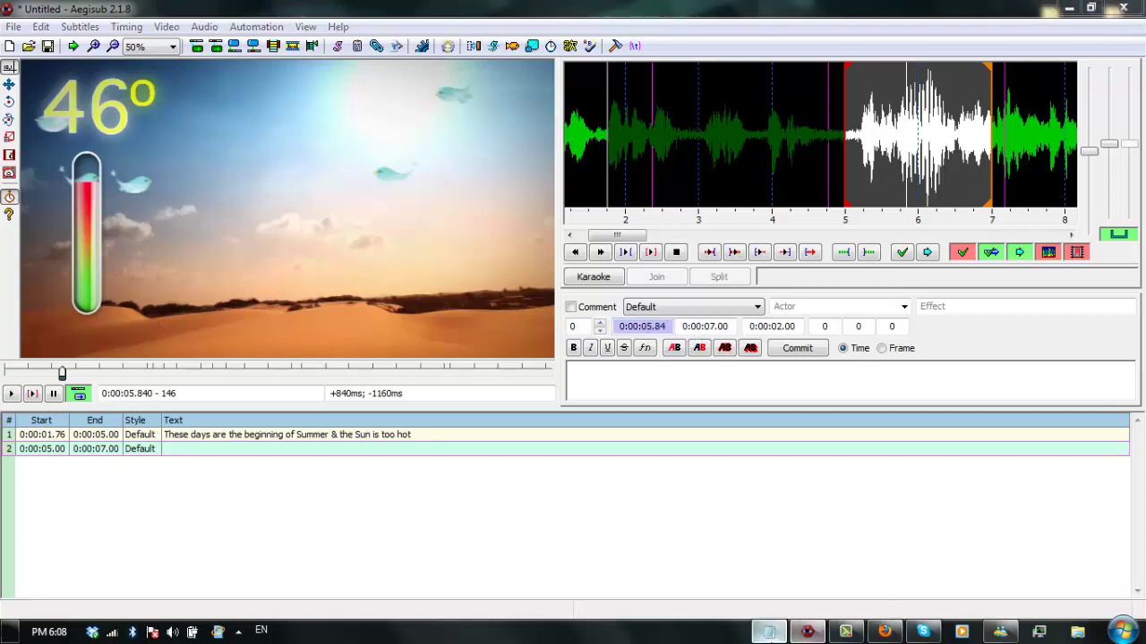
- Switch to the translation text file in Notepad and copy the sentence "birds cannot bear the high temperature so they die."
left_click(769, 632)
left_click(690, 377)
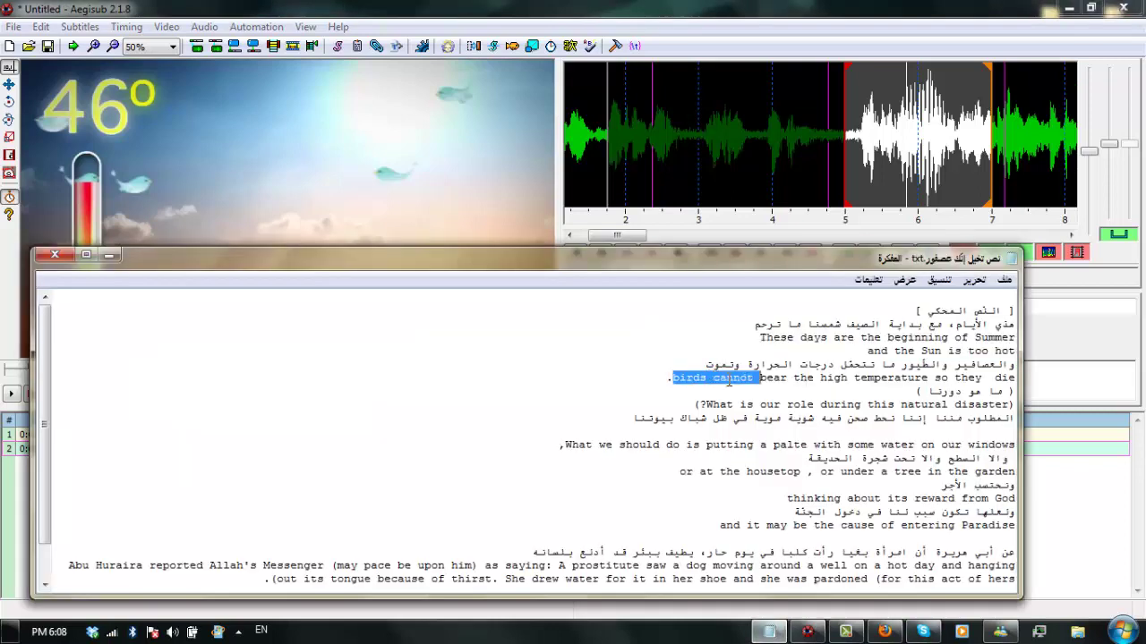
left_click_drag(768, 383, 919, 391)
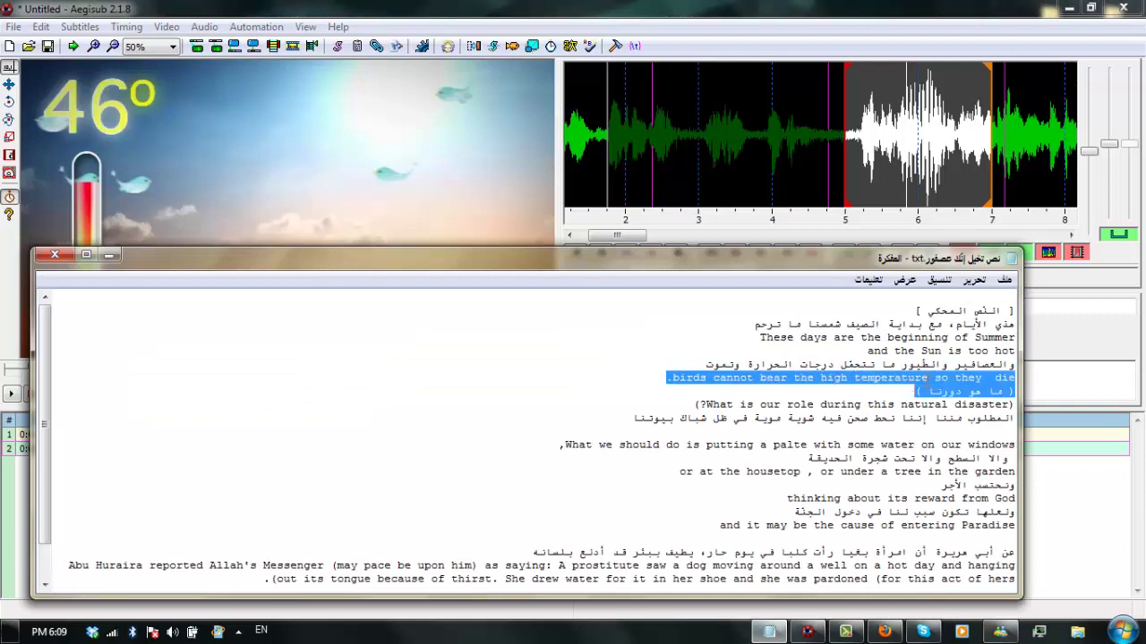
left_click(686, 377)
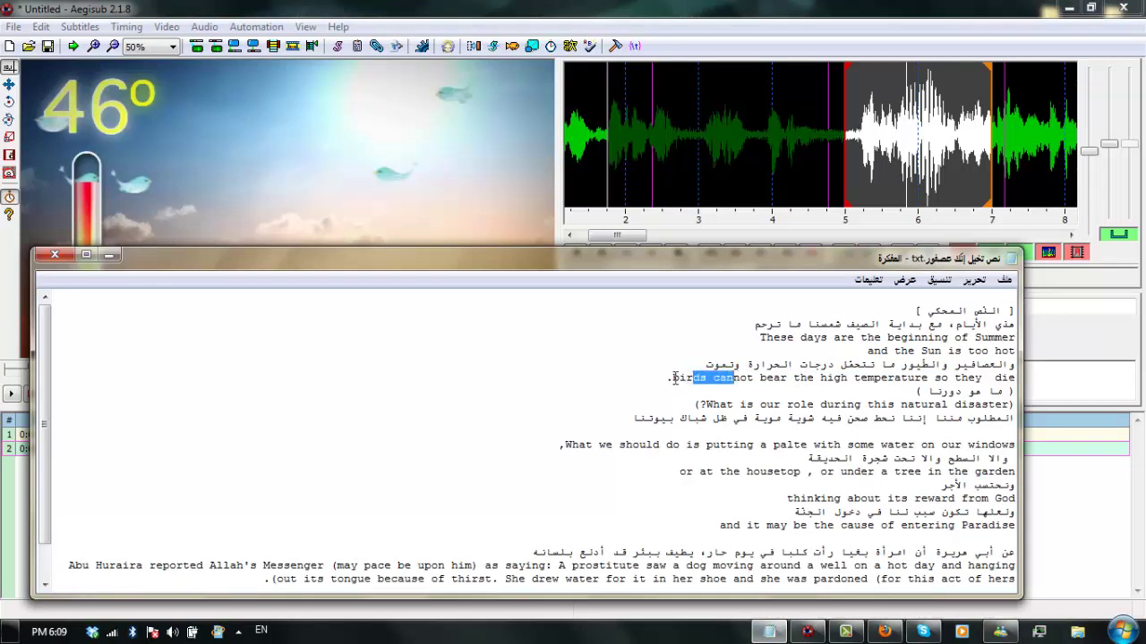
left_click_drag(675, 378, 741, 380)
left_click(669, 372)
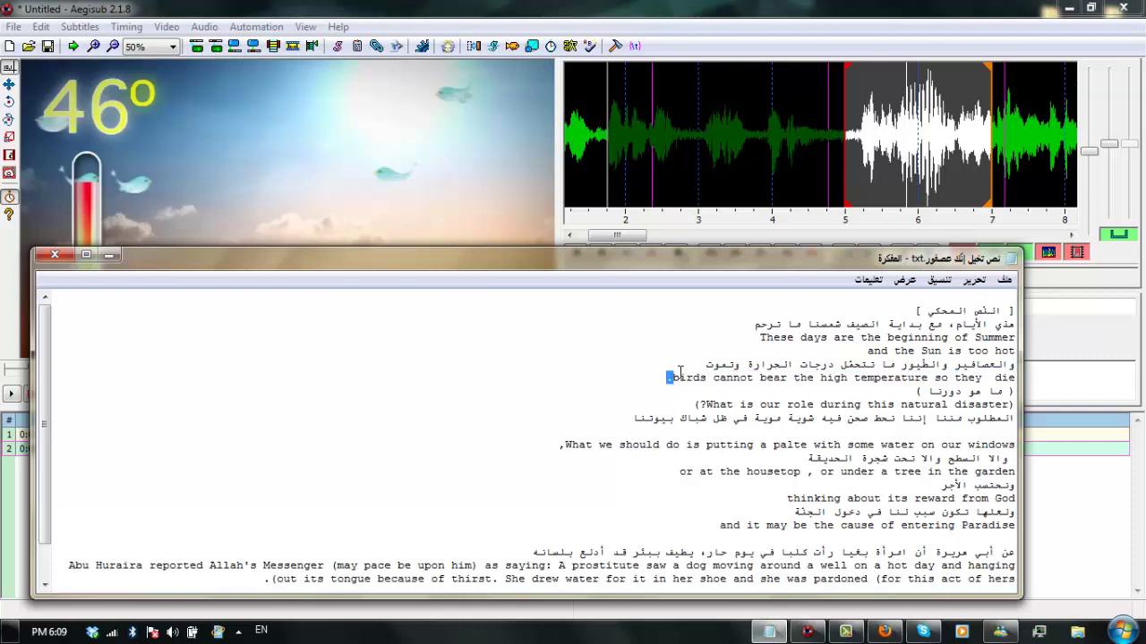
left_click_drag(709, 378, 987, 385)
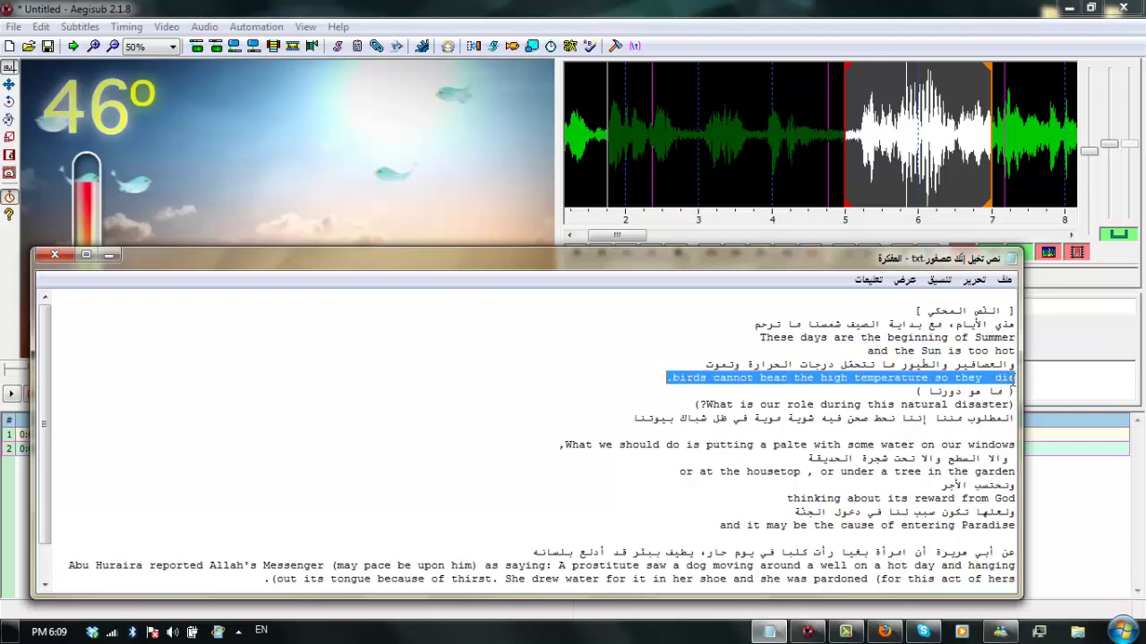
right_click(1015, 380)
left_click(1045, 434)
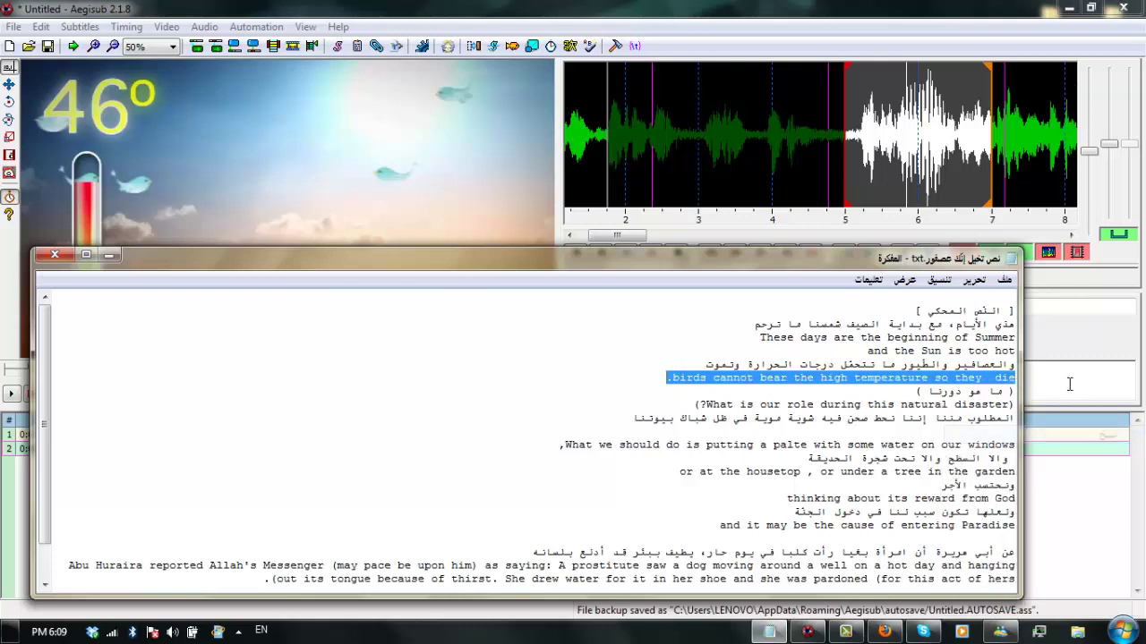
- Paste the copied sentence as the second subtitle's text, insert "& thirsty" after "temperature" and remove the extra space before "die"
left_click(1069, 384)
right_click(1068, 384)
left_click(1074, 459)
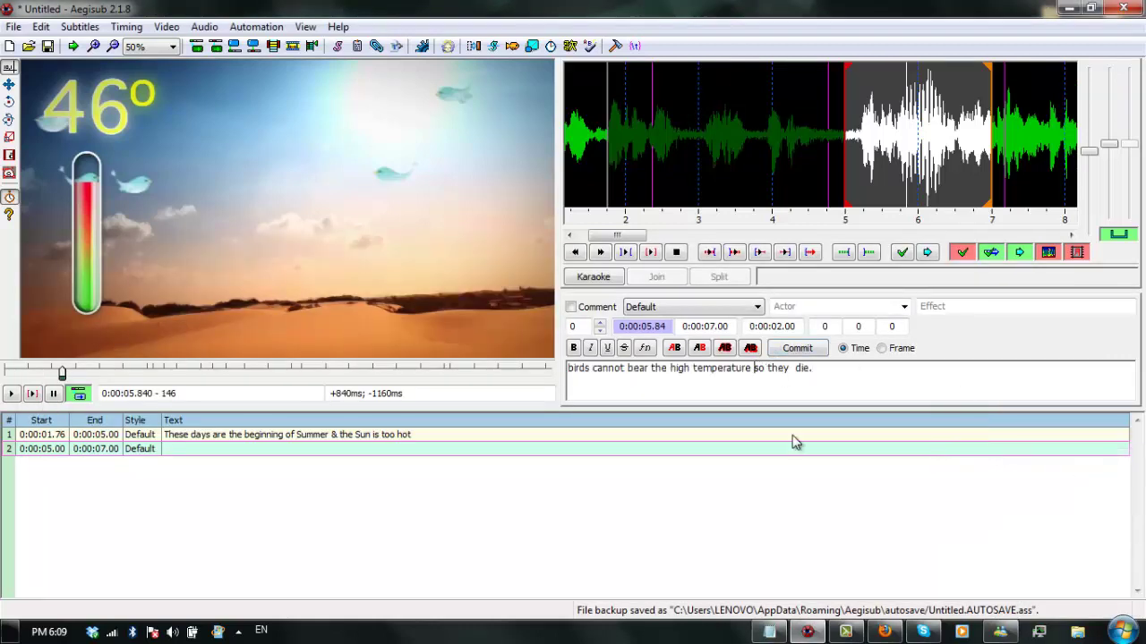
type("& thirsty")
key("BackSpace")
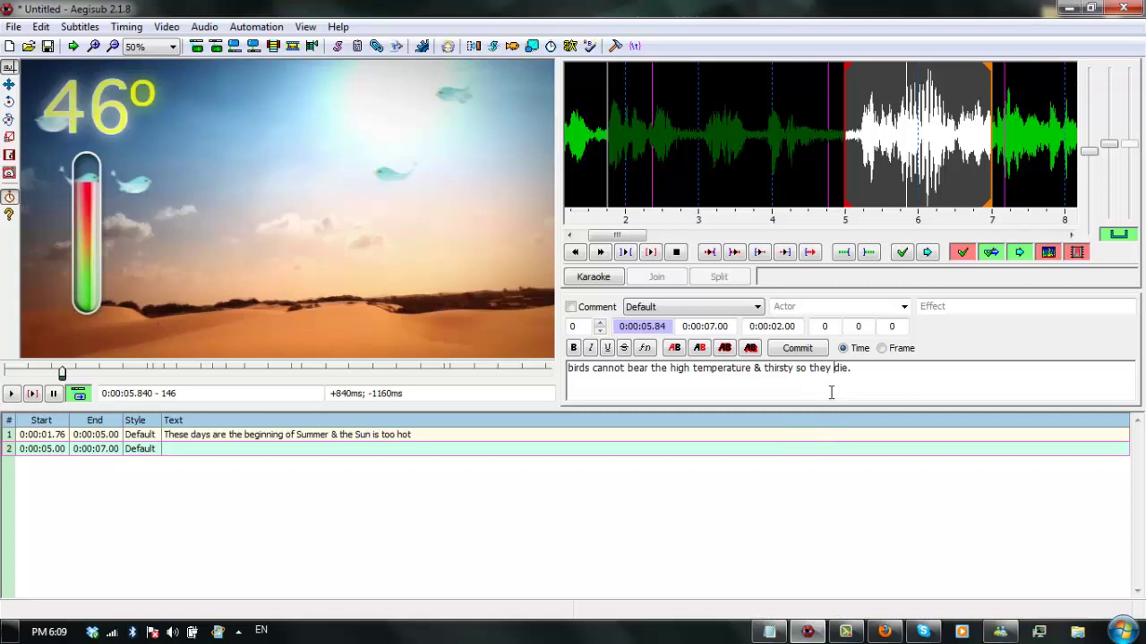
- Commit the second subtitle with end time 0:00:11.20, taken from the end of its spoken line, and replay it to check
left_click(12, 394)
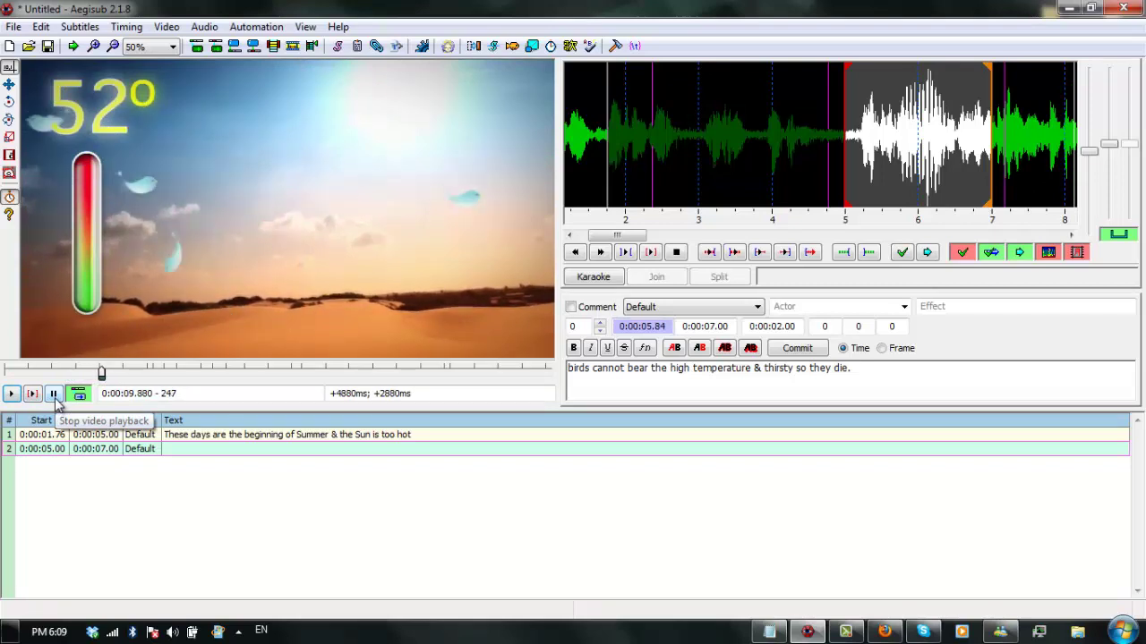
left_click(53, 396)
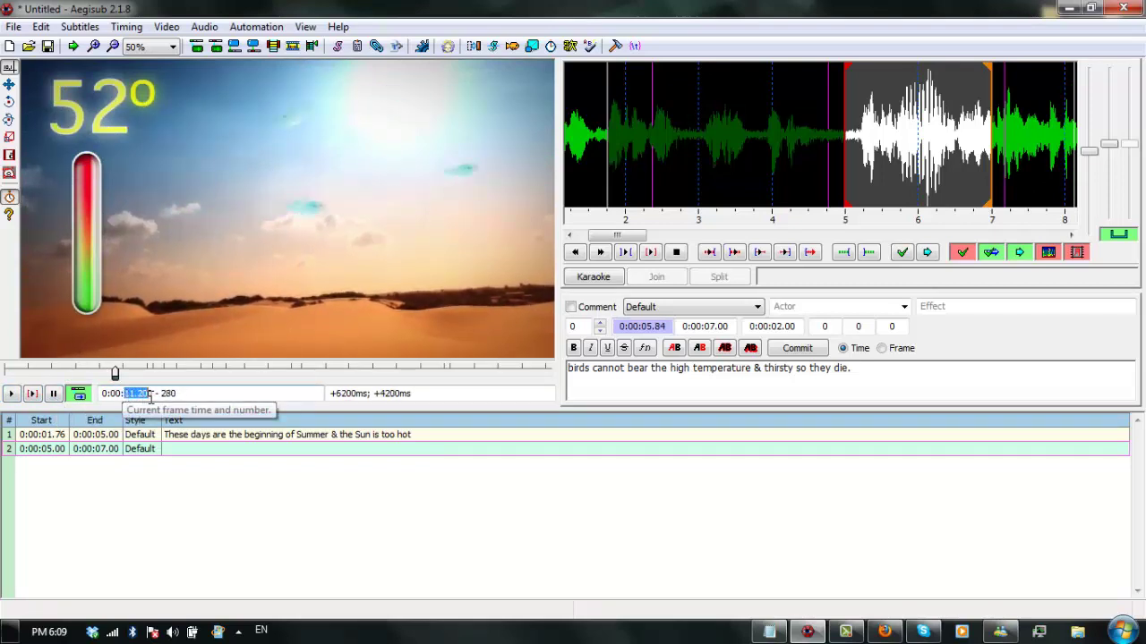
double_click(711, 328)
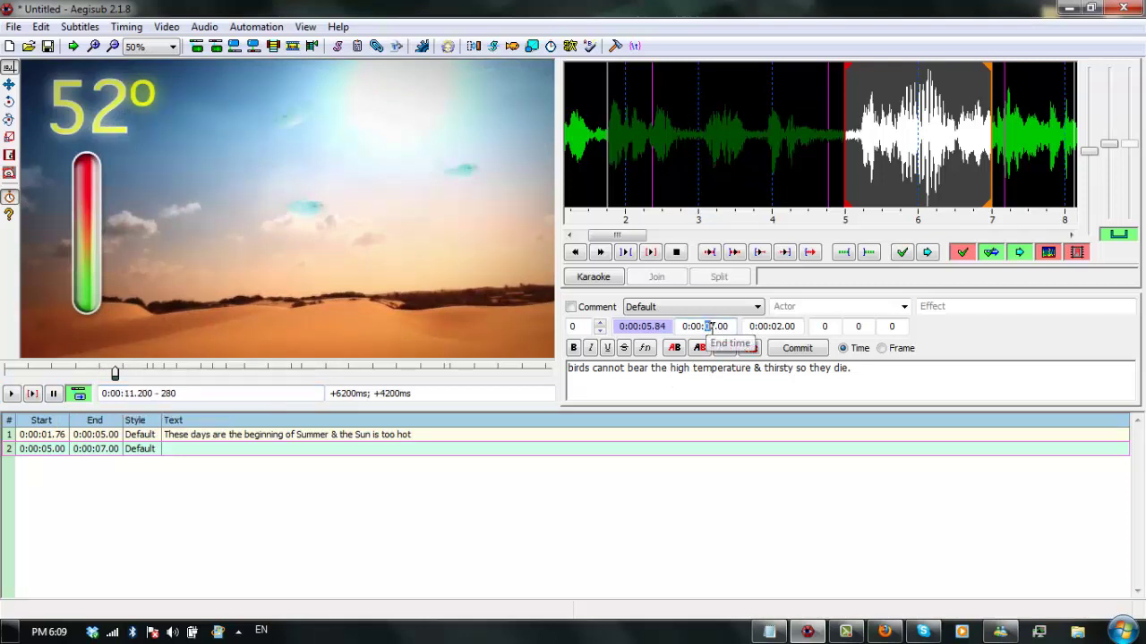
type("11")
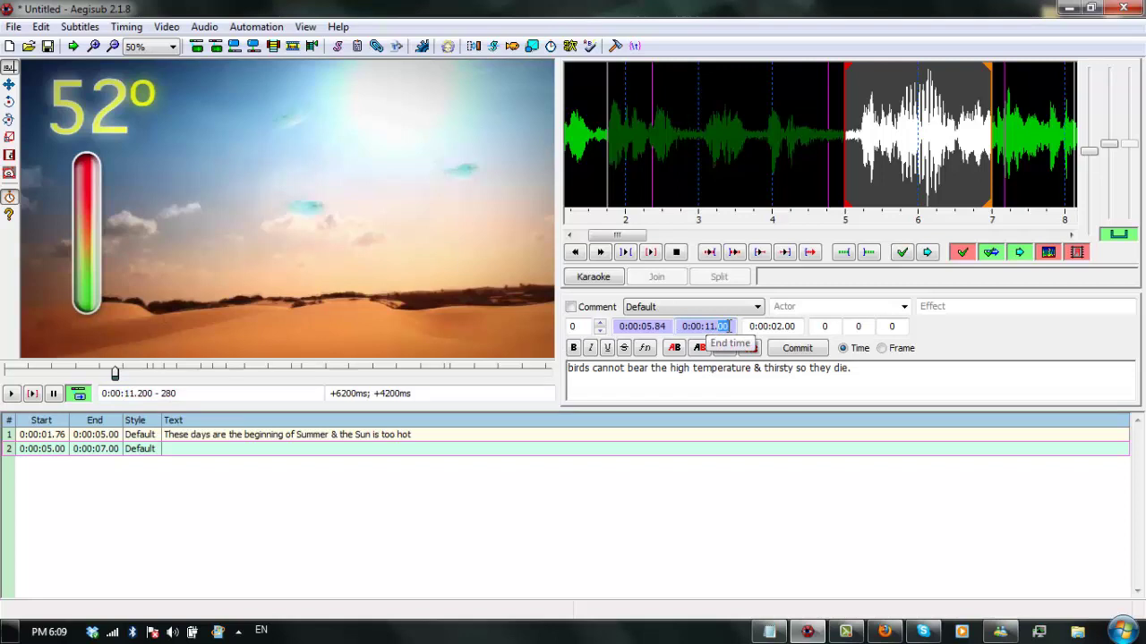
type(".20")
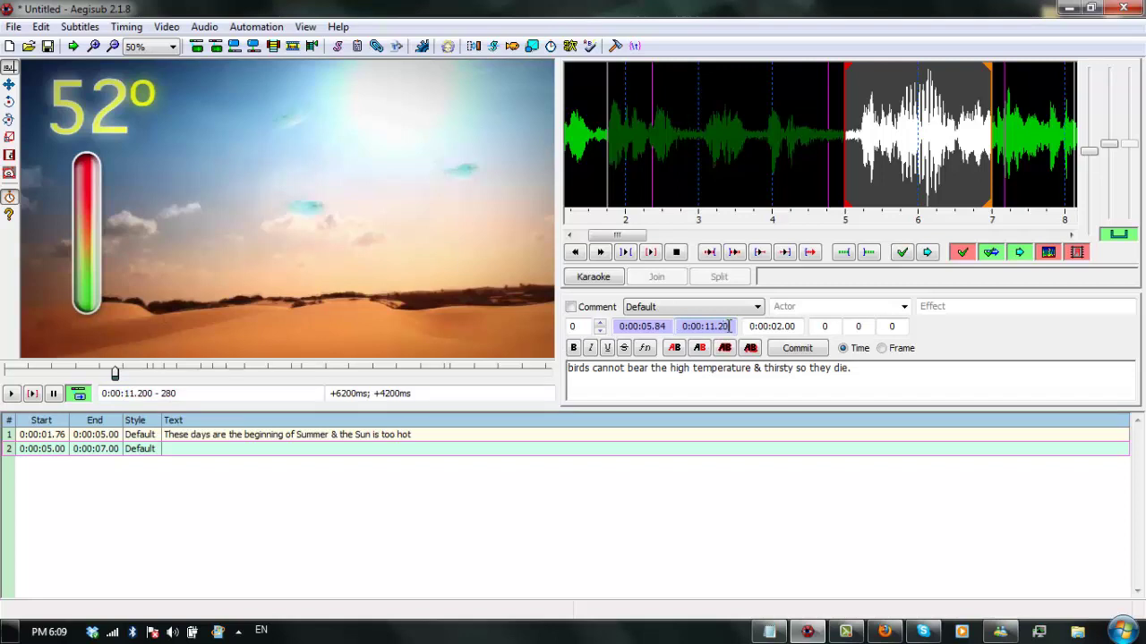
left_click(797, 349)
left_click(429, 450)
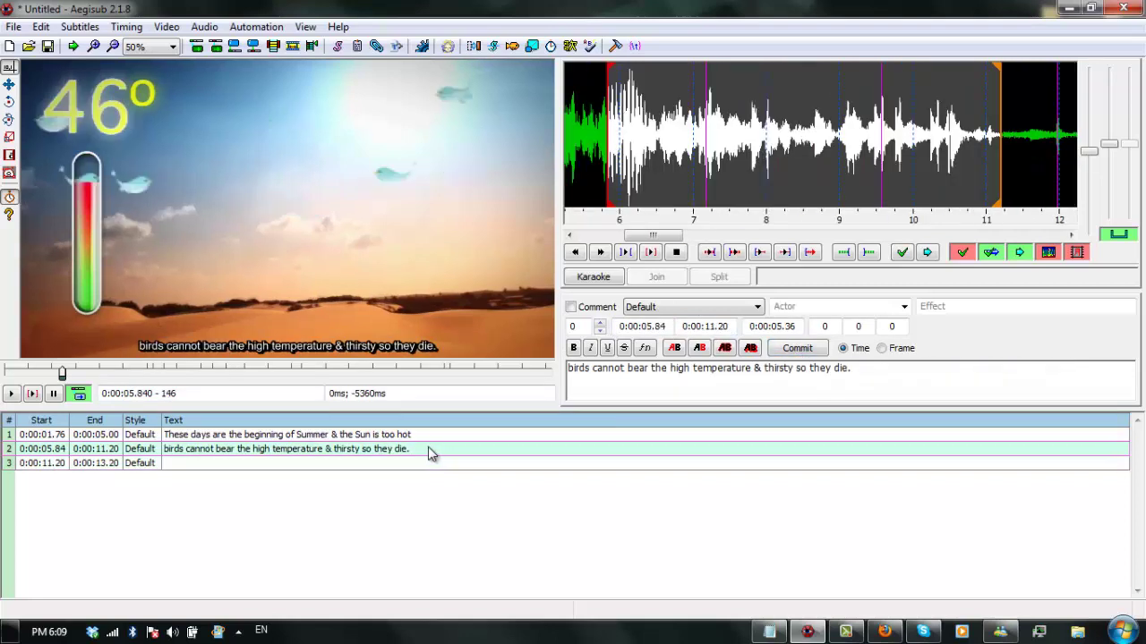
left_click(12, 394)
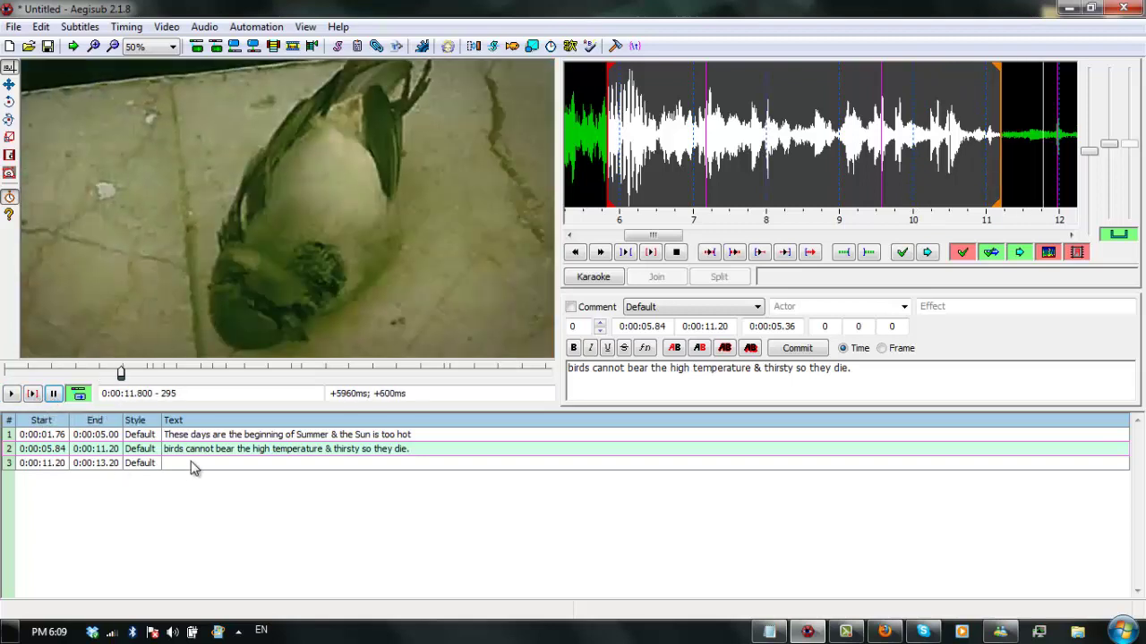
- Play the video to the on-screen Arabic question and set the third subtitle's start time to 0:00:14.64
left_click(10, 395)
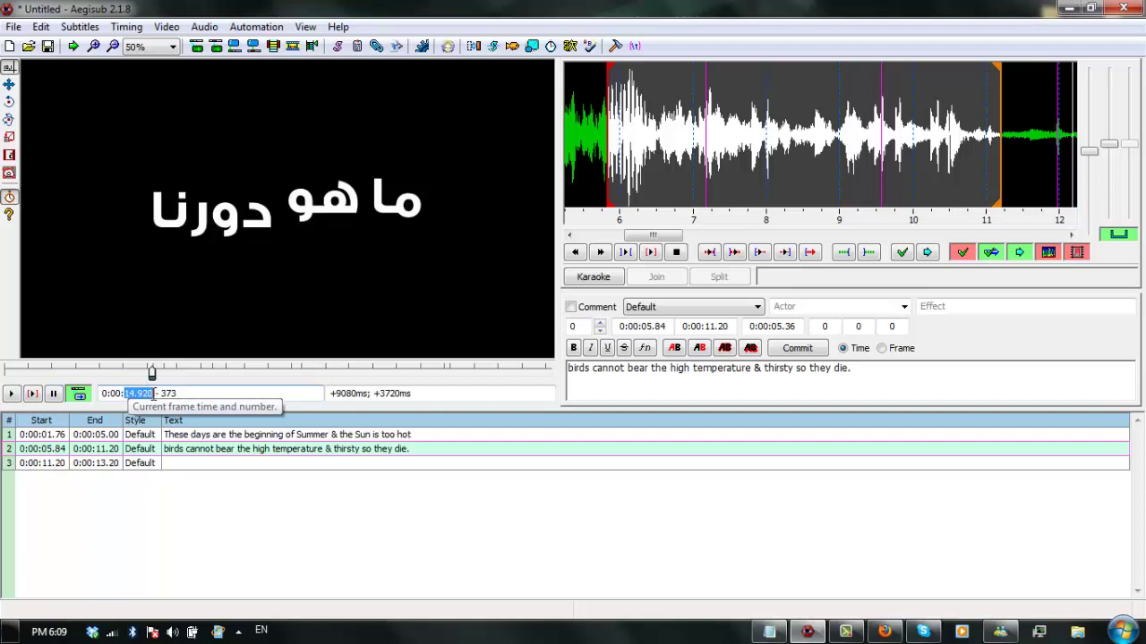
left_click(473, 464)
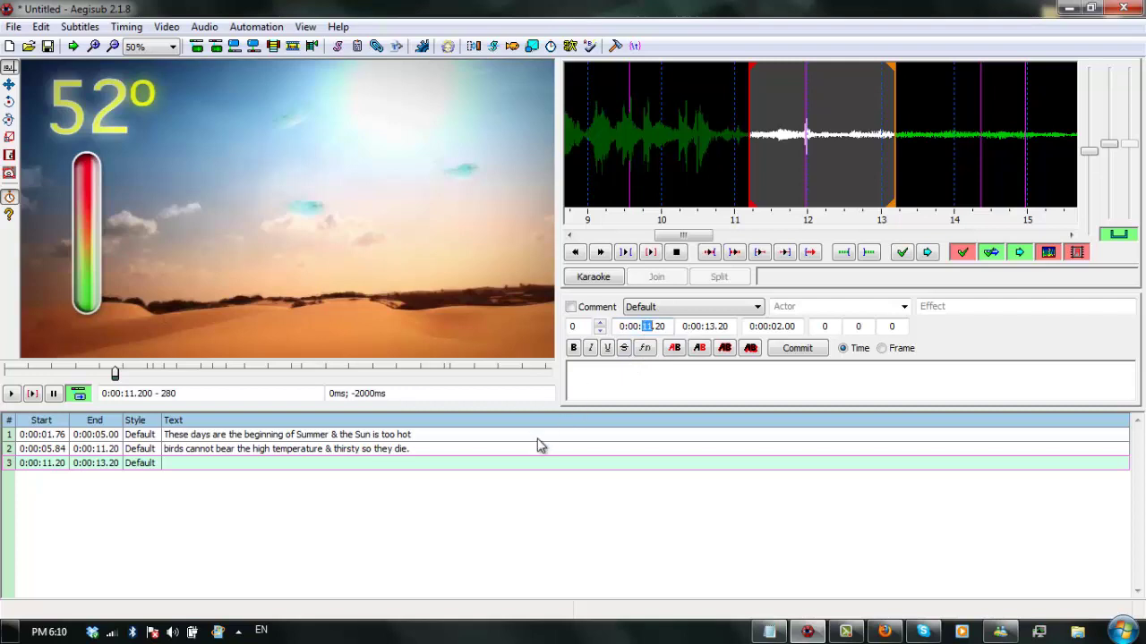
left_click(637, 325)
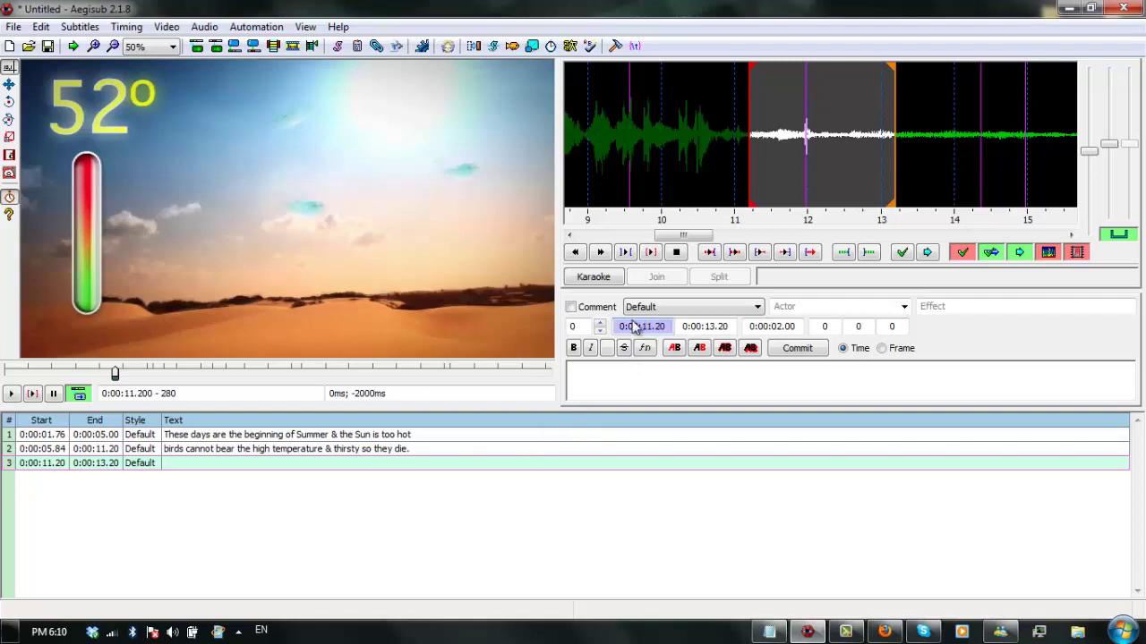
type("14")
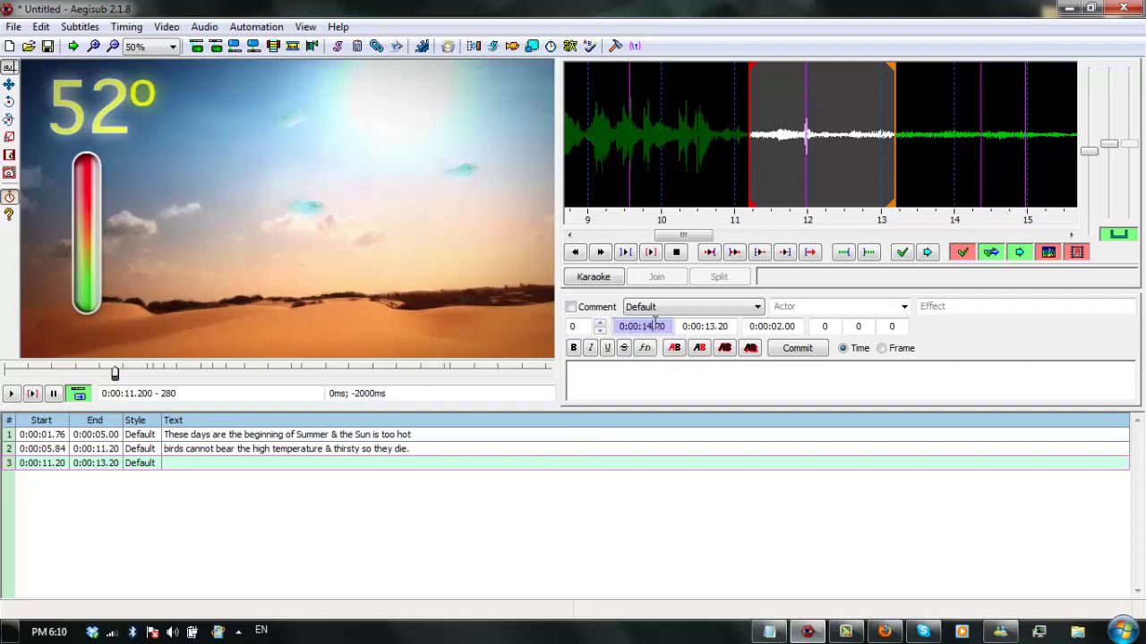
left_click(12, 395)
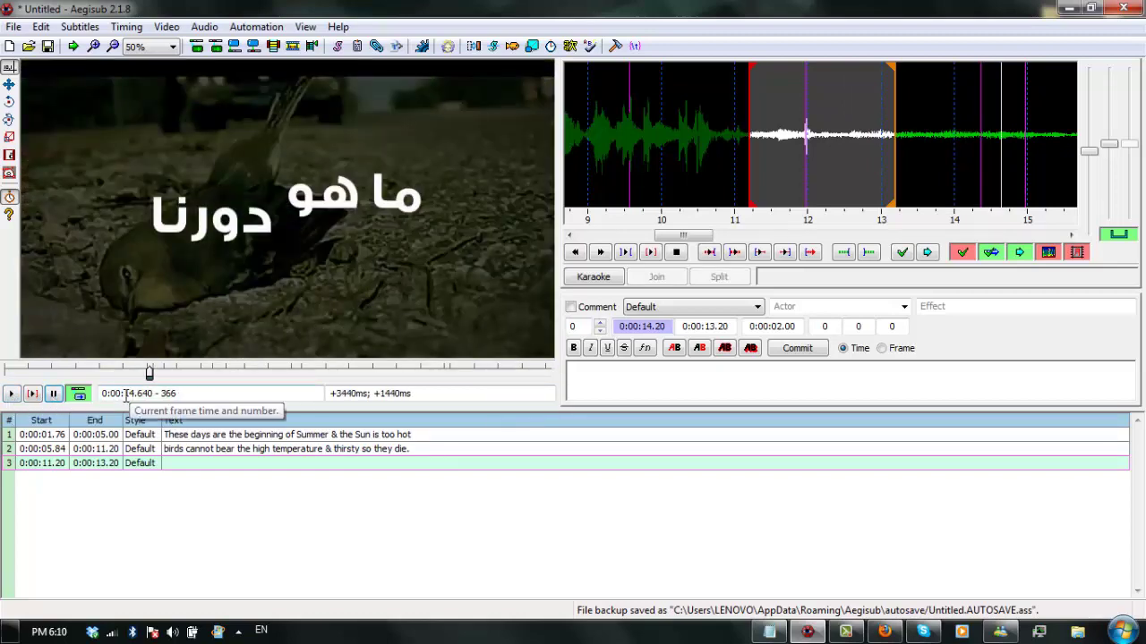
left_click_drag(128, 393, 150, 394)
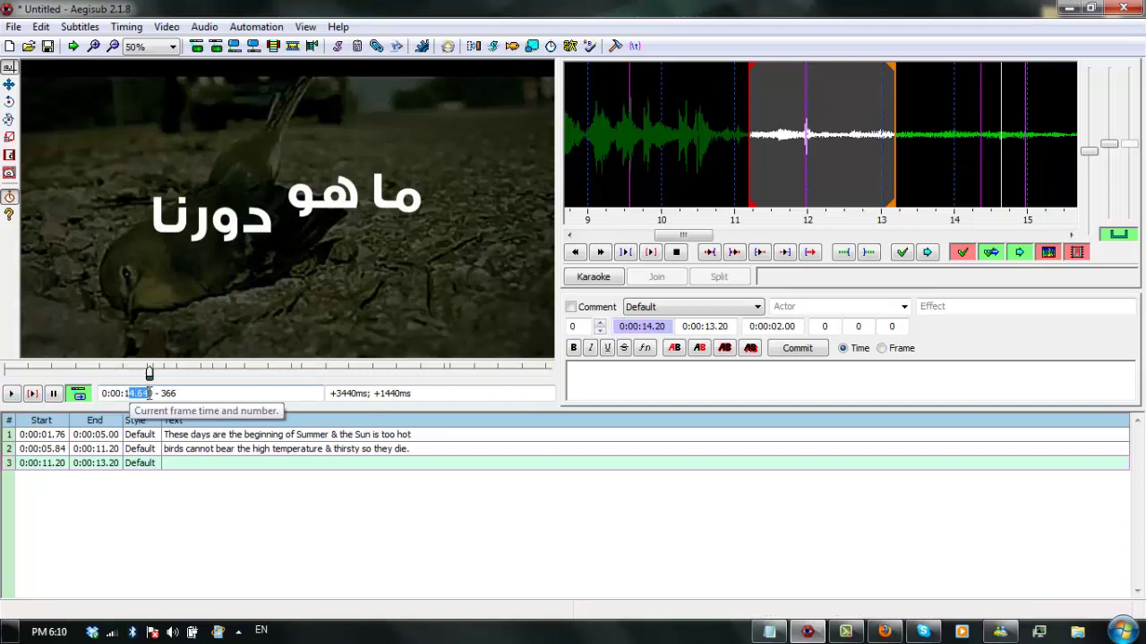
double_click(659, 327)
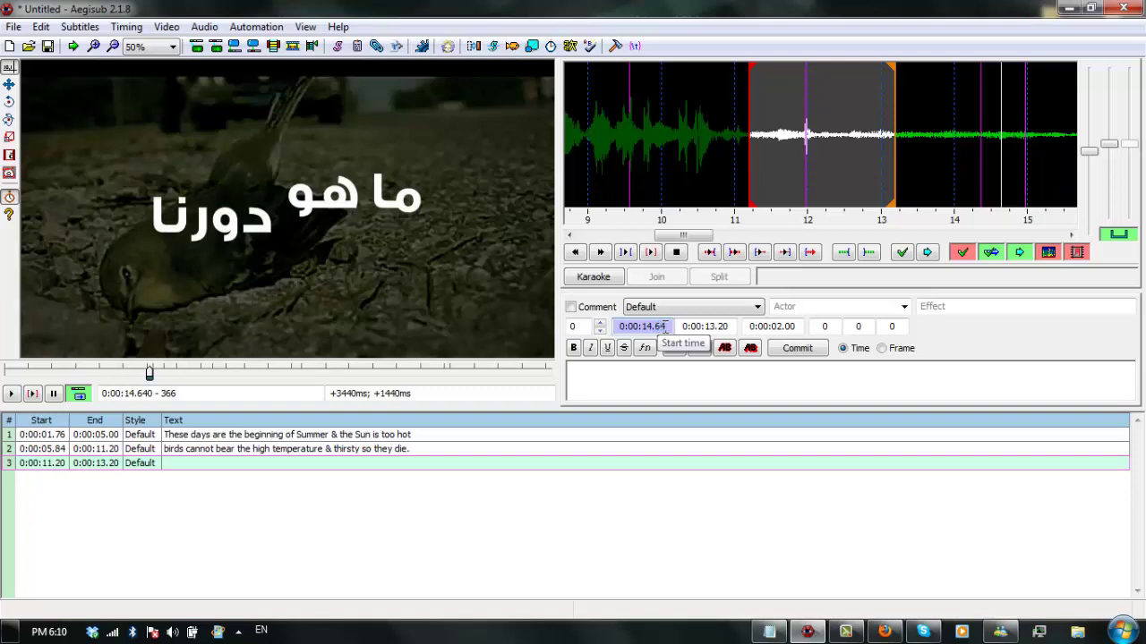
- Play the video to where the on-screen question disappears and set the third subtitle's end time to 0:00:16.50
left_click(13, 394)
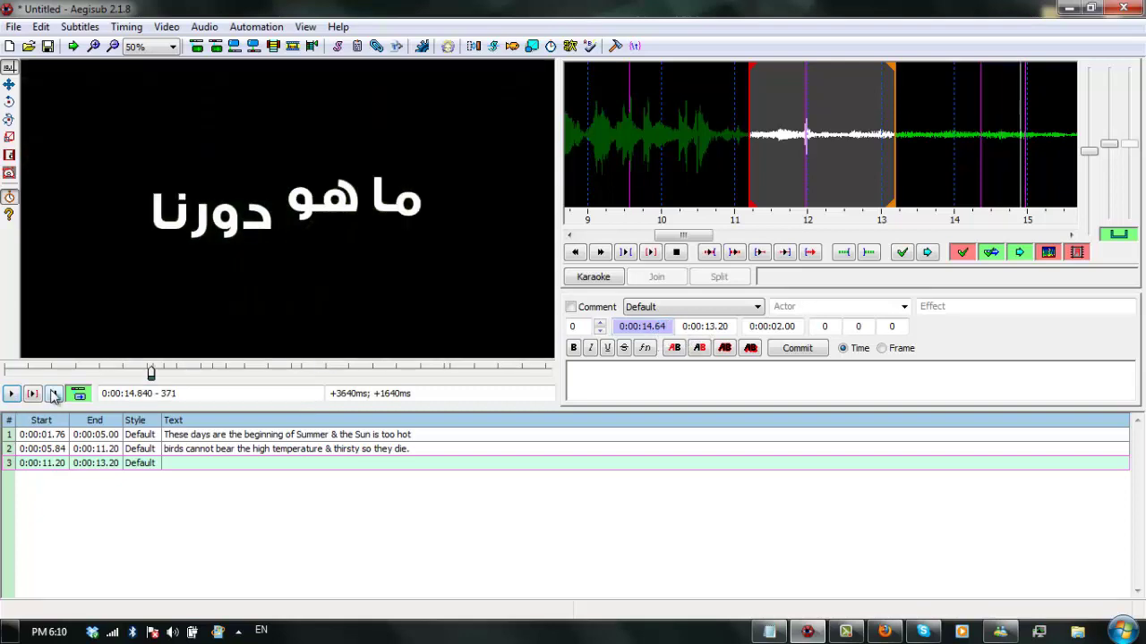
left_click(54, 394)
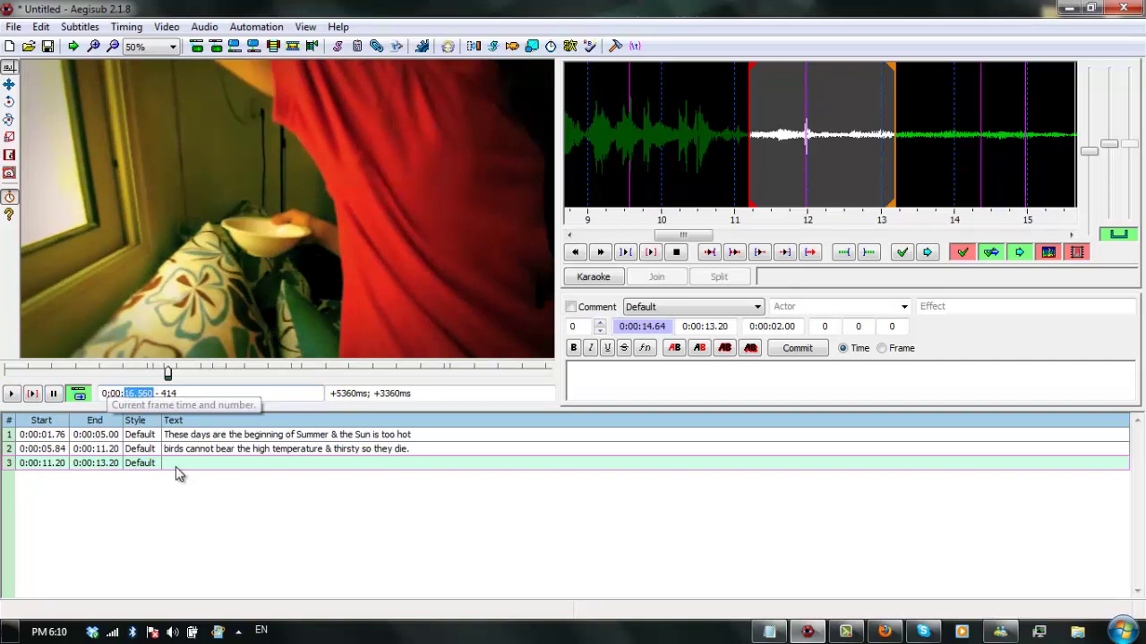
double_click(713, 325)
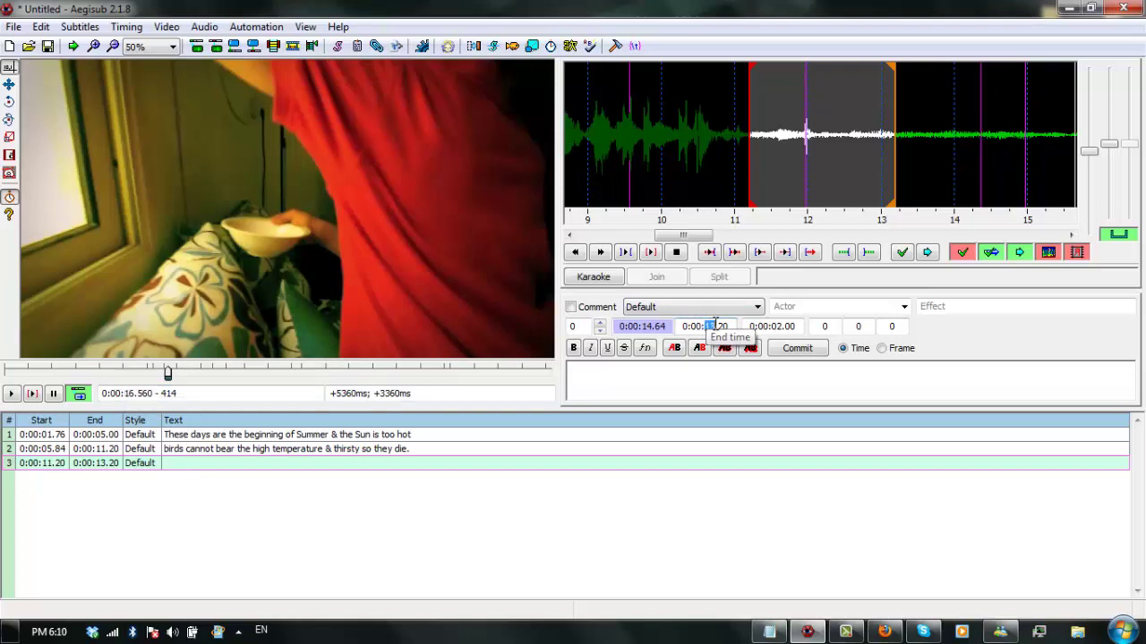
type("16")
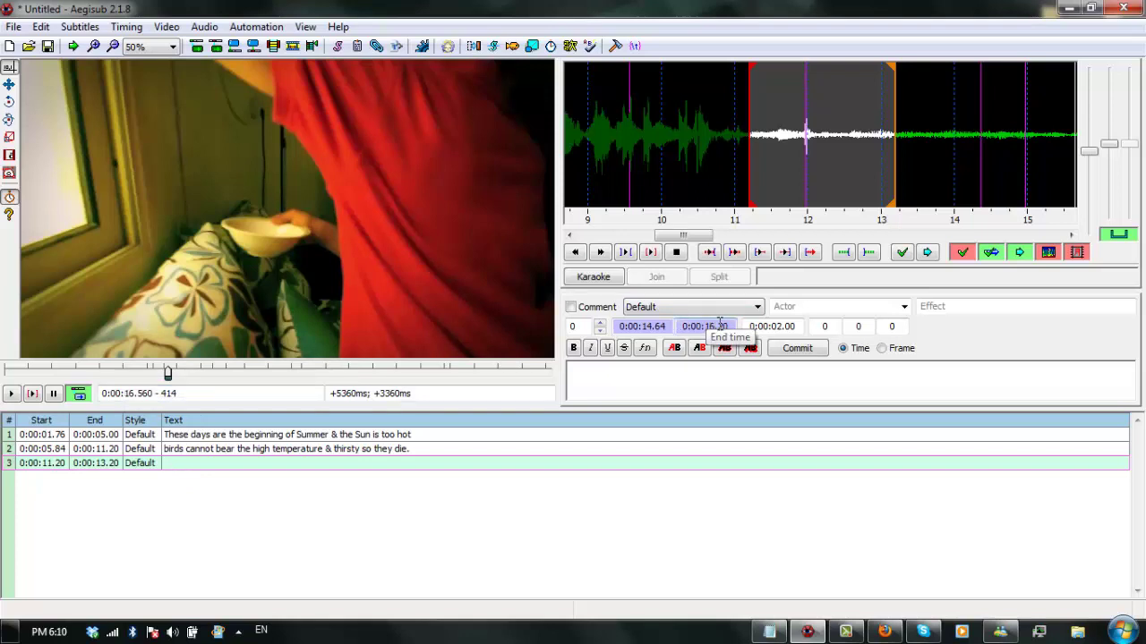
double_click(725, 326)
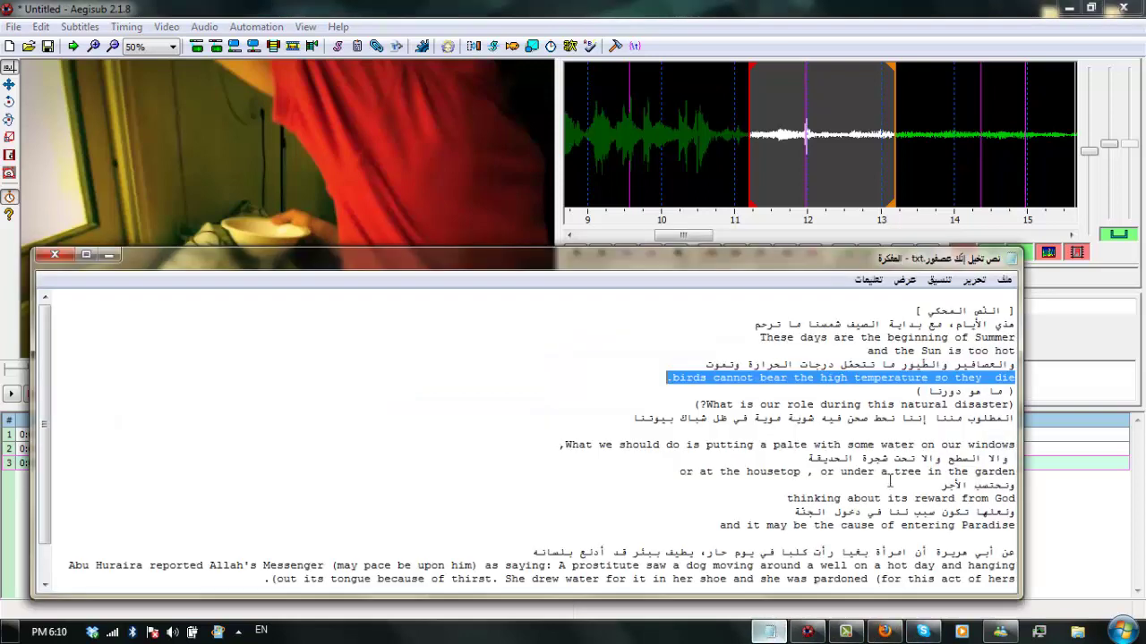
- Copy "What is our role during this natural disaster?)" from the translation file in Notepad and paste it as the third subtitle's text in Aegisub
left_click(776, 630)
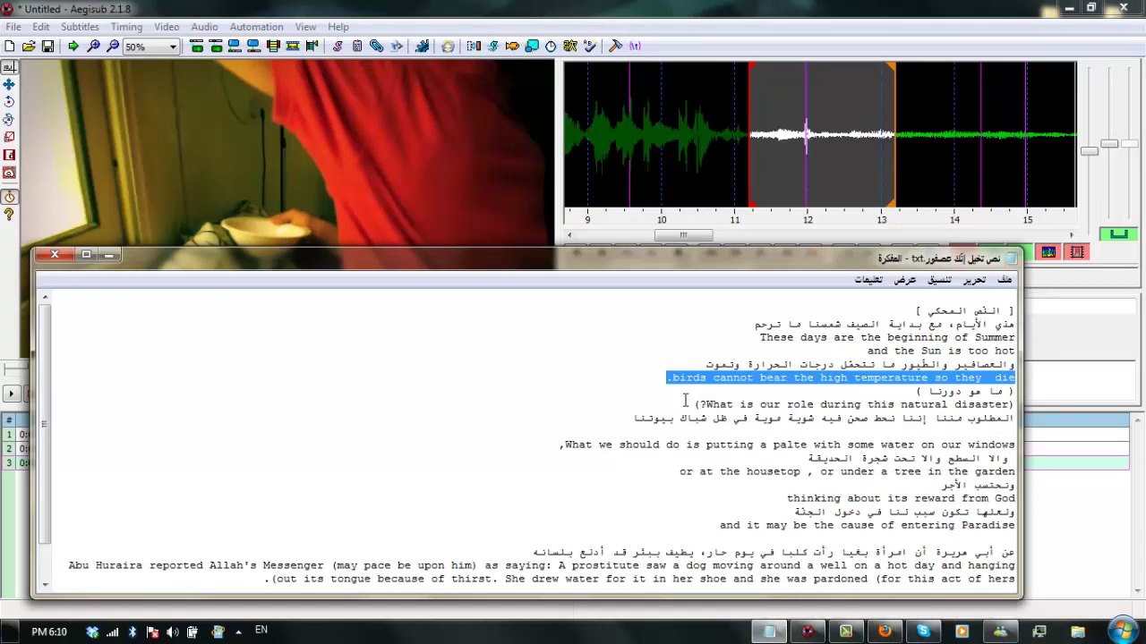
mouse_move(686, 403)
left_mouse_down()
mouse_move(727, 402)
mouse_move(708, 405)
left_mouse_up()
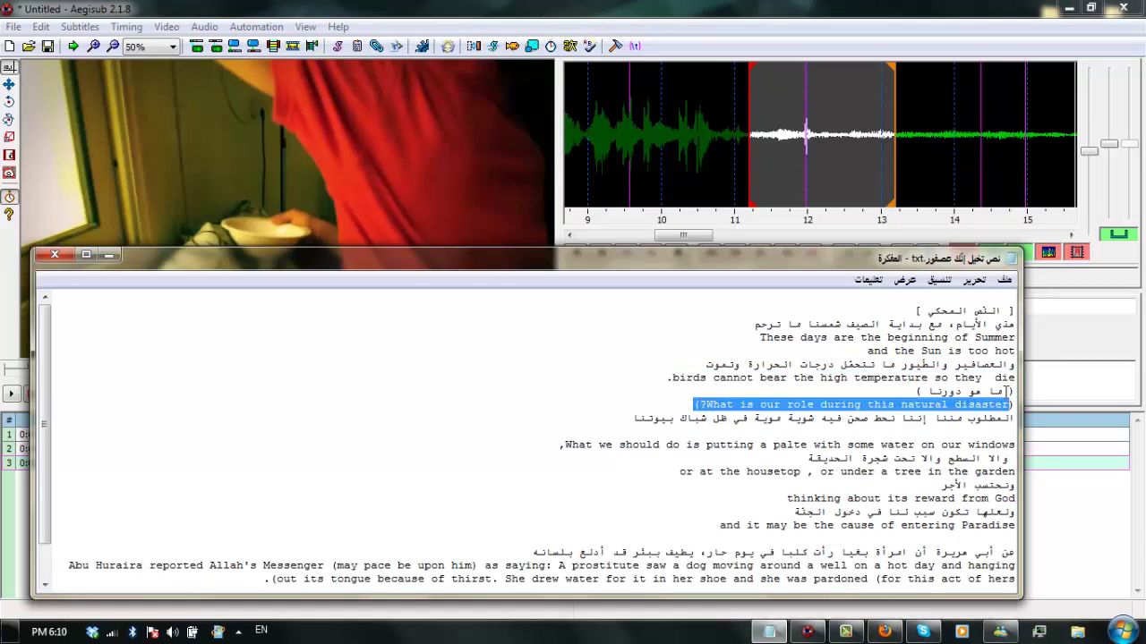
key("ctrl+c")
left_click(1044, 387)
key("ctrl+v")
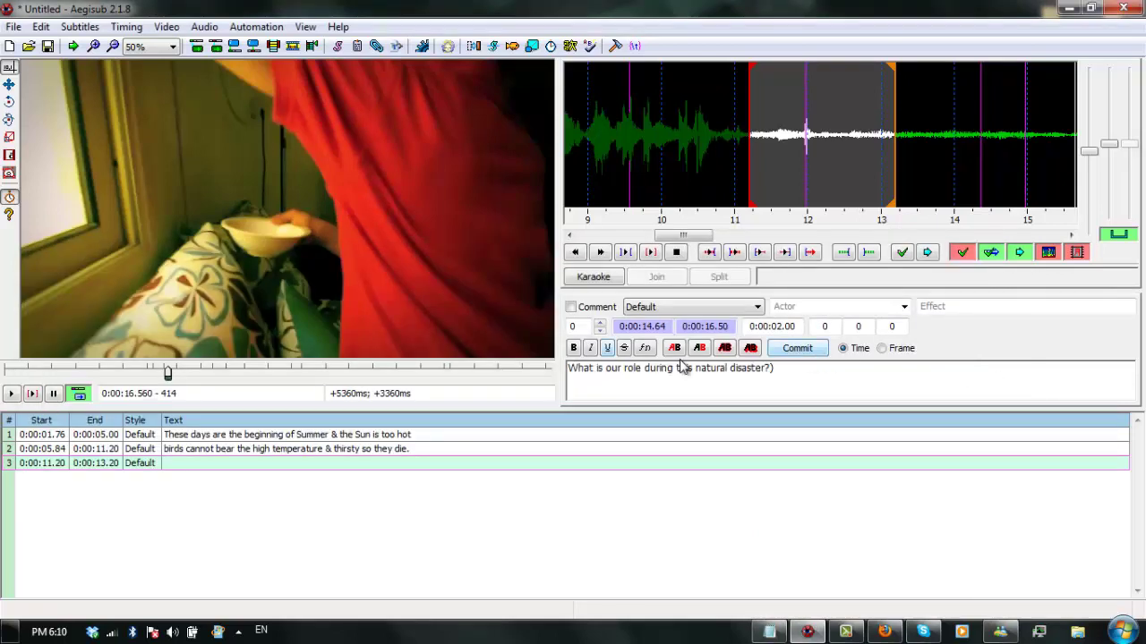
- Commit the third subtitle and replay it from its start to check its timing
left_click(790, 348)
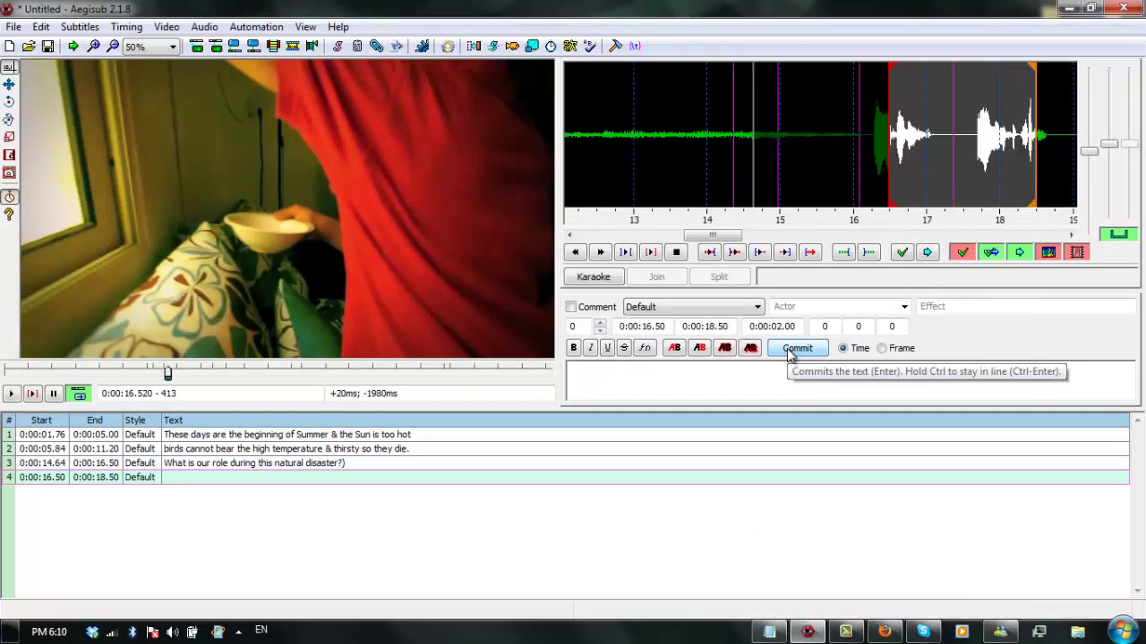
left_click(338, 463)
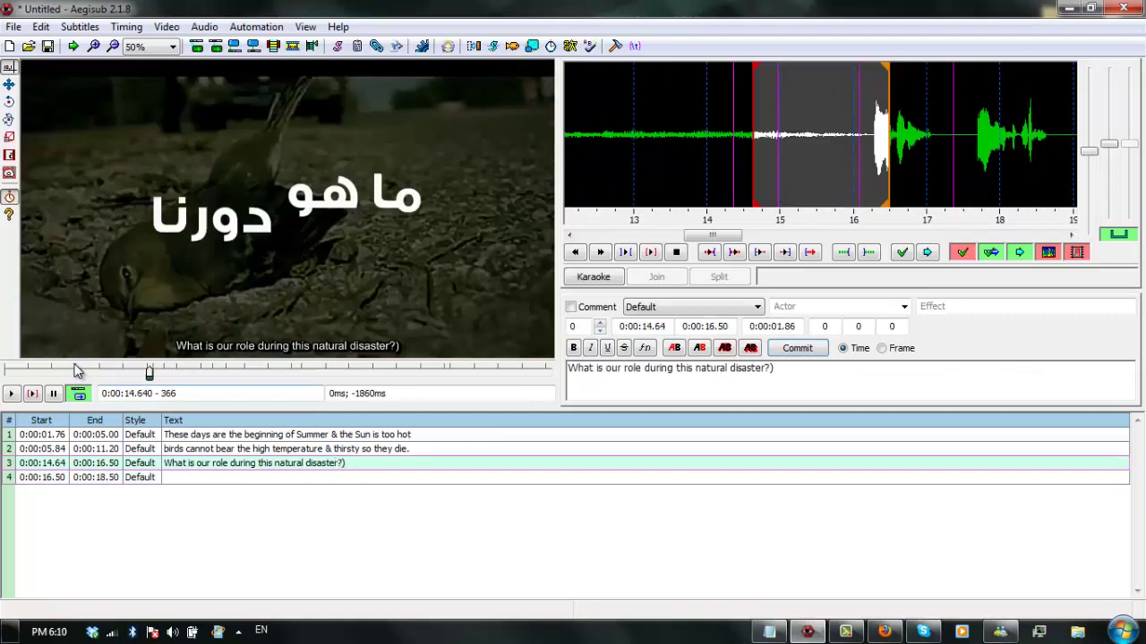
left_click(12, 393)
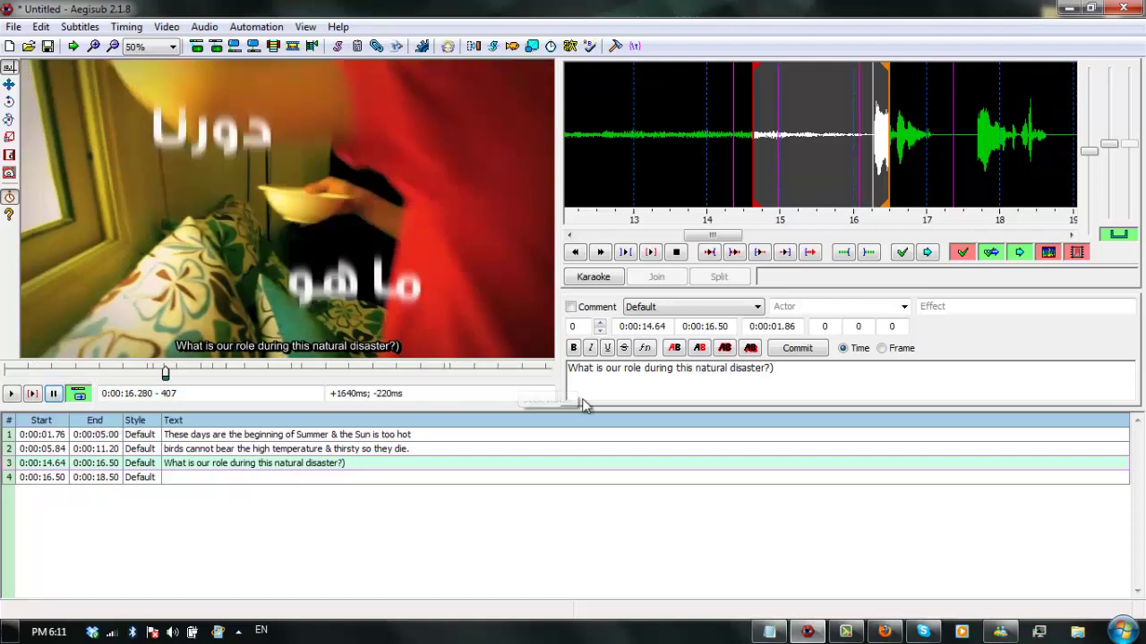
left_click(12, 394)
left_click(51, 401)
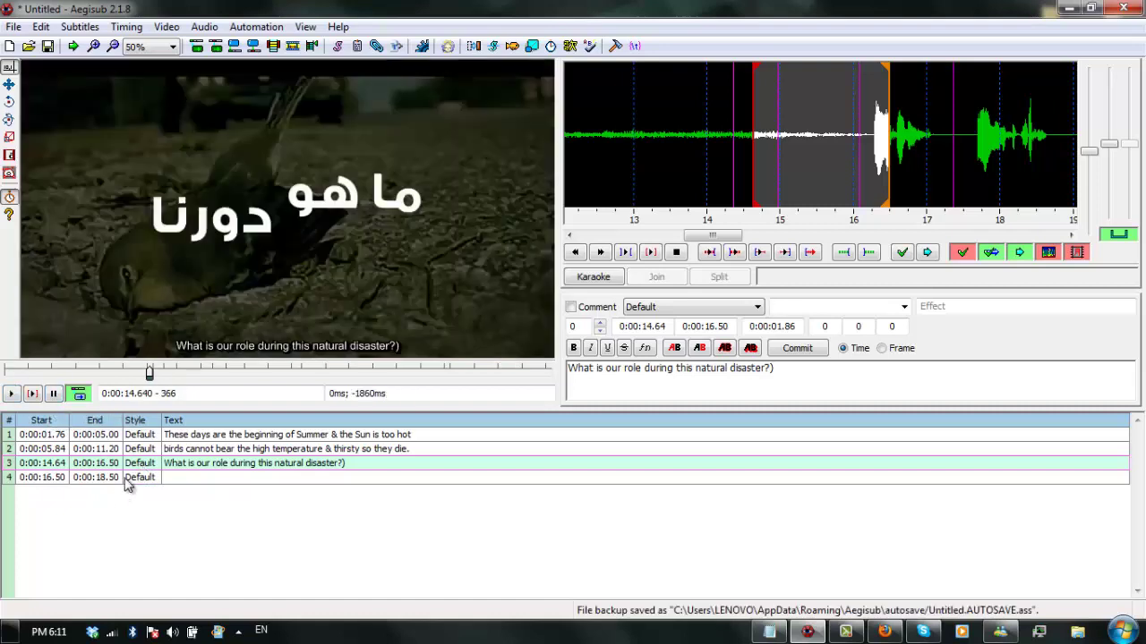
- Select the empty fourth line, then copy "What we should do is putting a palte with some water on our windows," from the translation file in Notepad
left_click(128, 478)
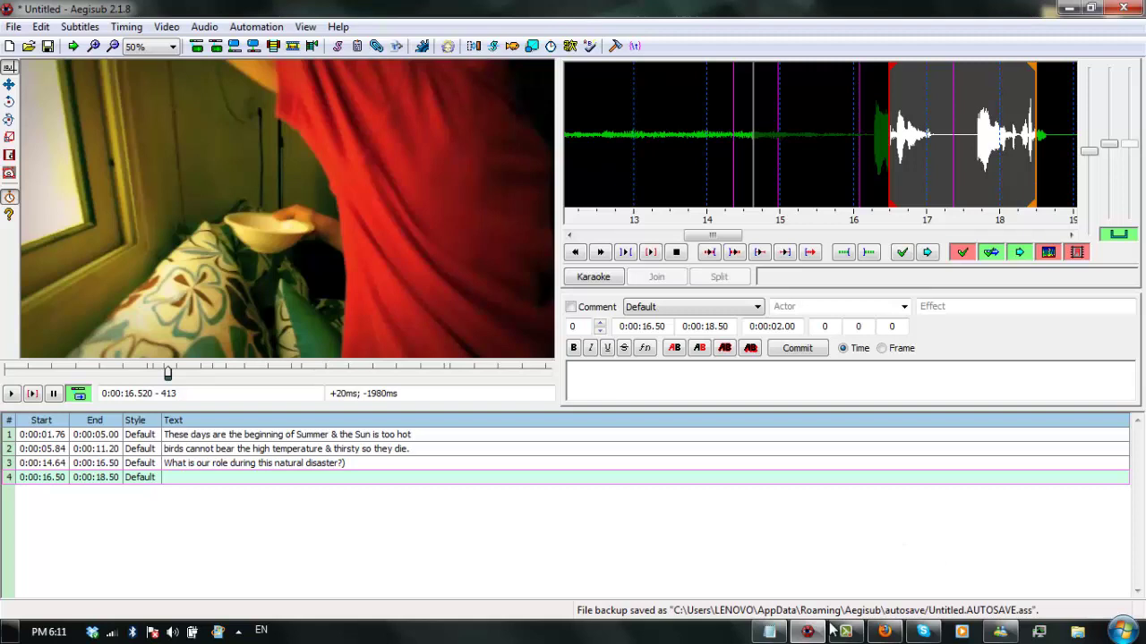
left_click(832, 630)
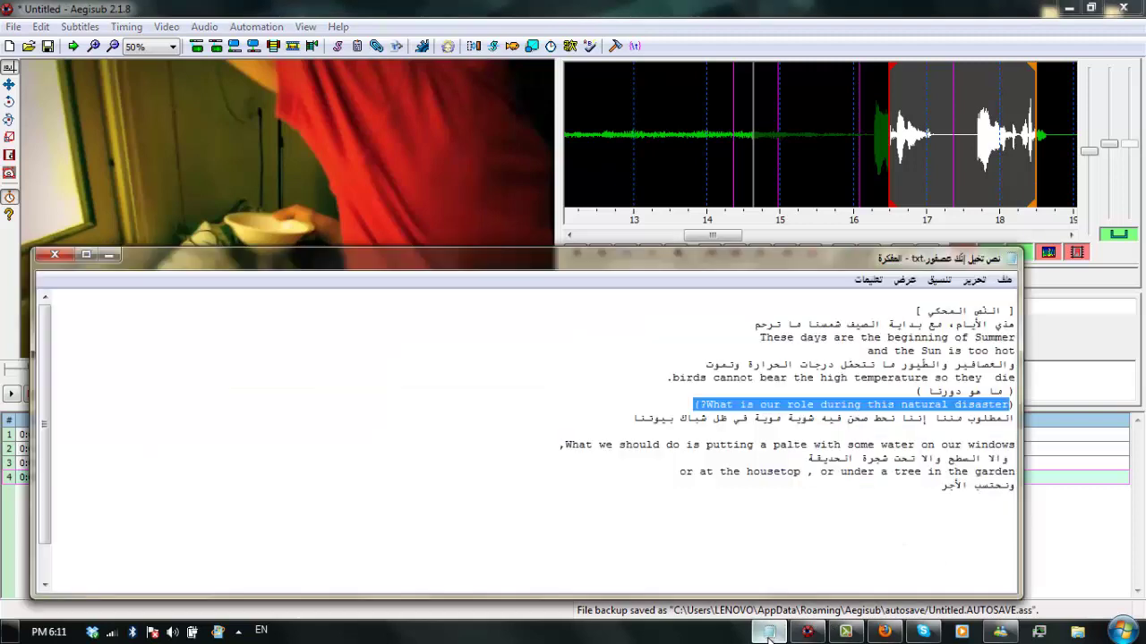
double_click(578, 444)
left_click_drag(578, 443, 1010, 453)
right_click(1012, 445)
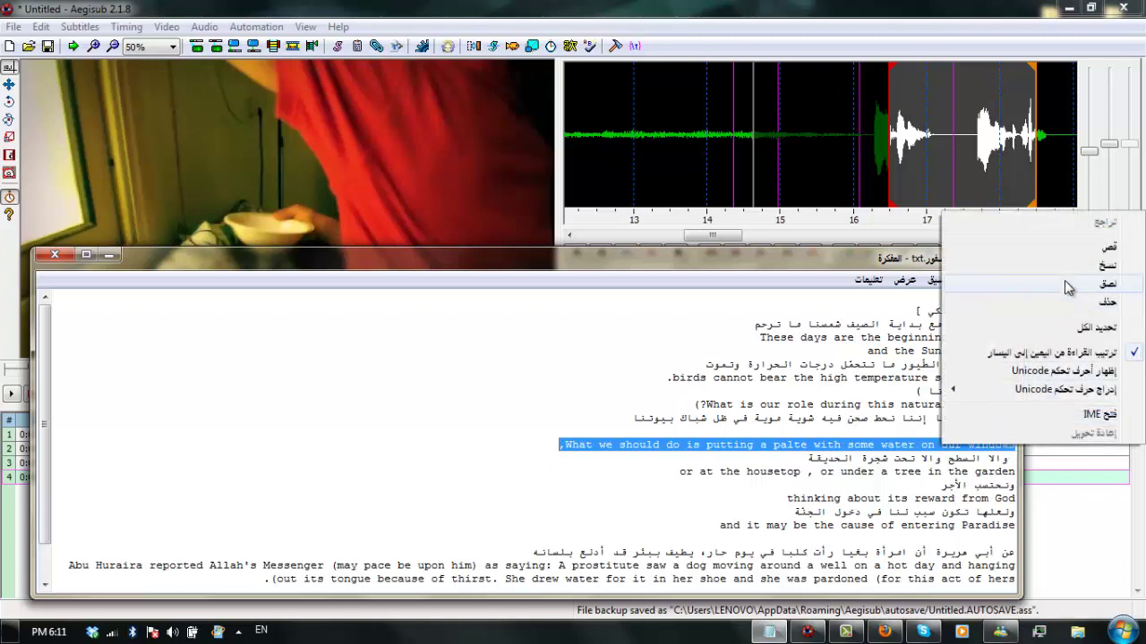
left_click(1070, 269)
- Back in Aegisub, paste the copied sentence as the fourth subtitle's text and correct "palte" to "plate" with the spelling suggestion
left_click(1079, 385)
right_click(1079, 385)
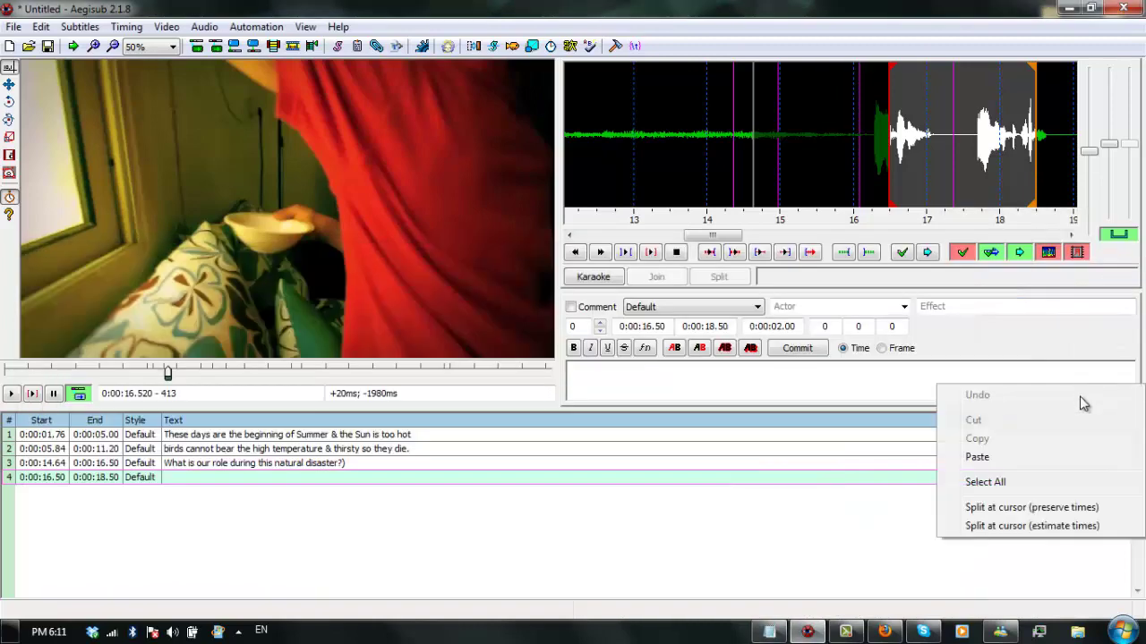
left_click(1078, 456)
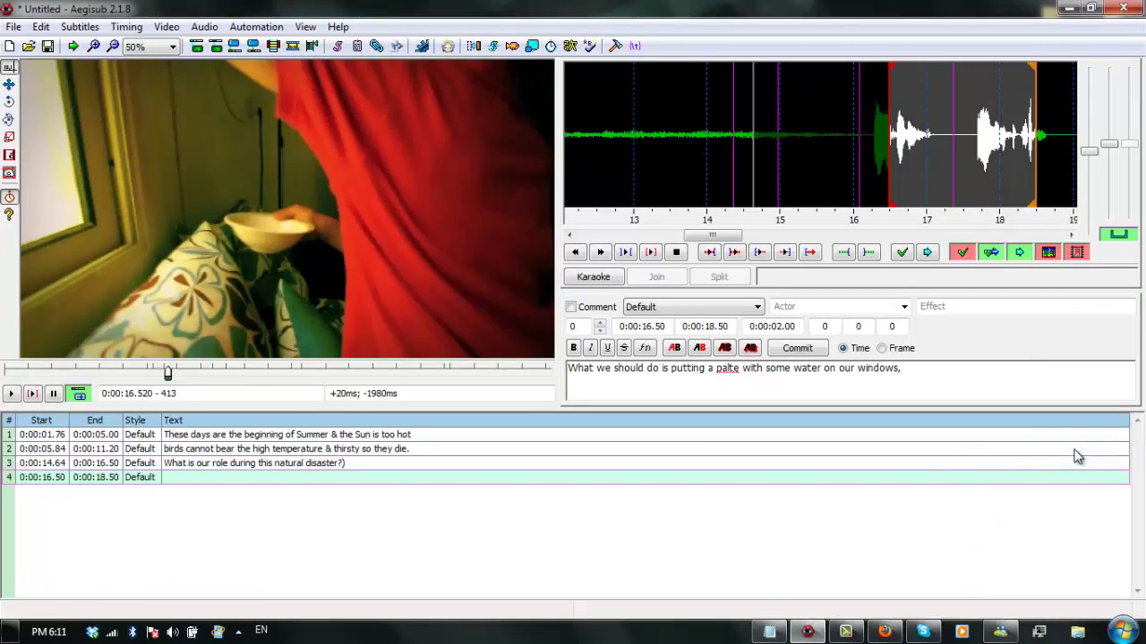
right_click(723, 374)
left_click(783, 77)
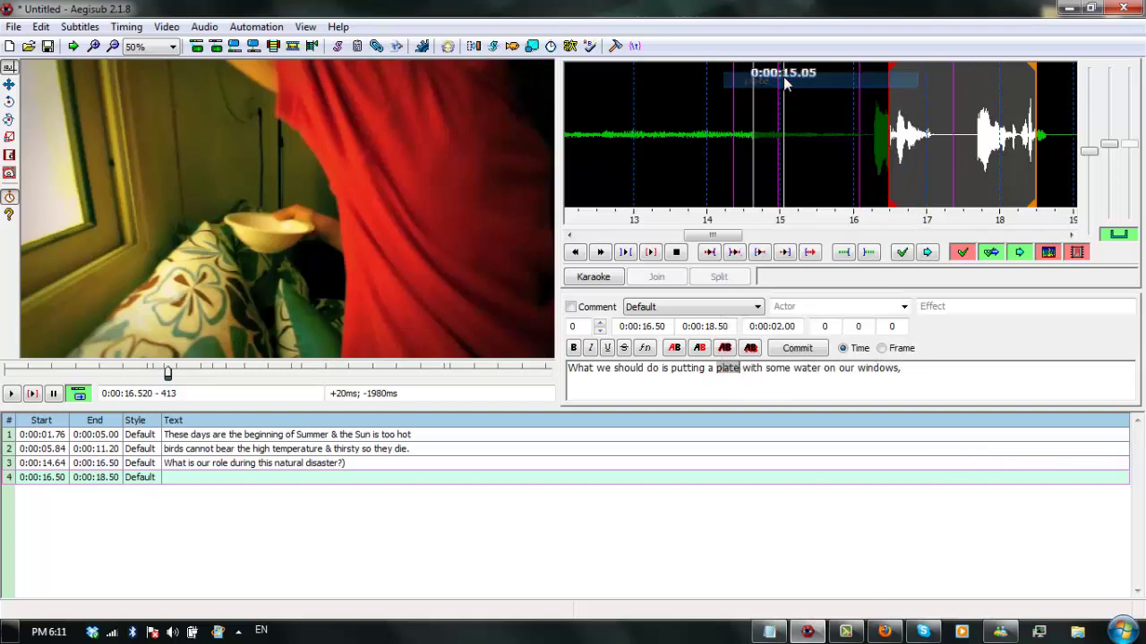
- Play the video to the end of the spoken line and set the fourth subtitle's end time to 0:00:22.36
left_click(11, 394)
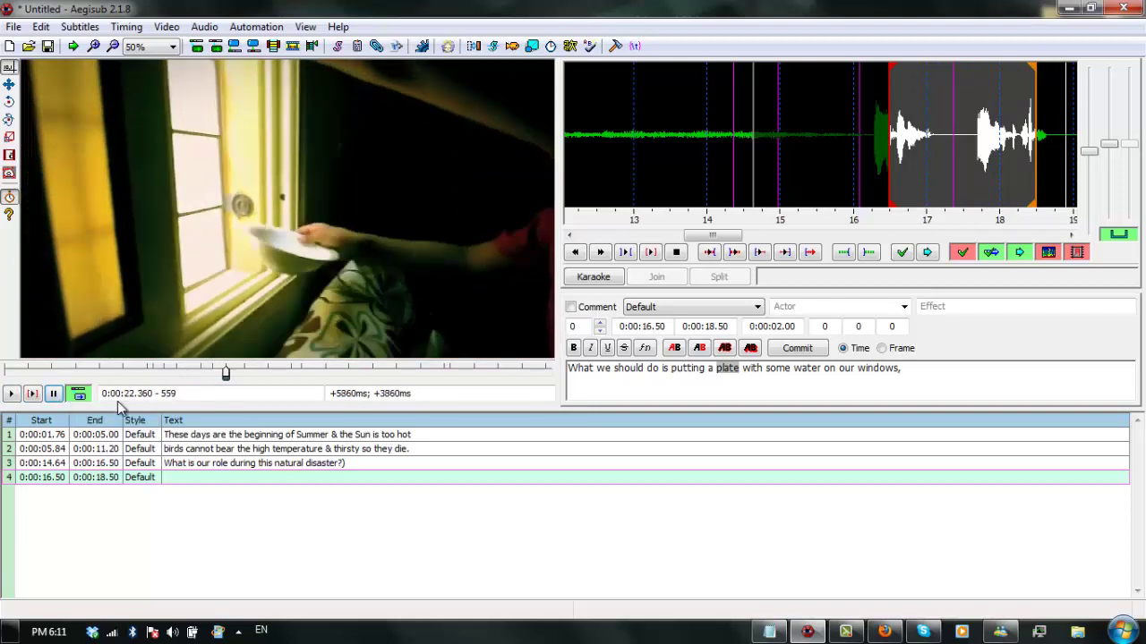
left_click_drag(127, 394, 150, 395)
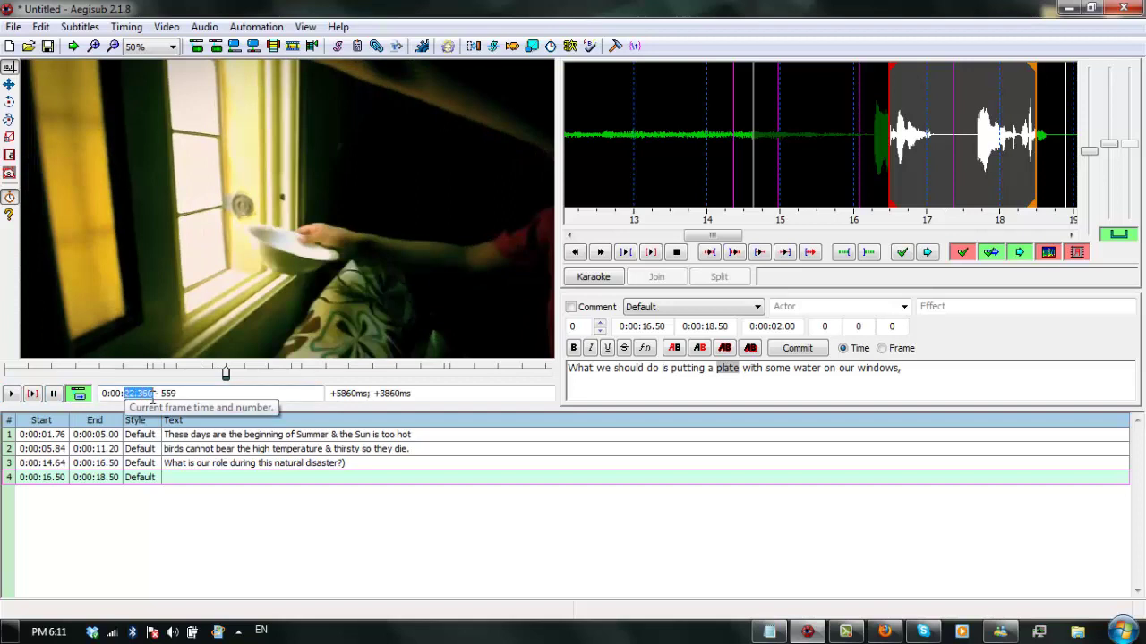
double_click(707, 326)
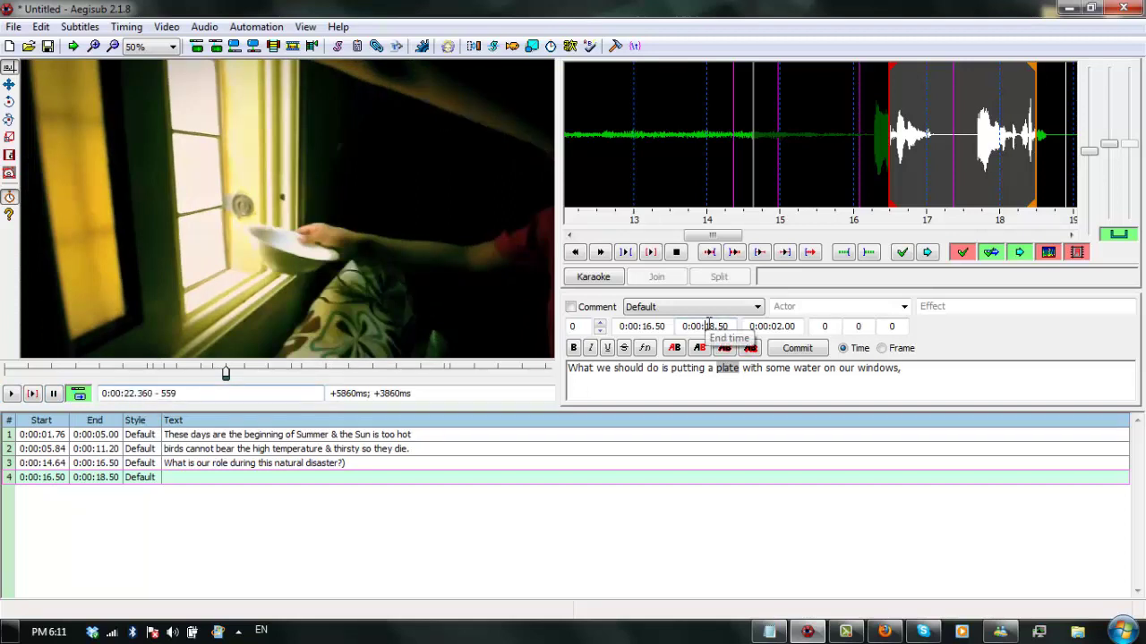
type("23")
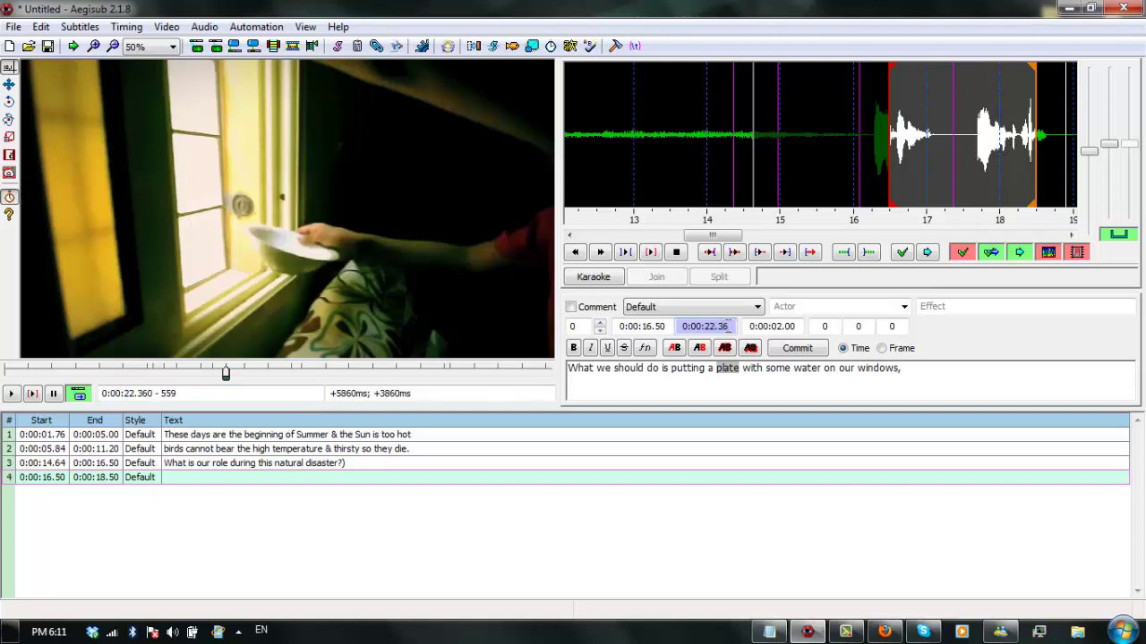
- Commit the fourth subtitle and replay it from its start to check its timing
left_click(810, 349)
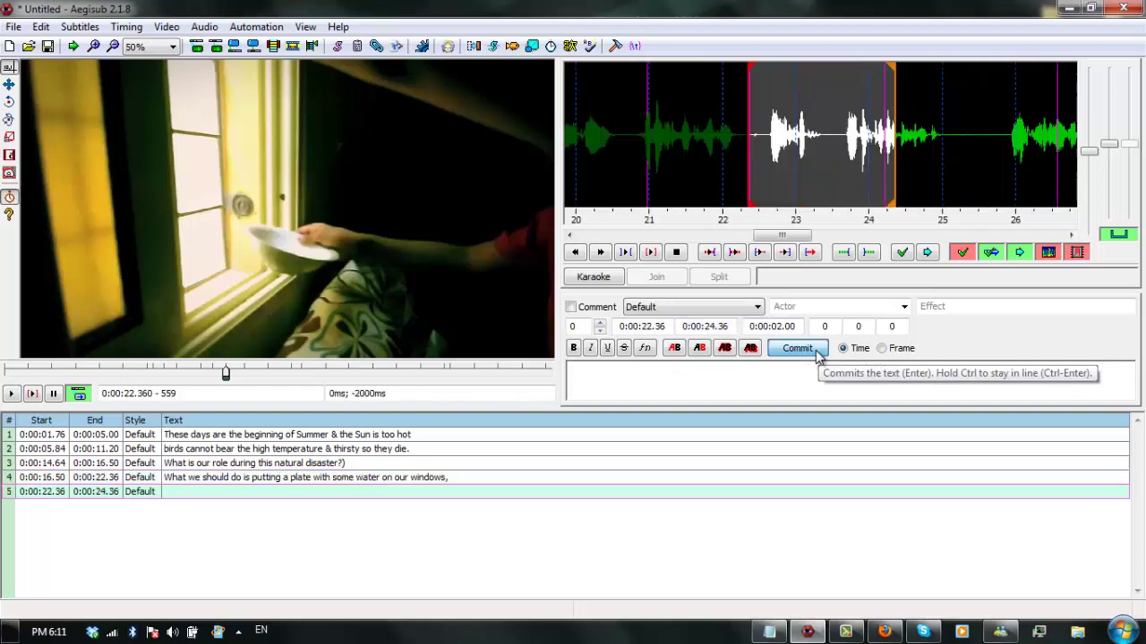
left_click(250, 477)
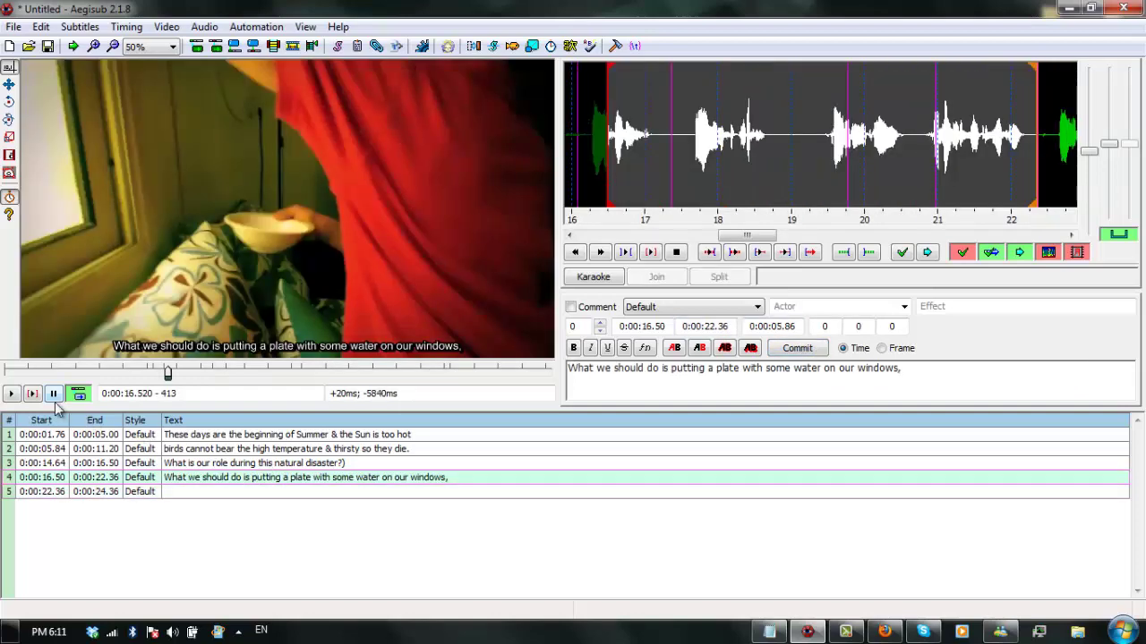
left_click(12, 395)
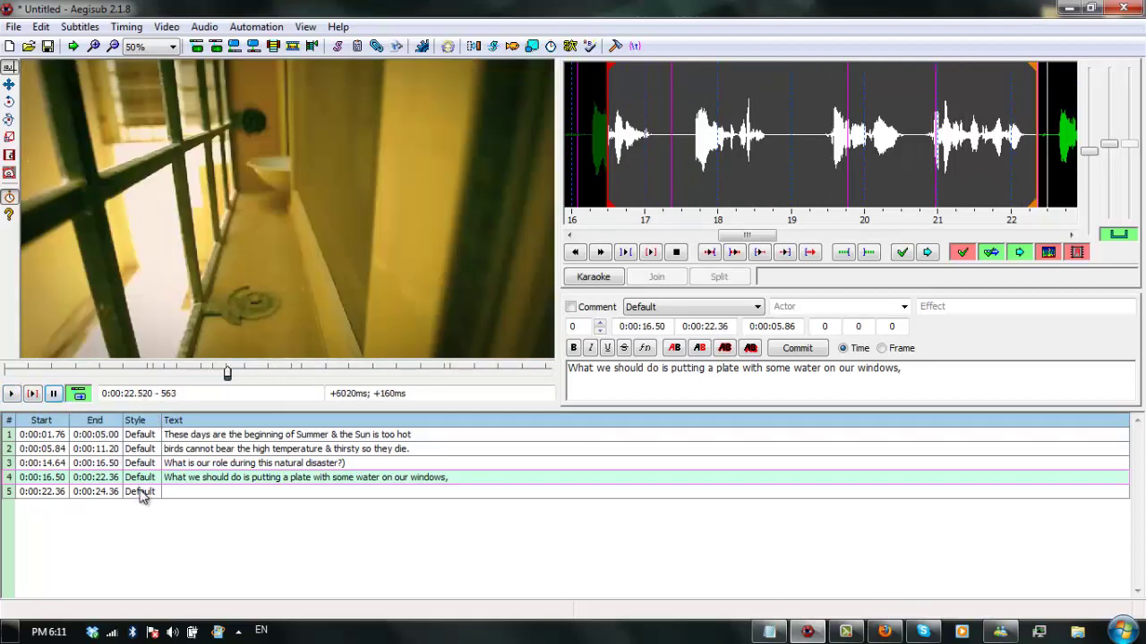
- Copy "or at the housetop , or under a tree in the garden" from the Notepad translation and paste it as the fifth subtitle's text in Aegisub
left_click(143, 497)
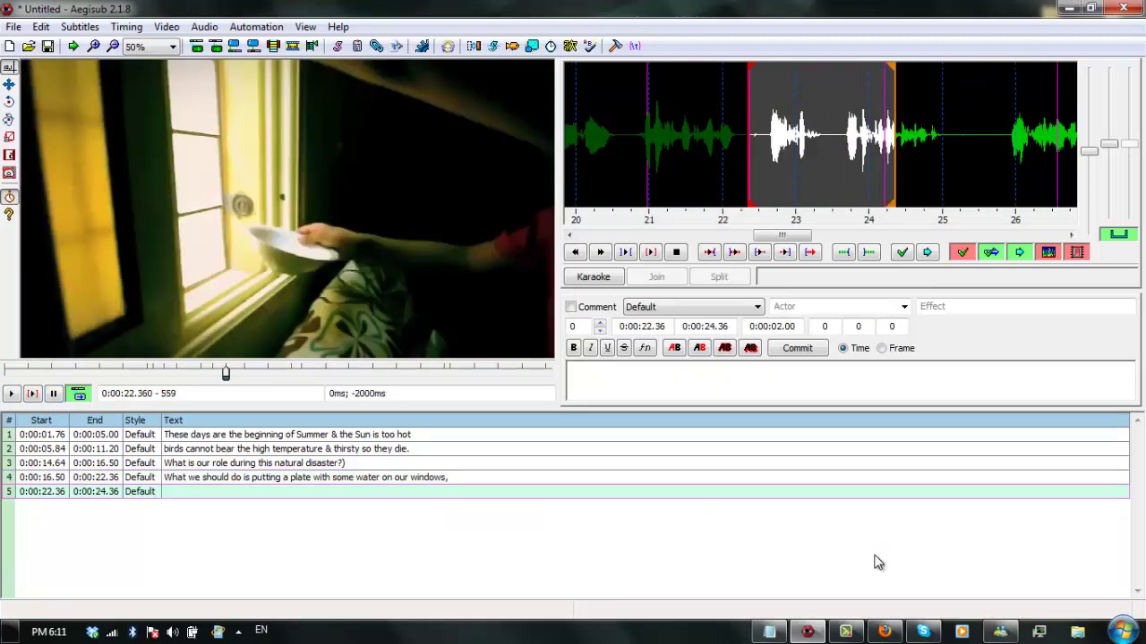
left_click(770, 631)
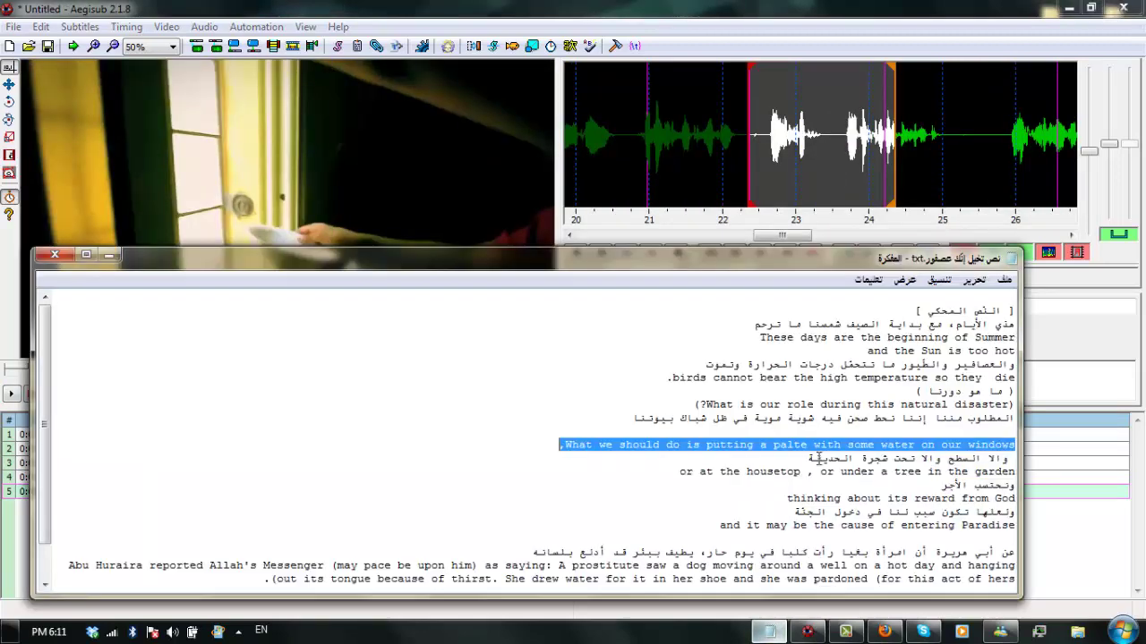
left_click_drag(682, 472, 1001, 474)
right_click(1001, 475)
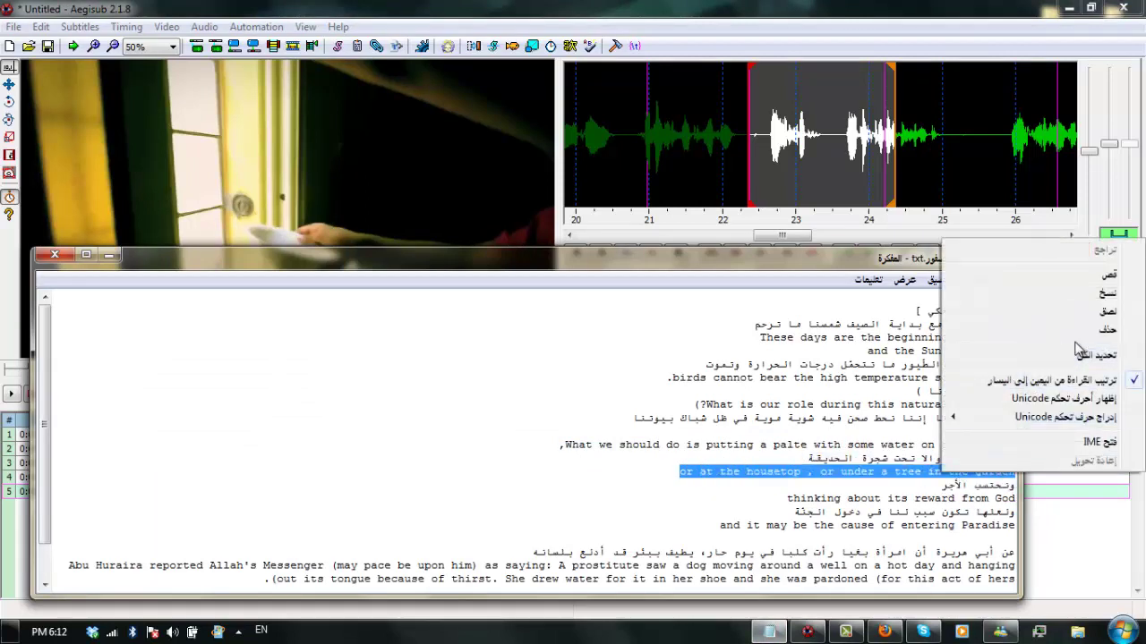
left_click(1082, 294)
left_click(1069, 381)
right_click(1069, 380)
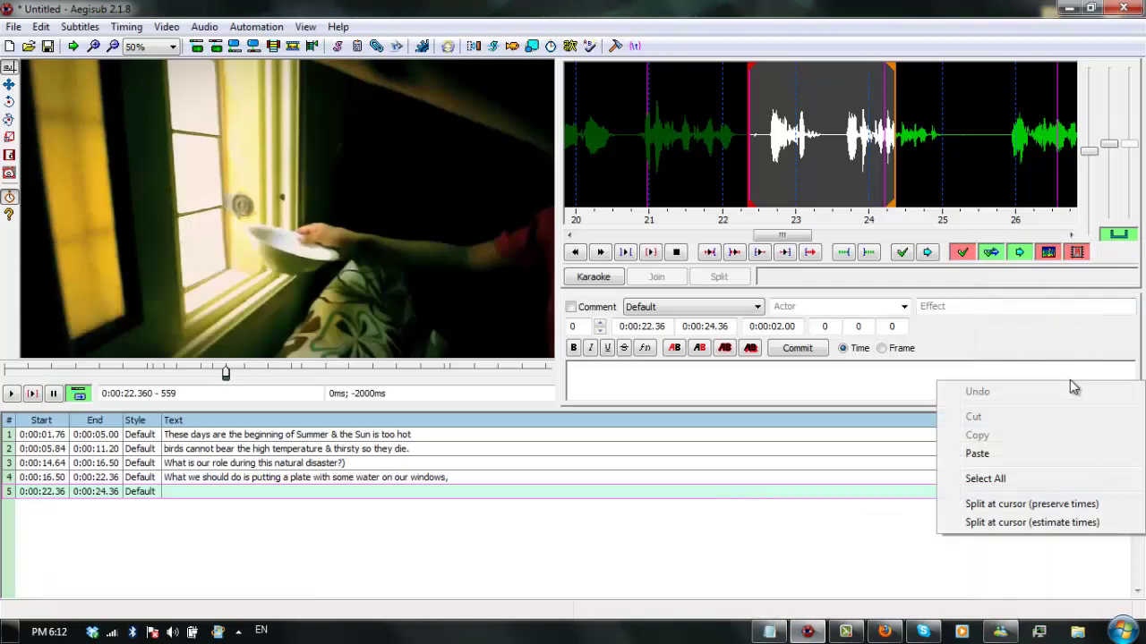
left_click(1084, 455)
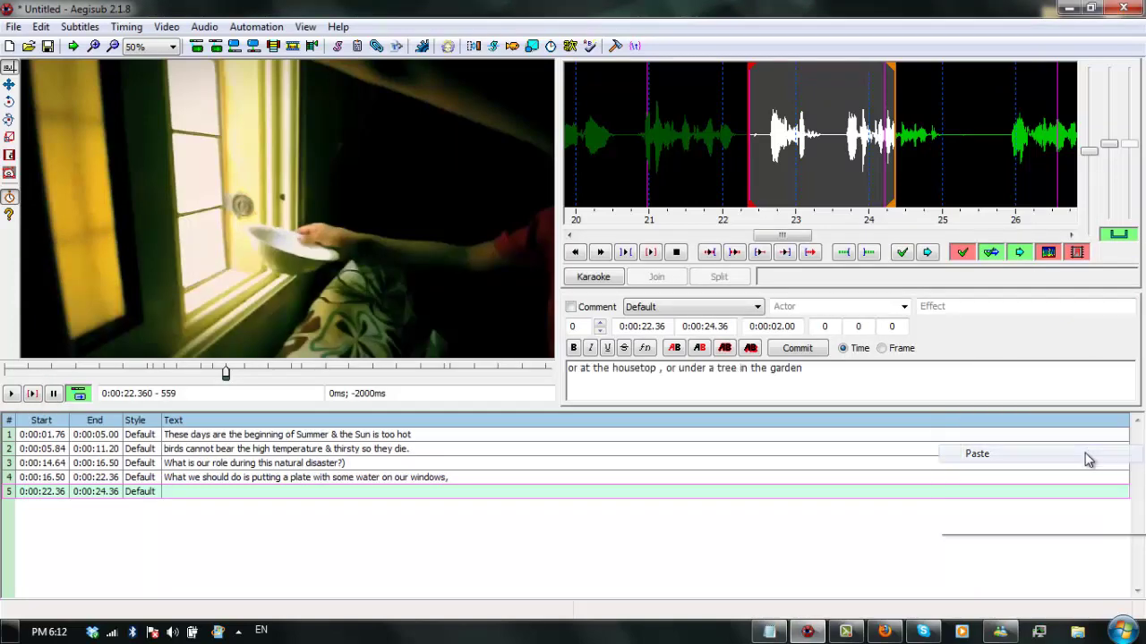
- Play the video to the end of the spoken line, set the fifth subtitle's end time to 0:00:25.48 and commit it
left_click(12, 393)
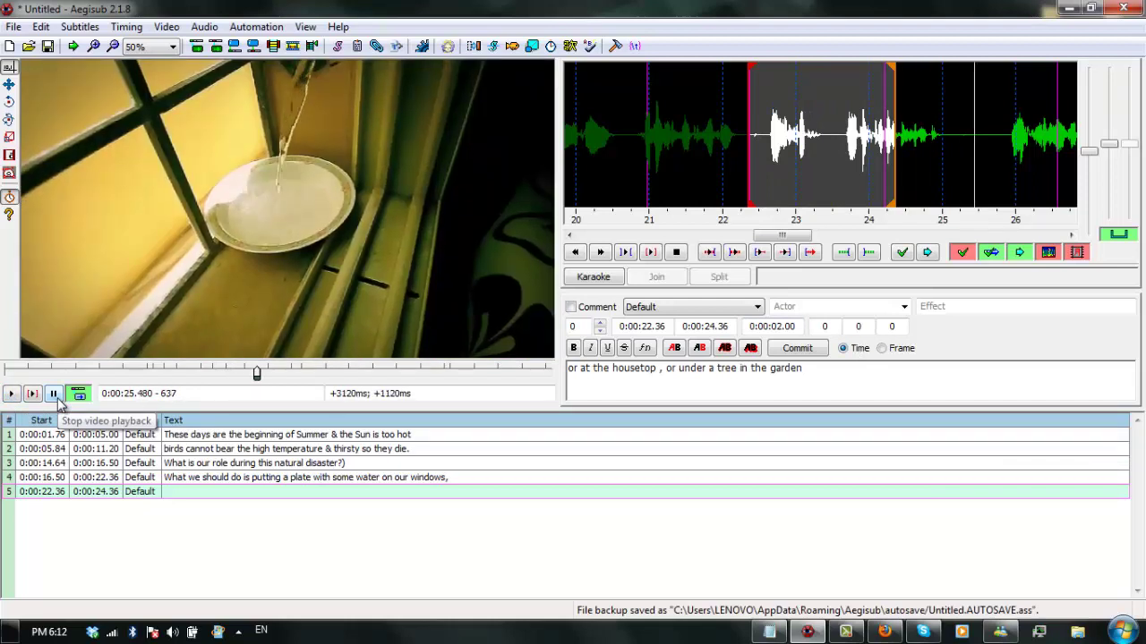
left_click_drag(126, 397, 149, 394)
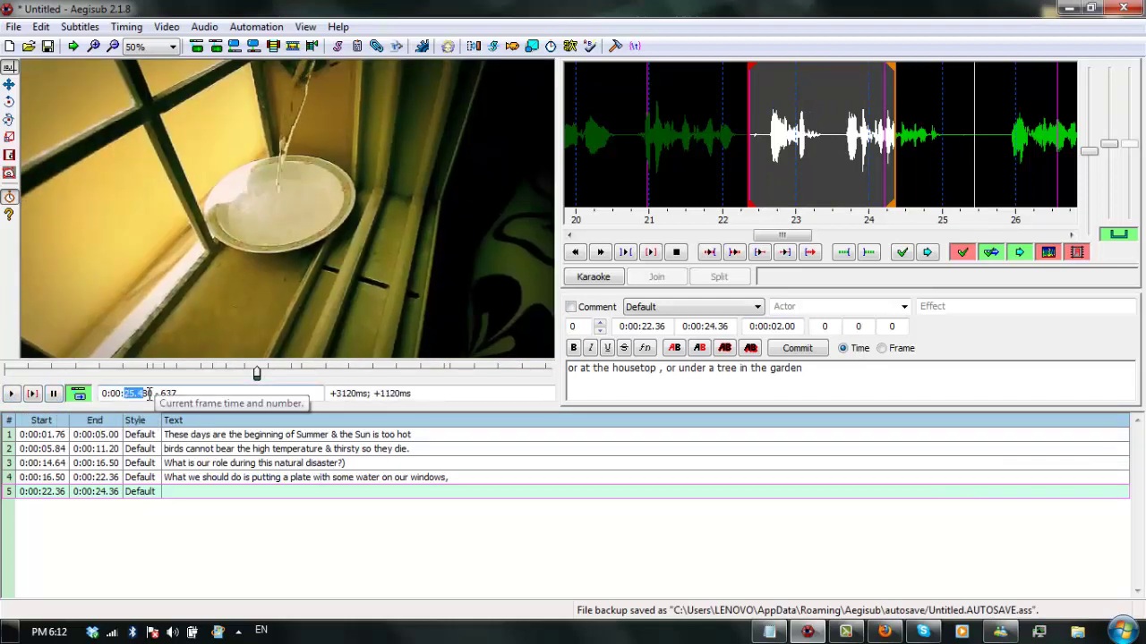
left_click(709, 326)
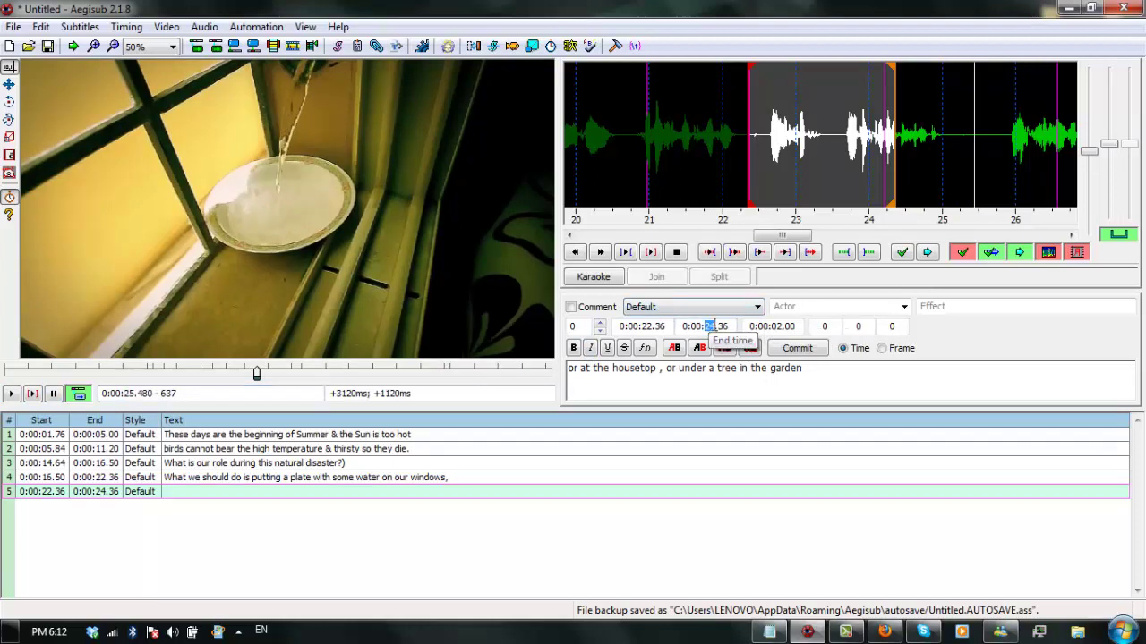
double_click(709, 325)
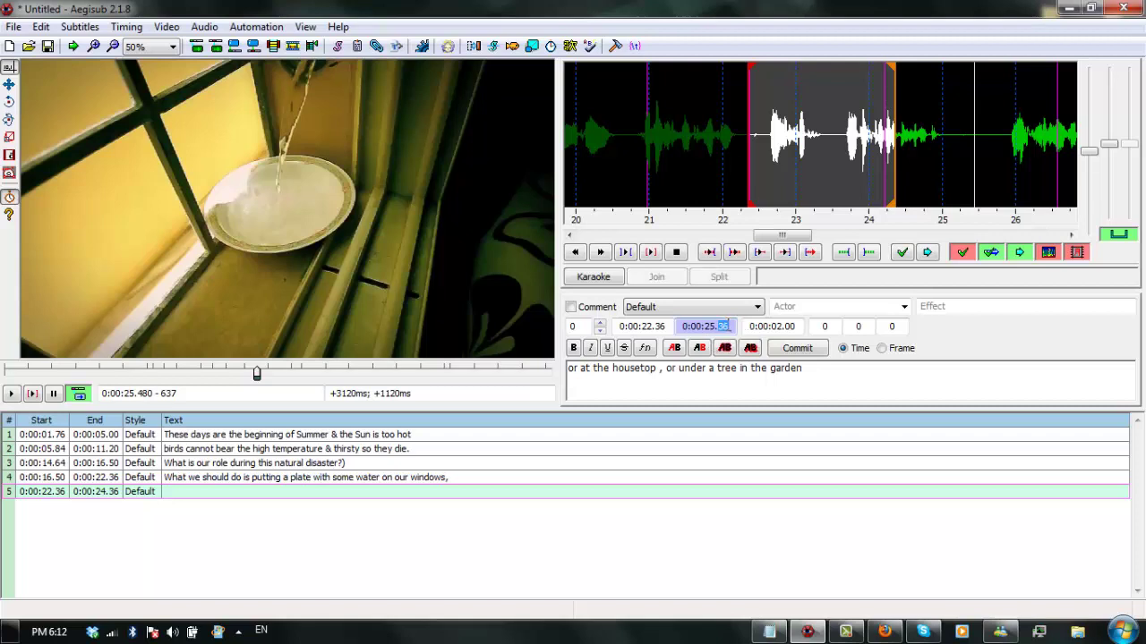
left_click(784, 349)
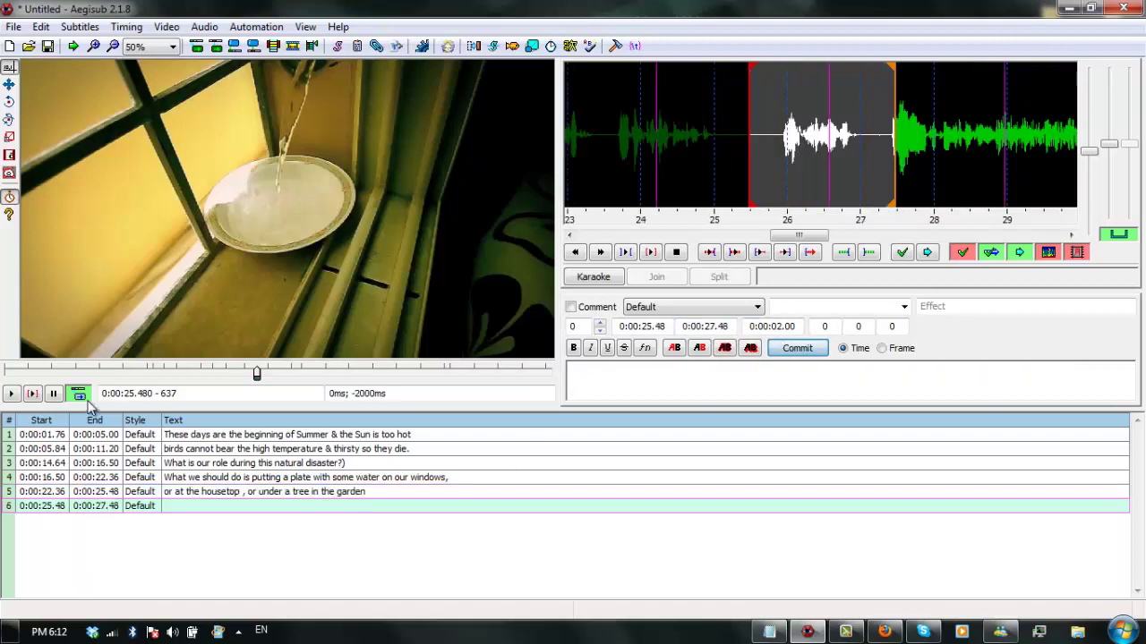
- Replay the video from the fifth subtitle and around the 26-second mark to check where the next spoken line ends
left_click(126, 491)
left_click(29, 394)
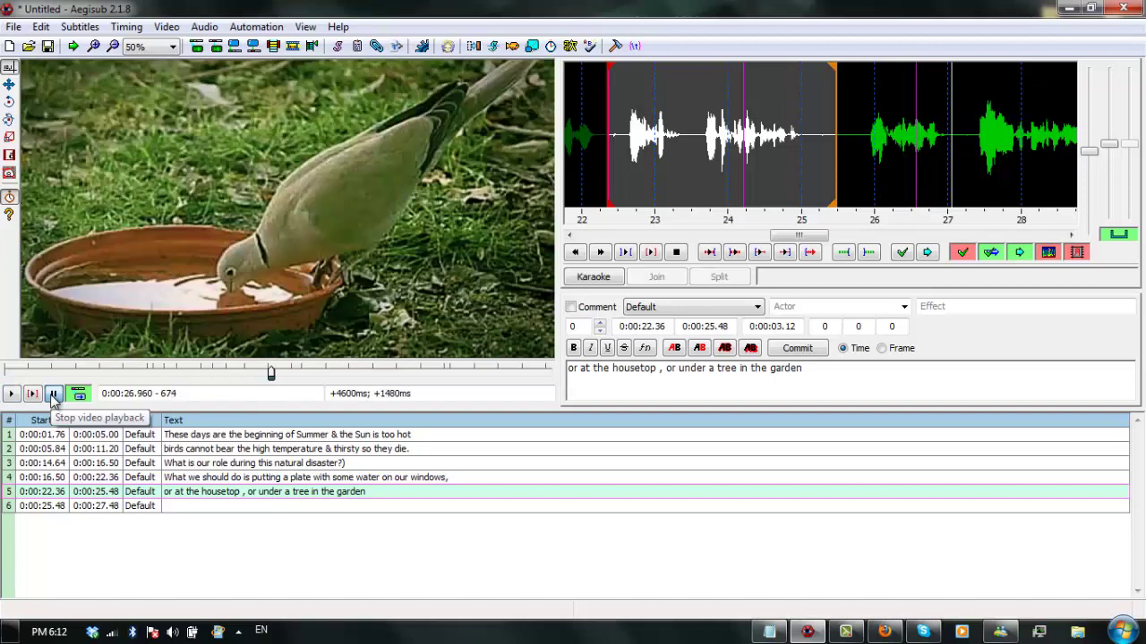
left_click(266, 373)
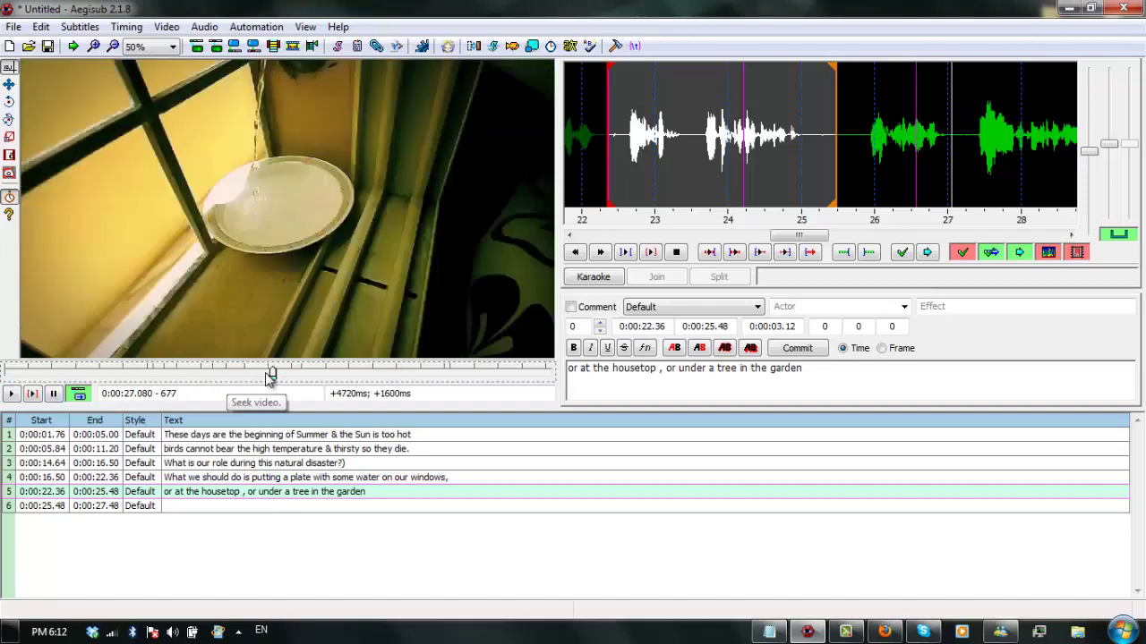
left_click(12, 393)
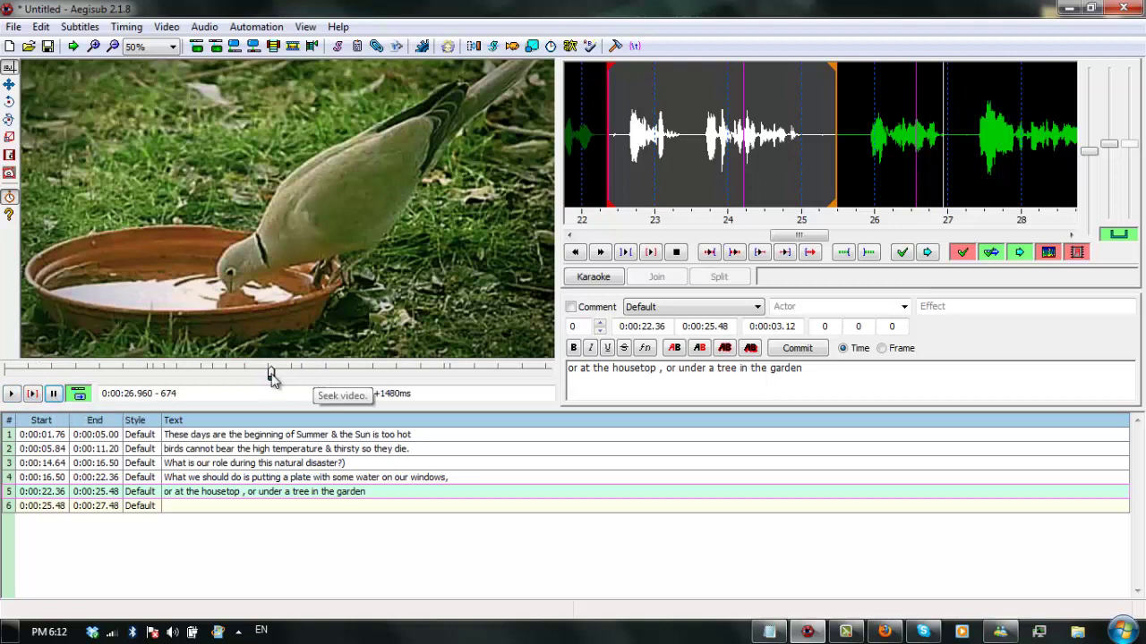
left_click(266, 374)
left_click(259, 374)
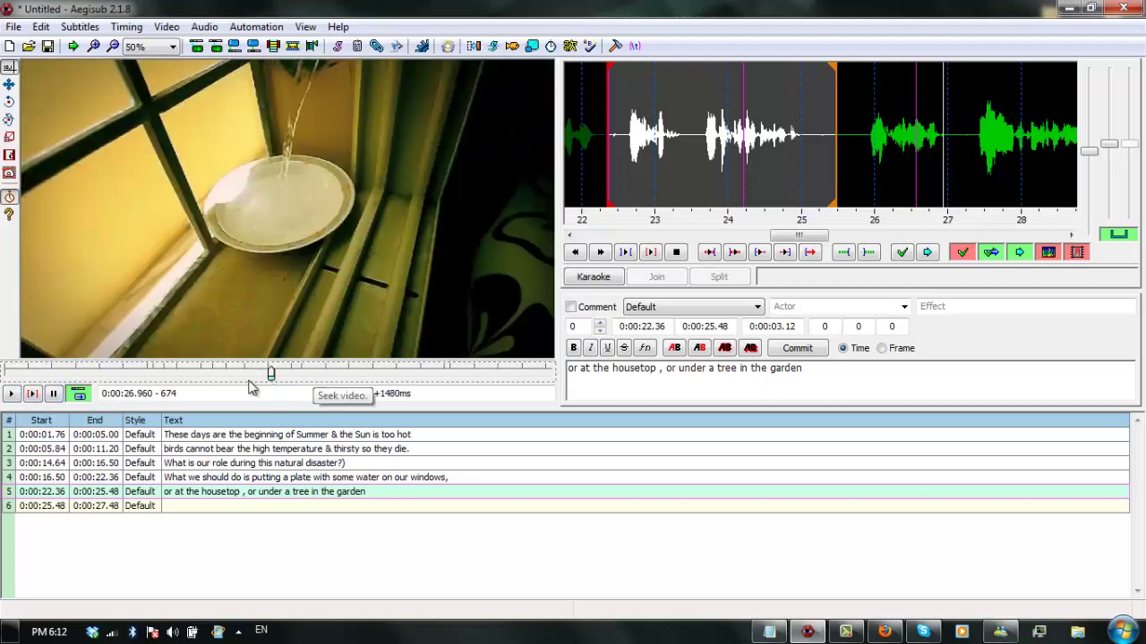
left_click(33, 395)
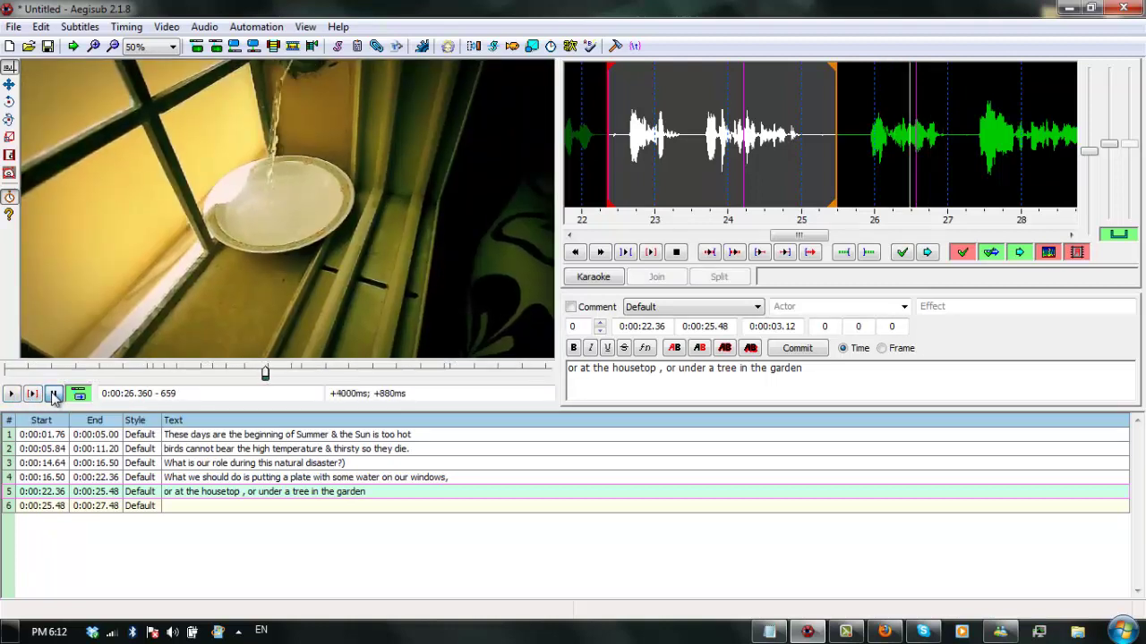
left_click(54, 396)
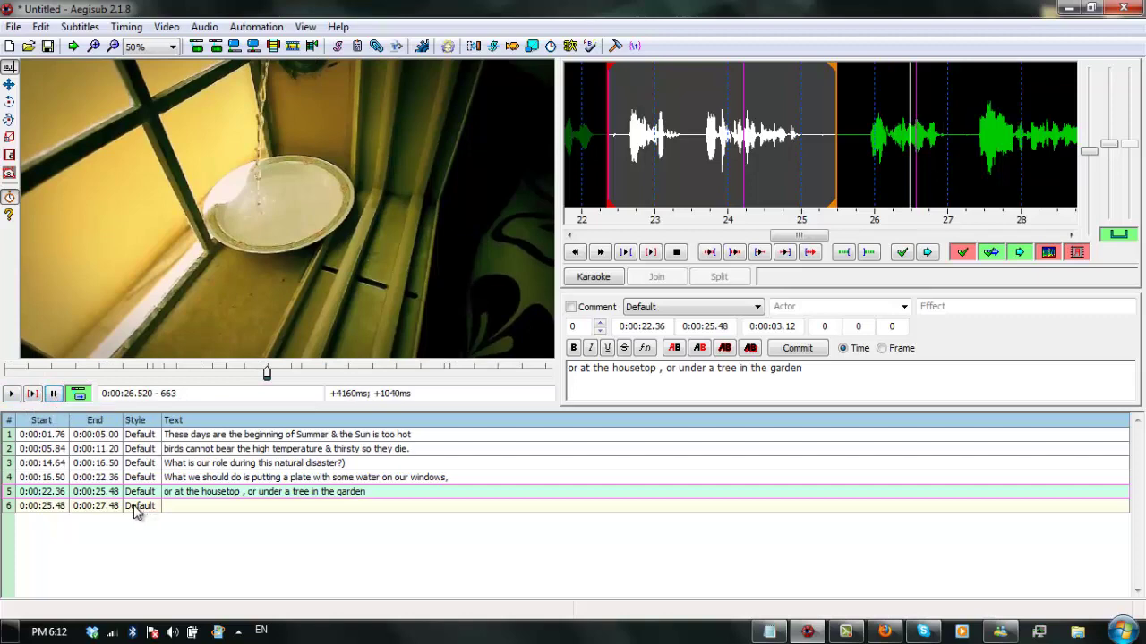
- Copy "thinking about its reward from God" from the Notepad translation and paste it as the sixth subtitle's text in Aegisub
left_click(134, 506)
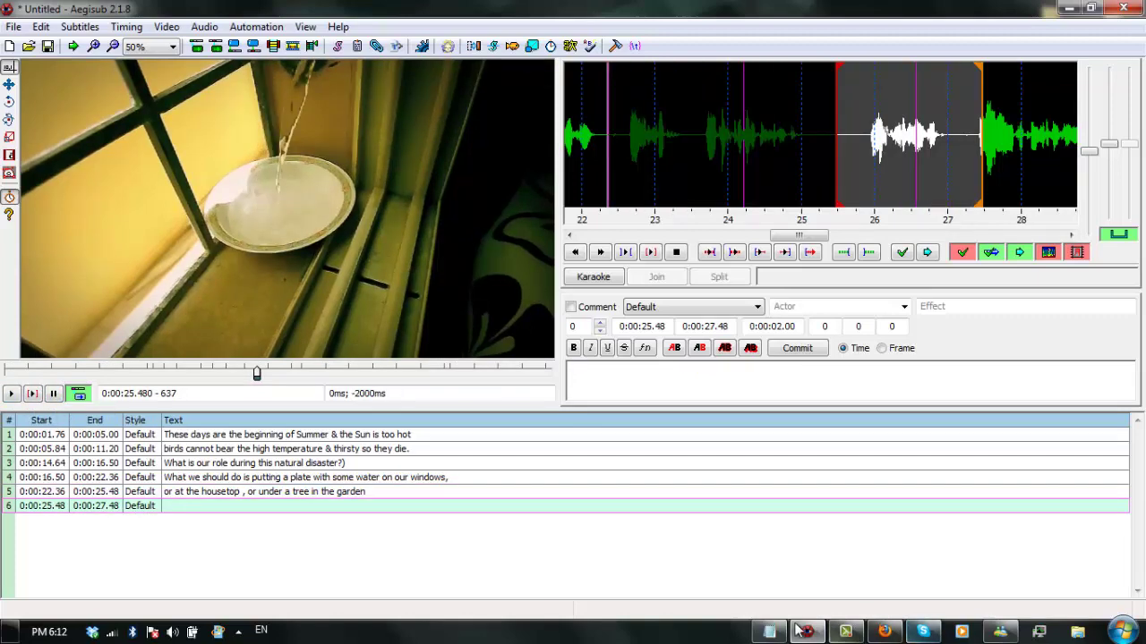
left_click(767, 632)
left_click_drag(791, 500, 1014, 501)
right_click(1014, 499)
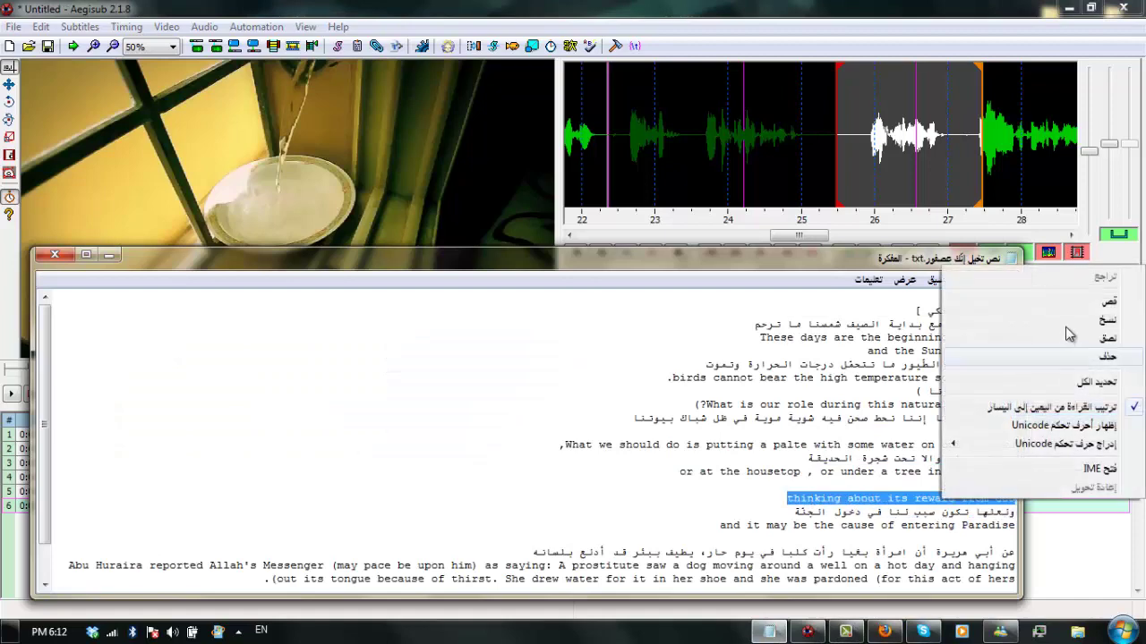
left_click(1074, 319)
left_click(1075, 367)
right_click(1080, 376)
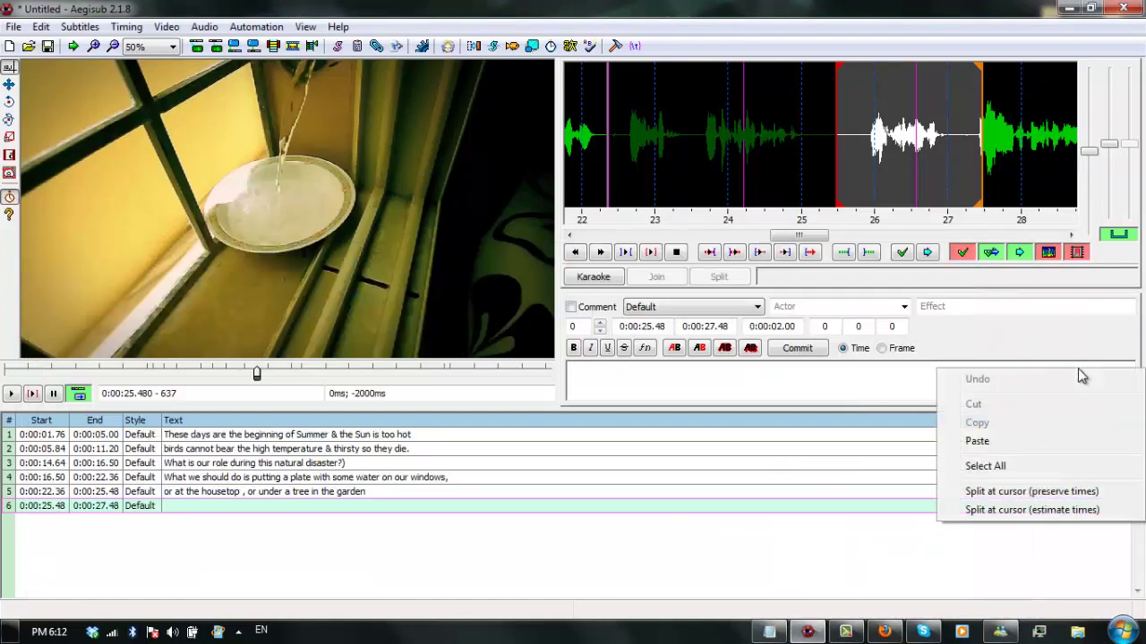
left_click(1084, 440)
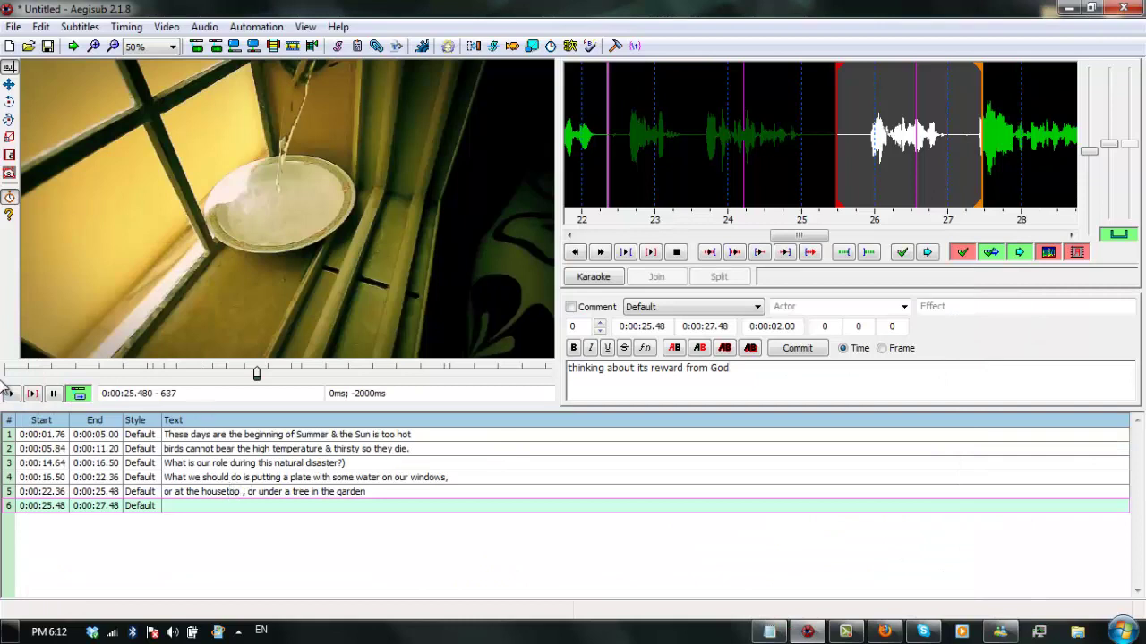
- Play the video from the sixth subtitle's start and replay the fifth subtitle to compare their timing with the speech
left_click(31, 393)
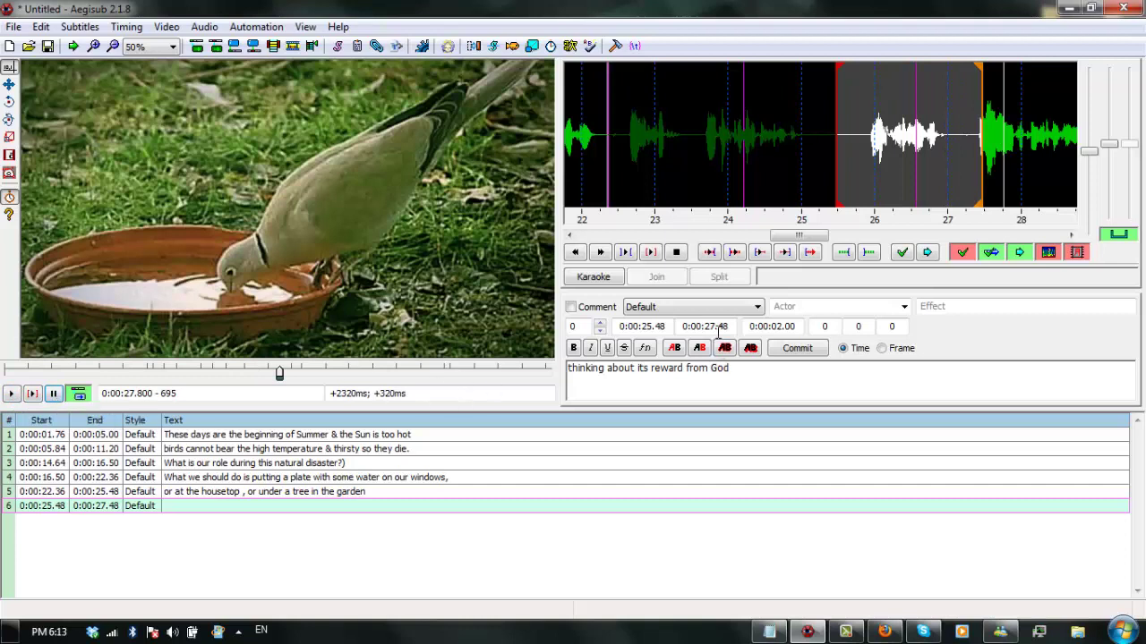
left_click(137, 395)
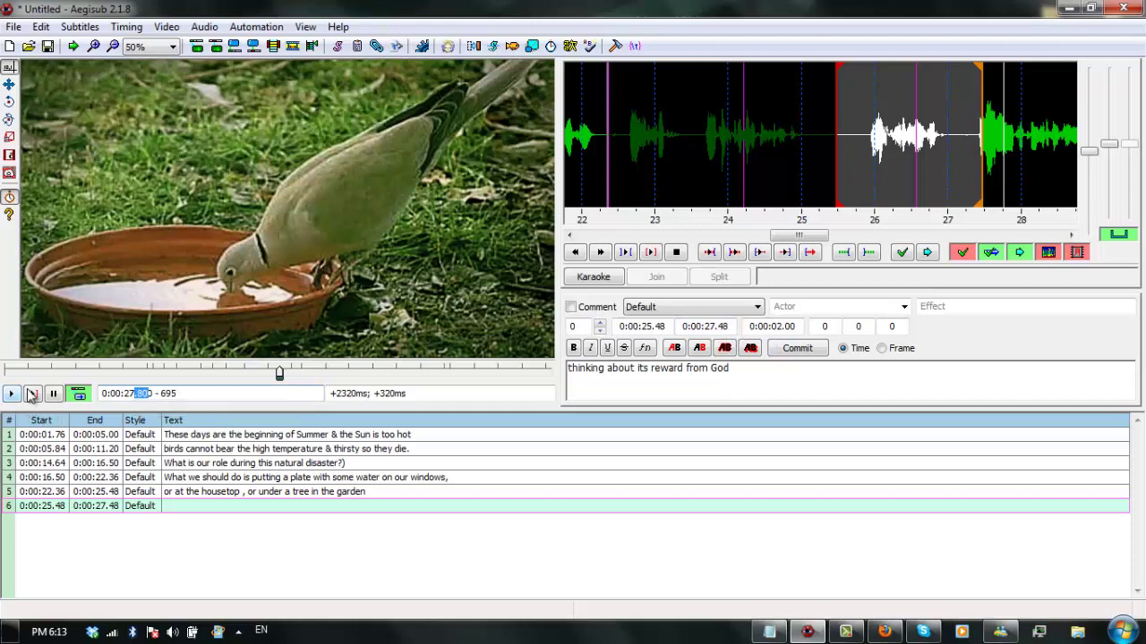
left_click(583, 507)
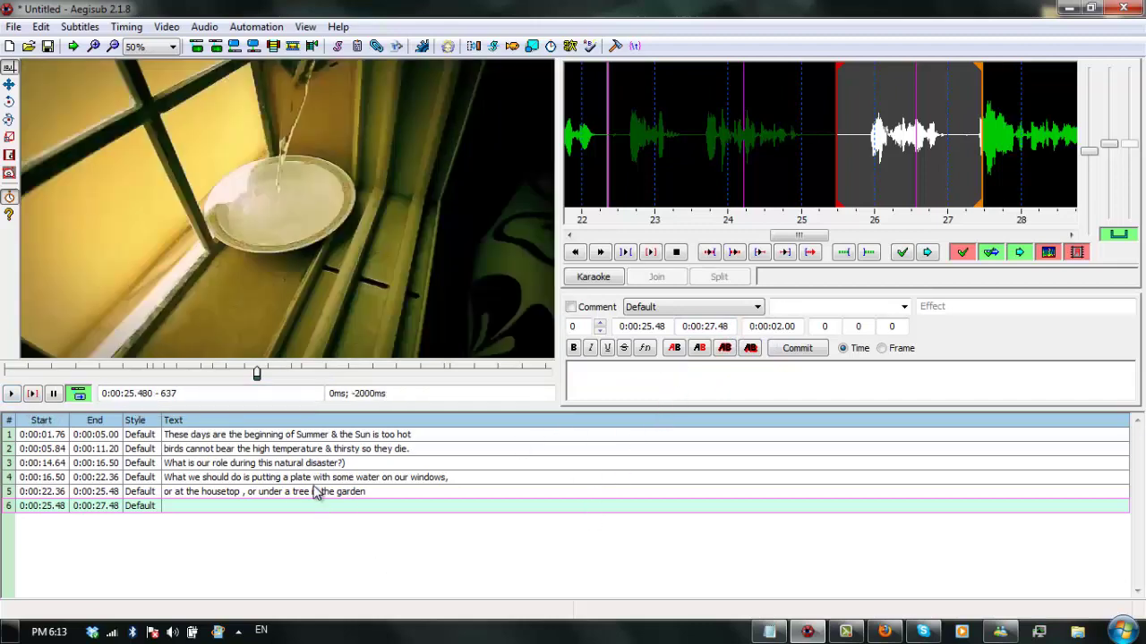
left_click(316, 494)
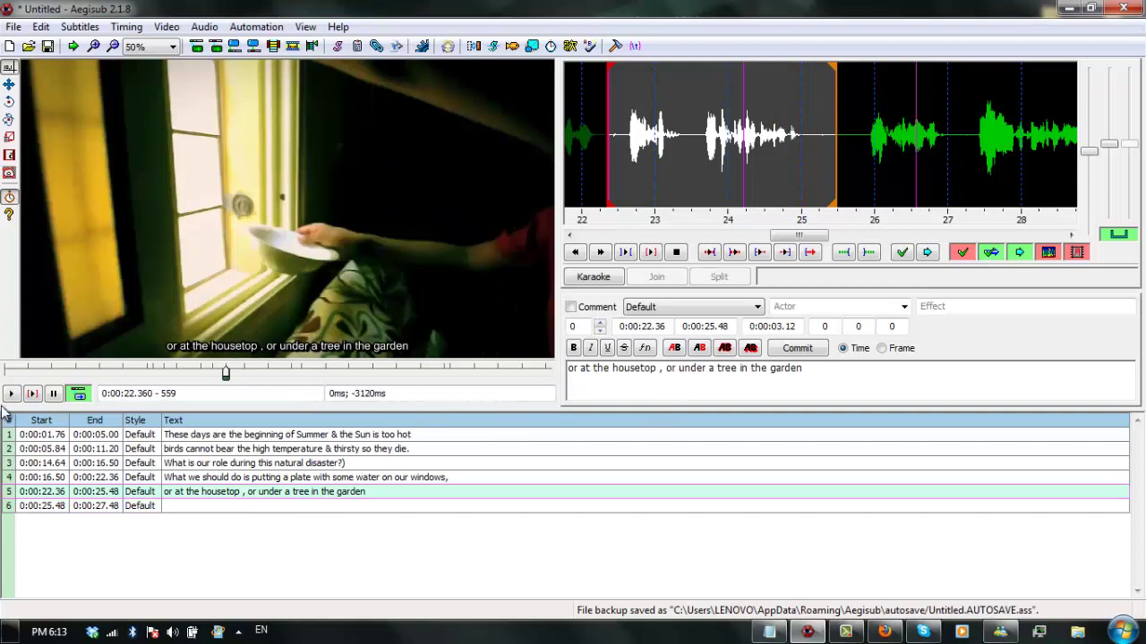
left_click(18, 396)
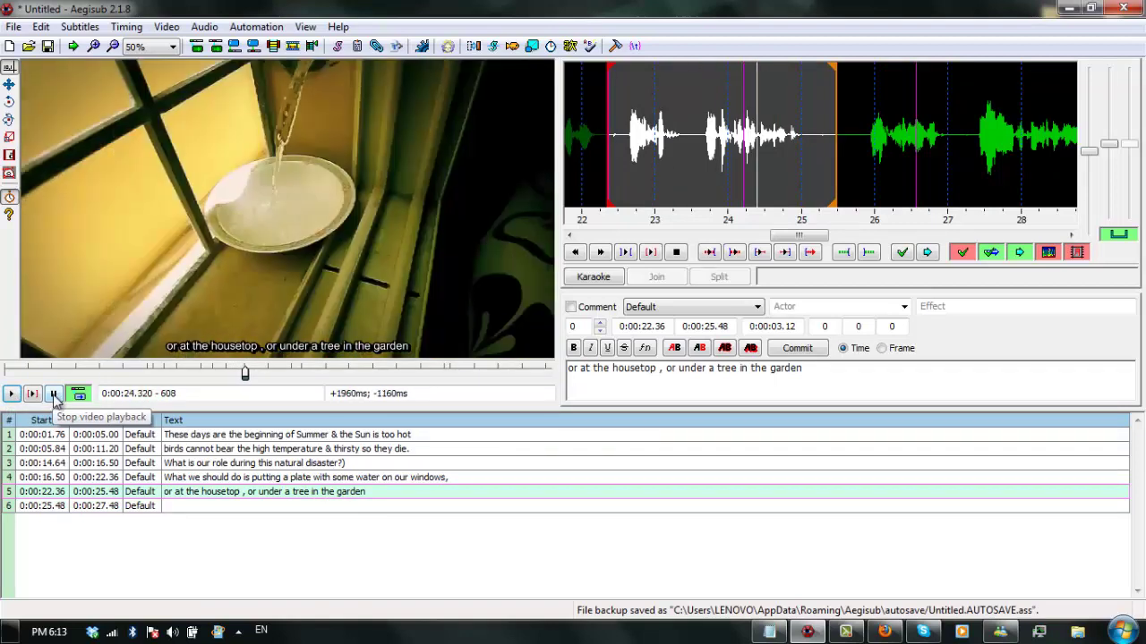
left_click(54, 399)
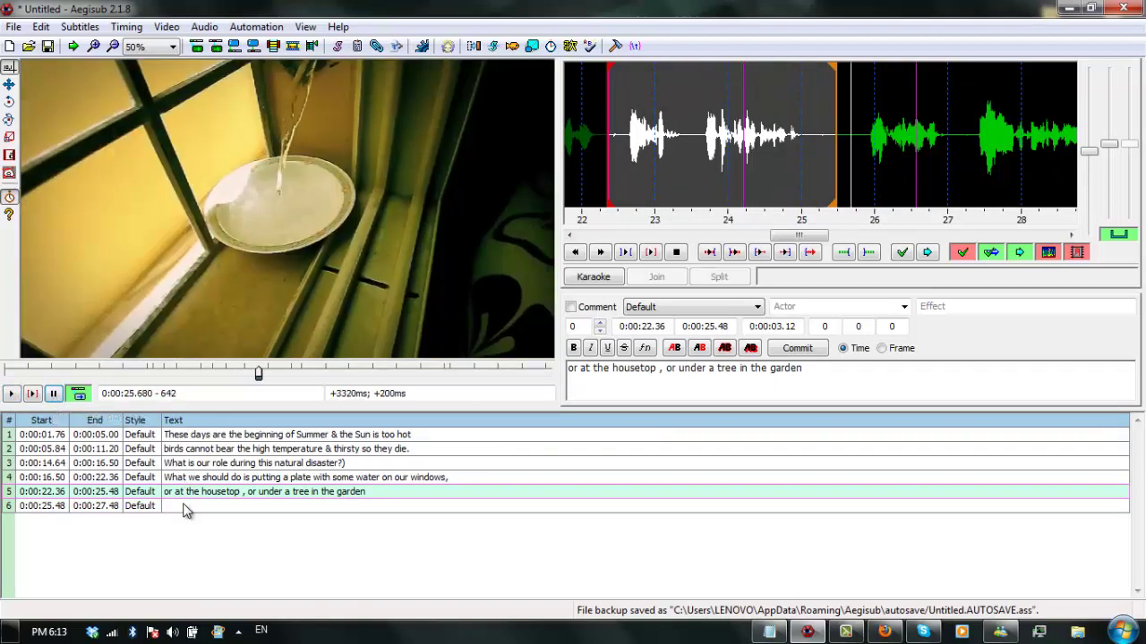
- Paste "thinking about its reward from God" into the empty sixth subtitle, commit it and replay it from its start
right_click(650, 378)
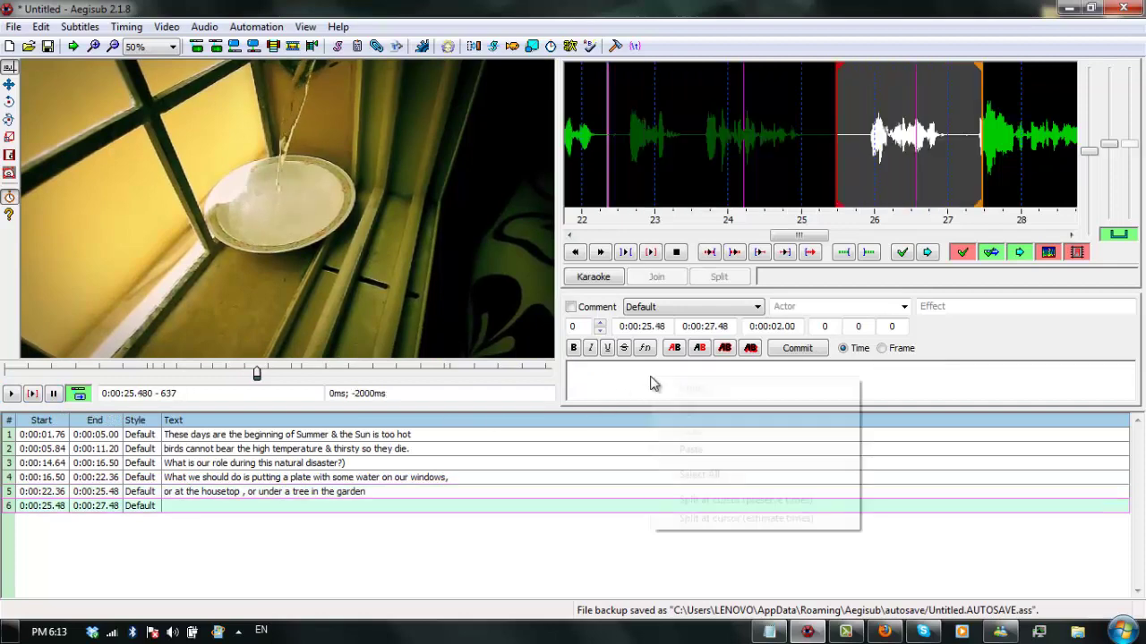
left_click(691, 449)
left_click(792, 349)
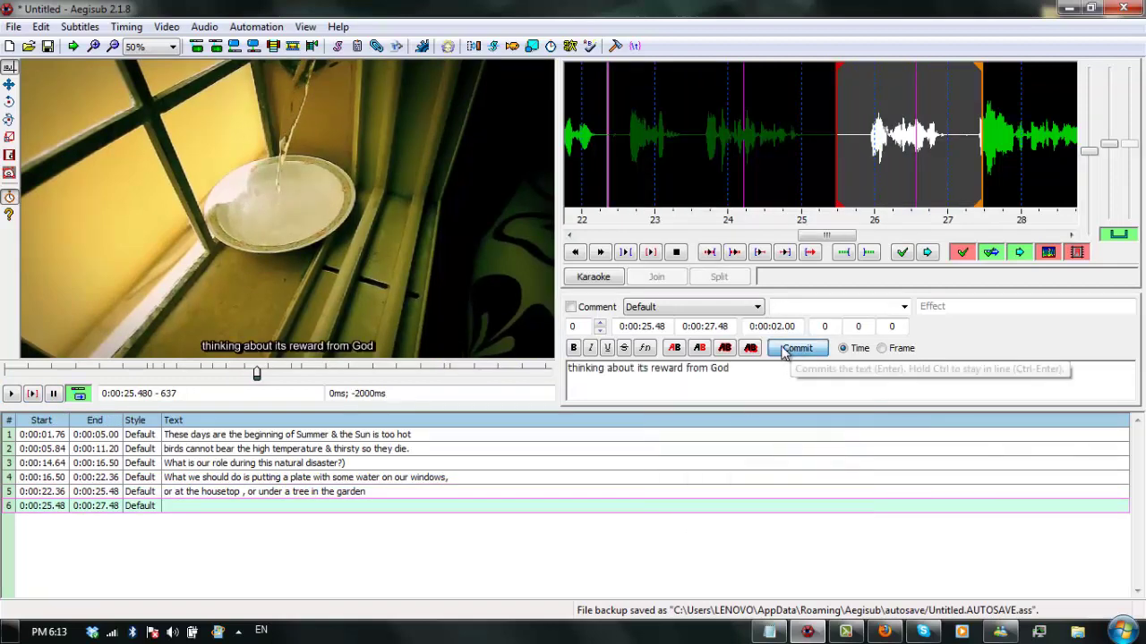
left_click(269, 507)
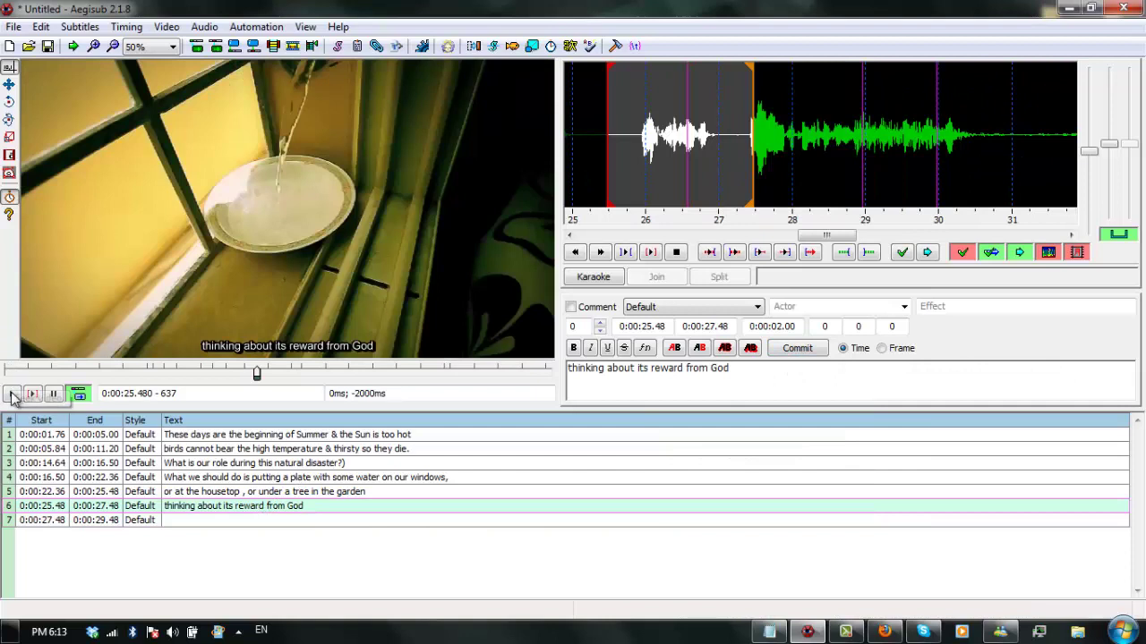
left_click(32, 394)
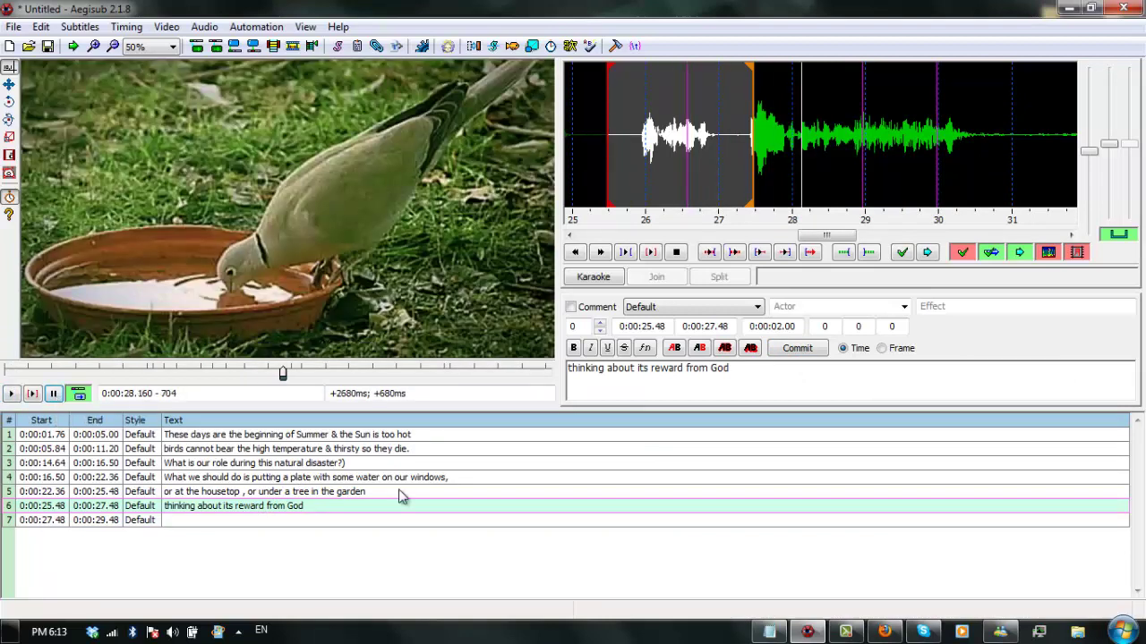
- Copy "and it may be the cause of entering Paradise" from the Notepad translation and paste it as the seventh subtitle's text in Aegisub
left_click(659, 522)
left_click(769, 632)
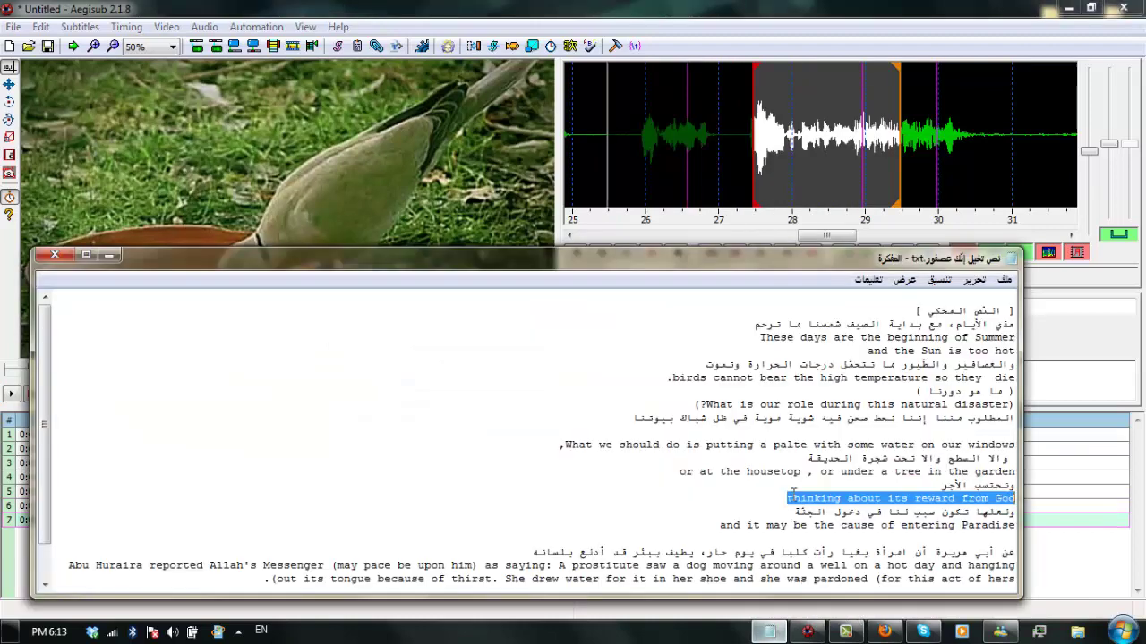
left_click_drag(723, 527, 1017, 527)
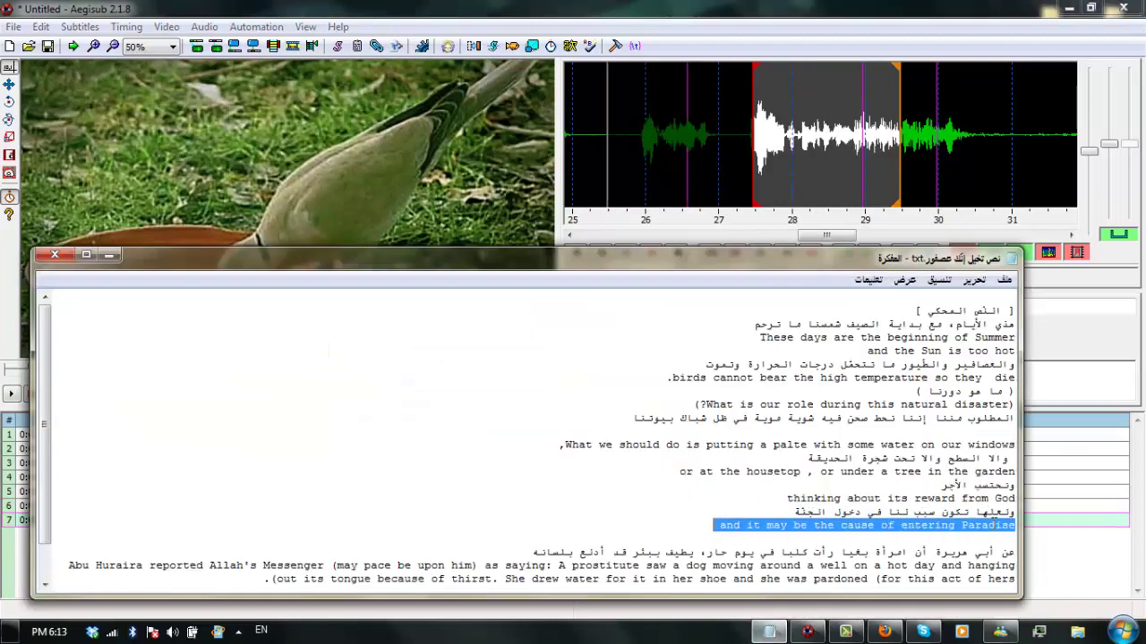
right_click(1004, 528)
left_click(1064, 349)
left_click(1076, 396)
right_click(1077, 397)
left_click(1074, 460)
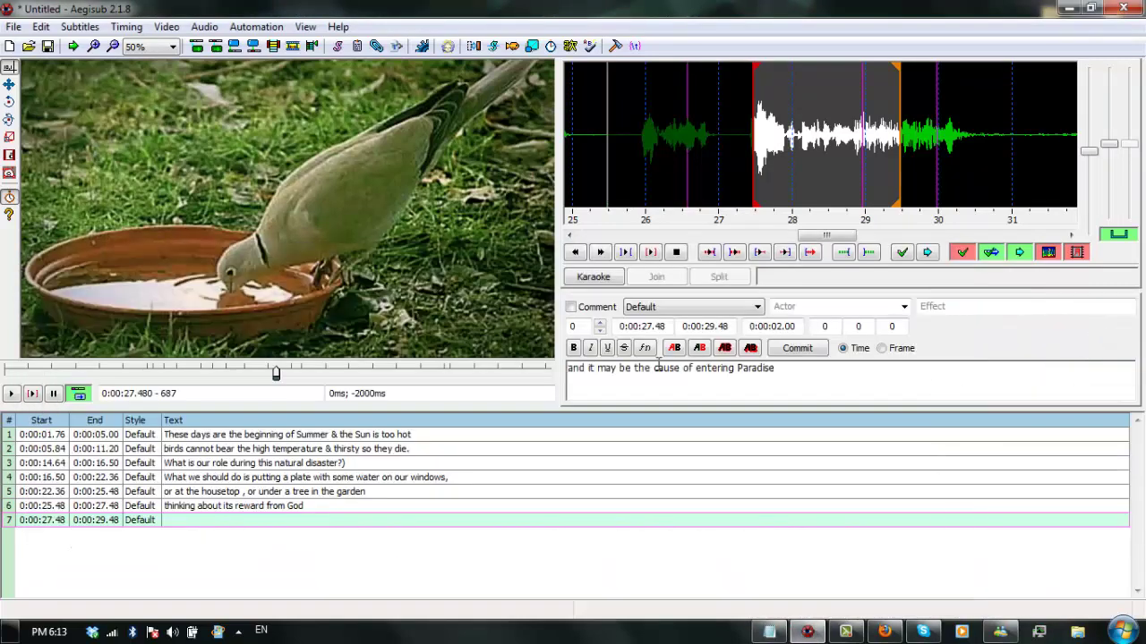
- Play the video to the end of the spoken line, set the seventh subtitle's end time to 0:00:30.80 and commit it
left_click(13, 395)
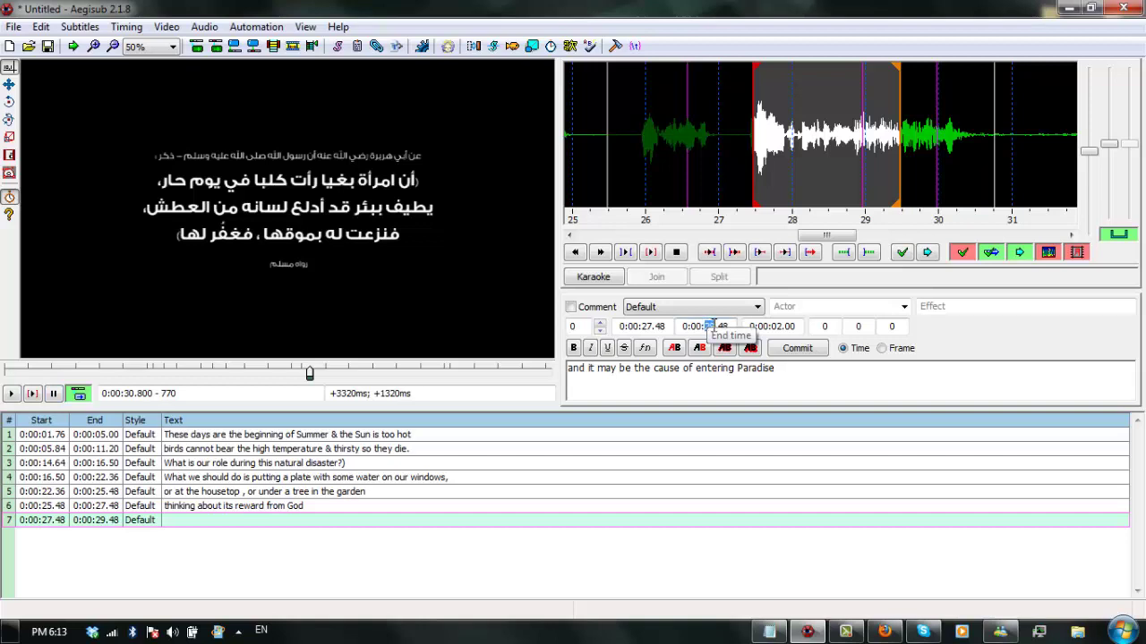
double_click(712, 328)
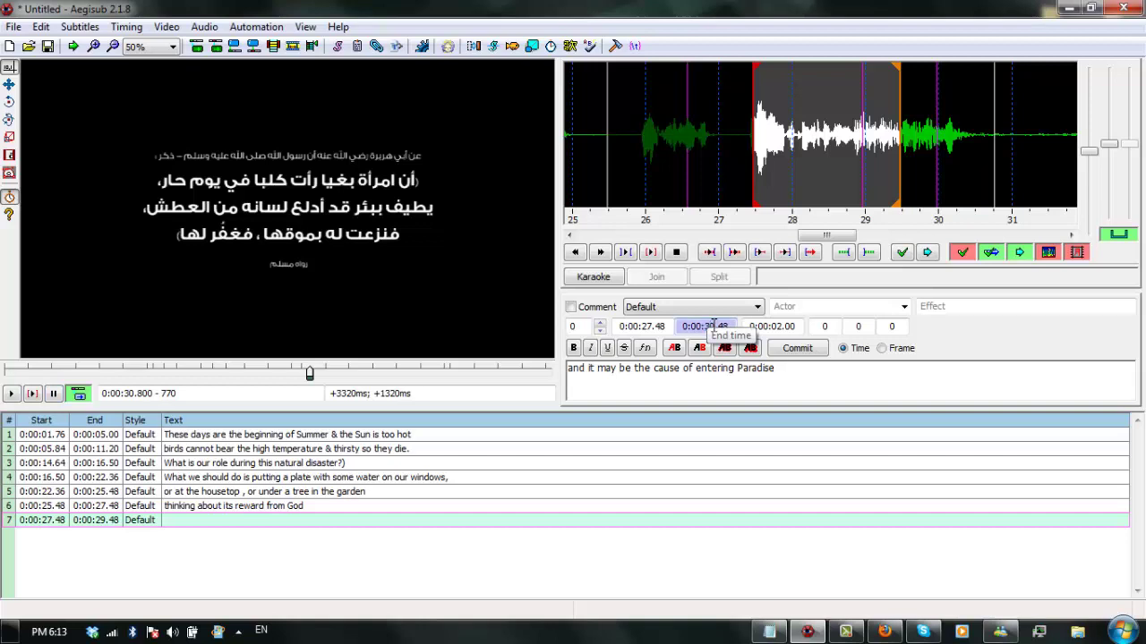
double_click(724, 327)
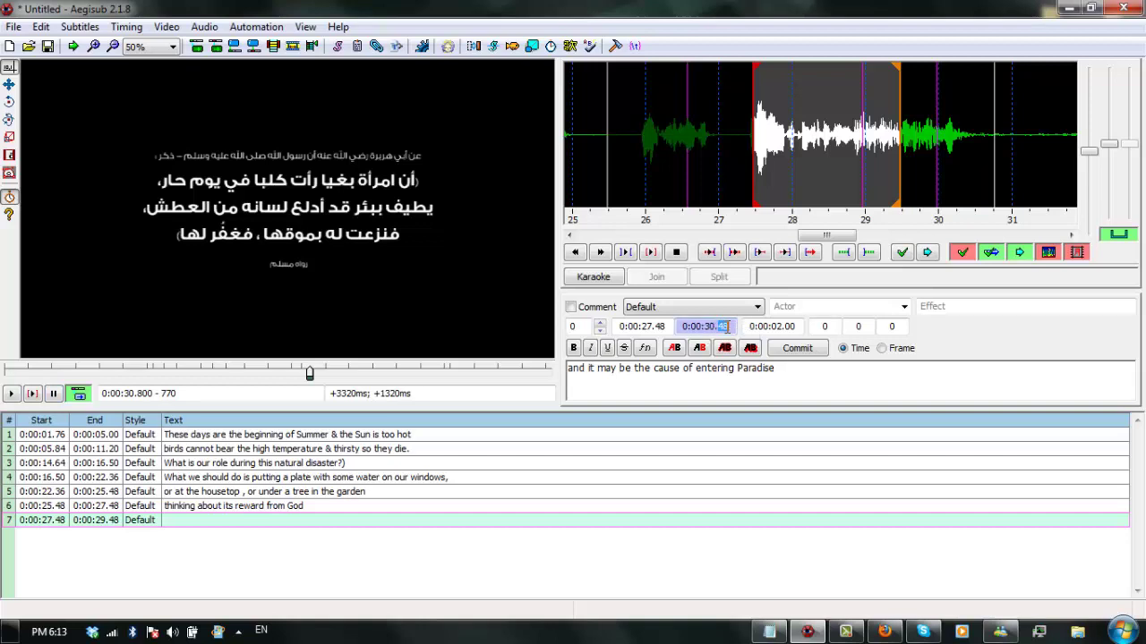
left_click(795, 350)
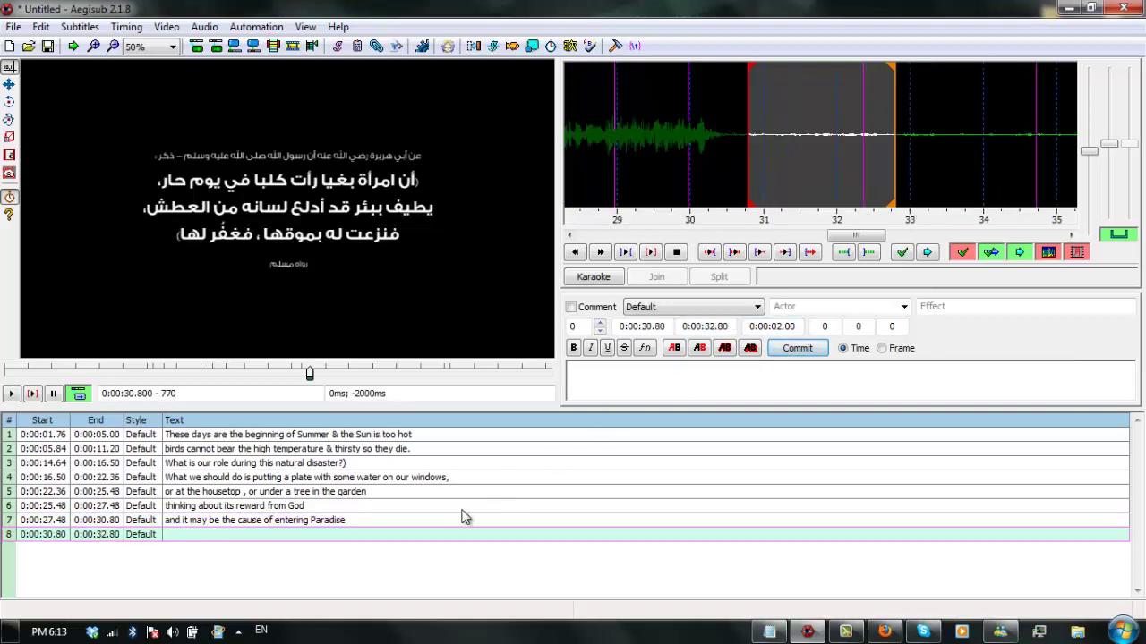
- Play the video past the seventh subtitle to review the Arabic hadith screen, and return to the seventh subtitle's start
left_click(12, 395)
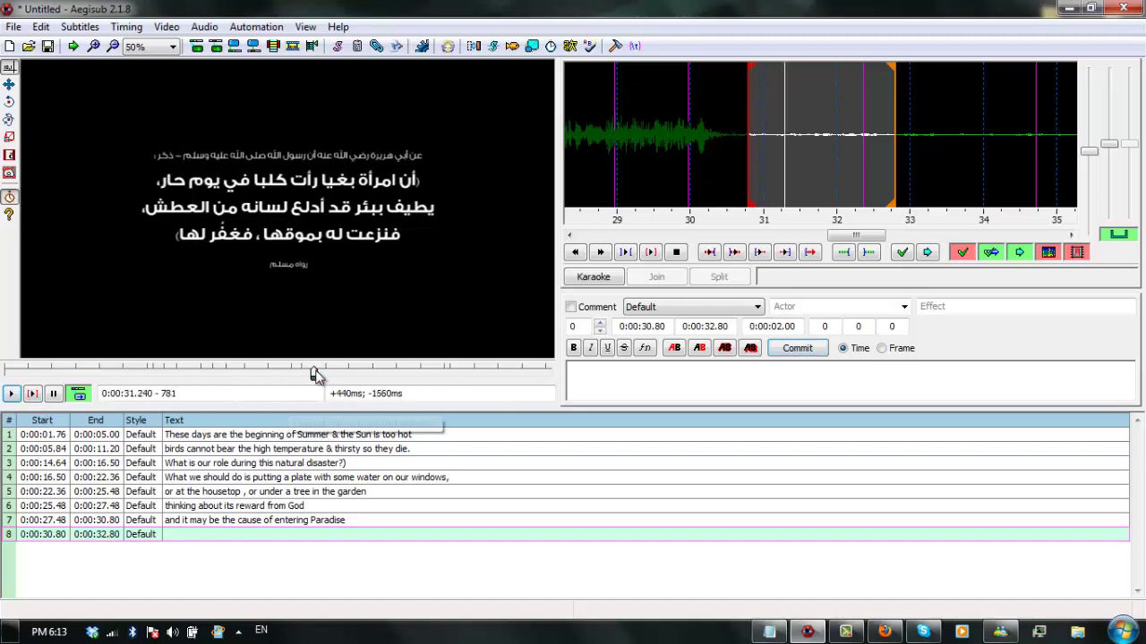
left_click(255, 378)
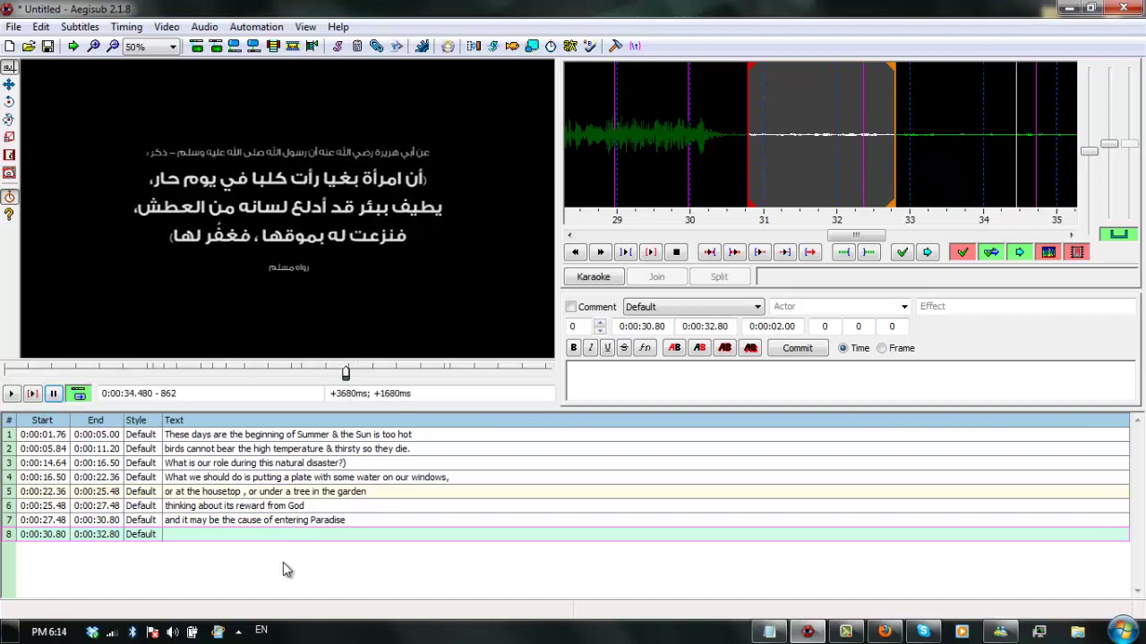
left_click(218, 523)
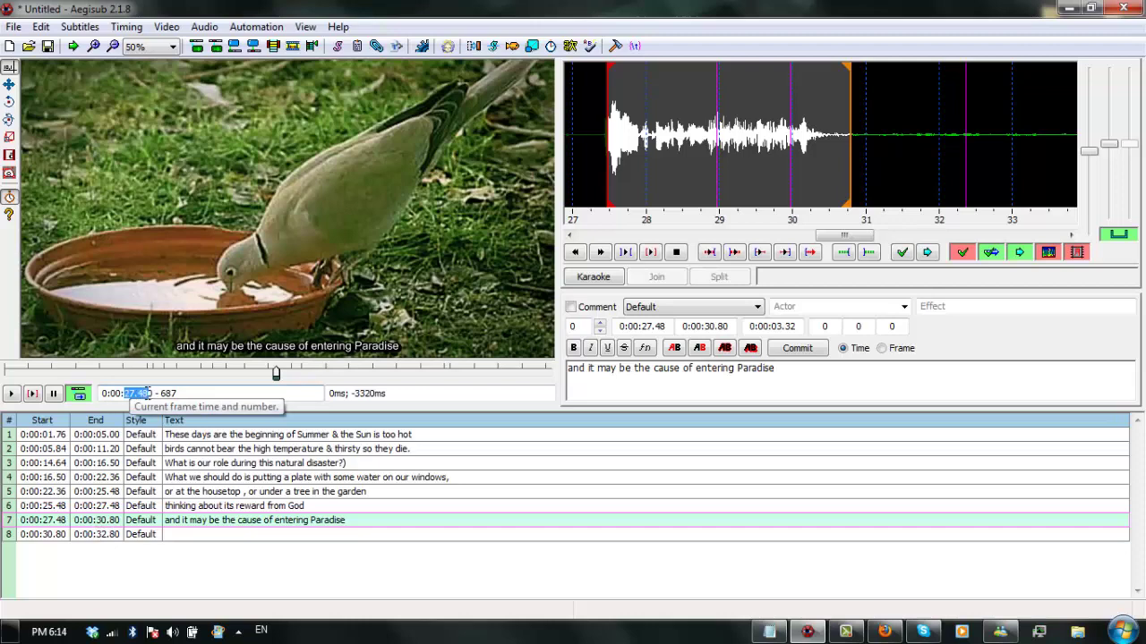
- Copy the two-line English hadith translation beginning "Abu Huraira reported" from the Notepad file
left_click(132, 537)
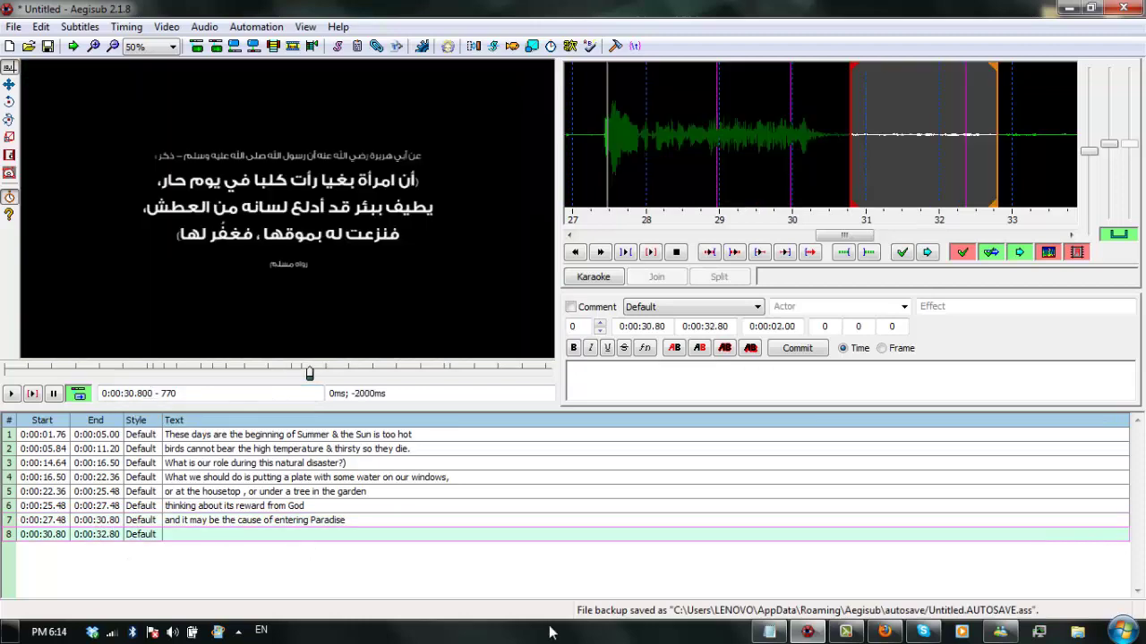
left_click(768, 632)
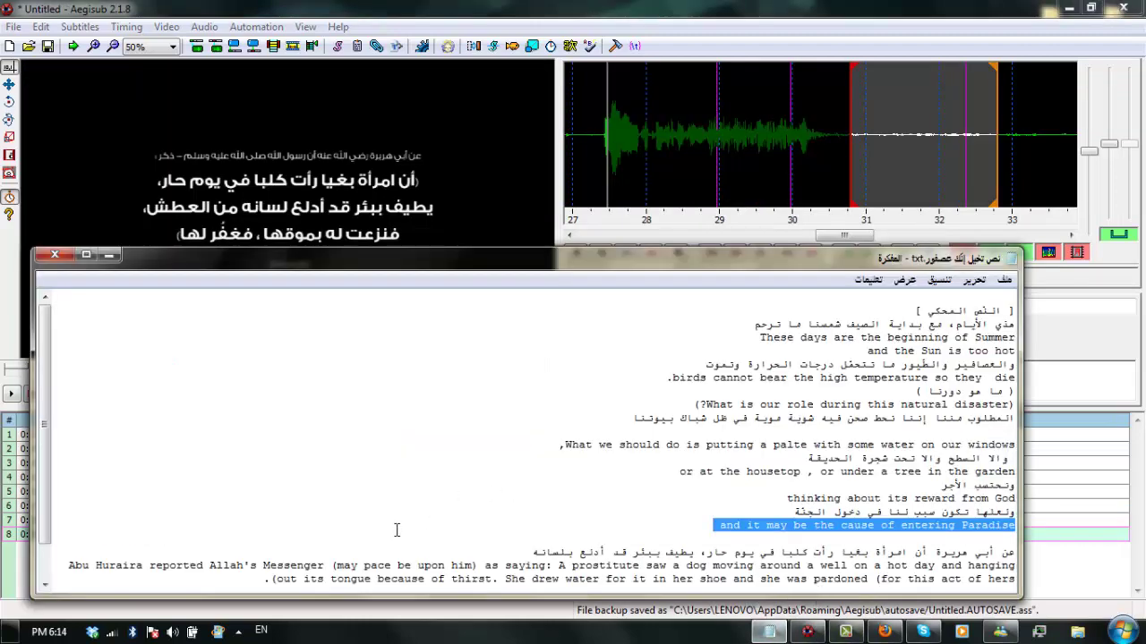
left_click_drag(54, 567, 139, 580)
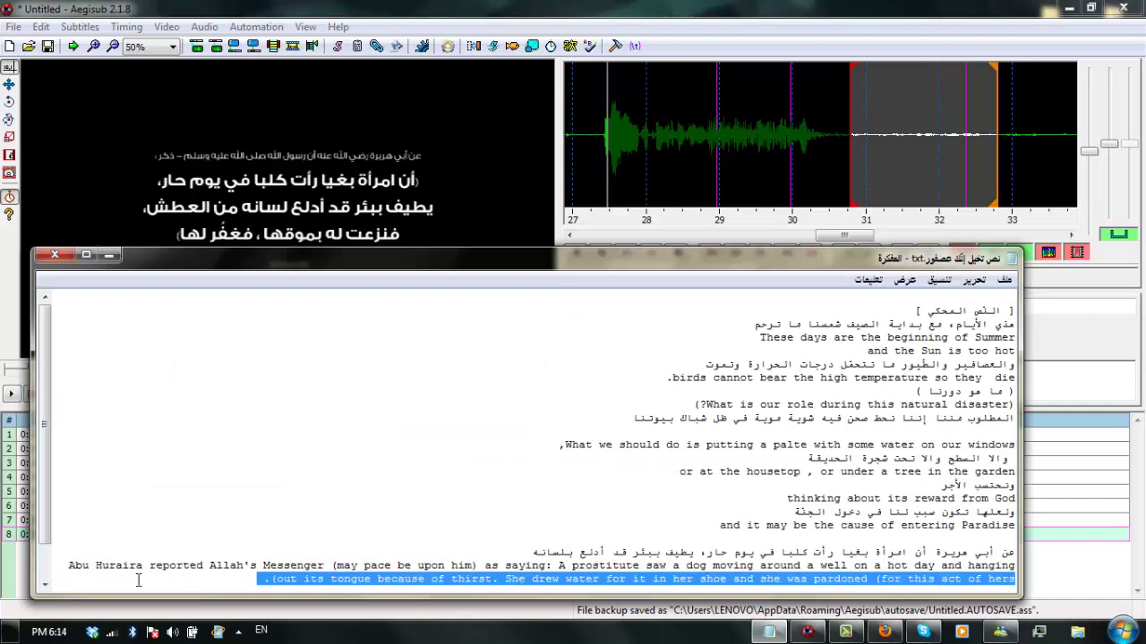
left_click_drag(76, 563, 117, 582)
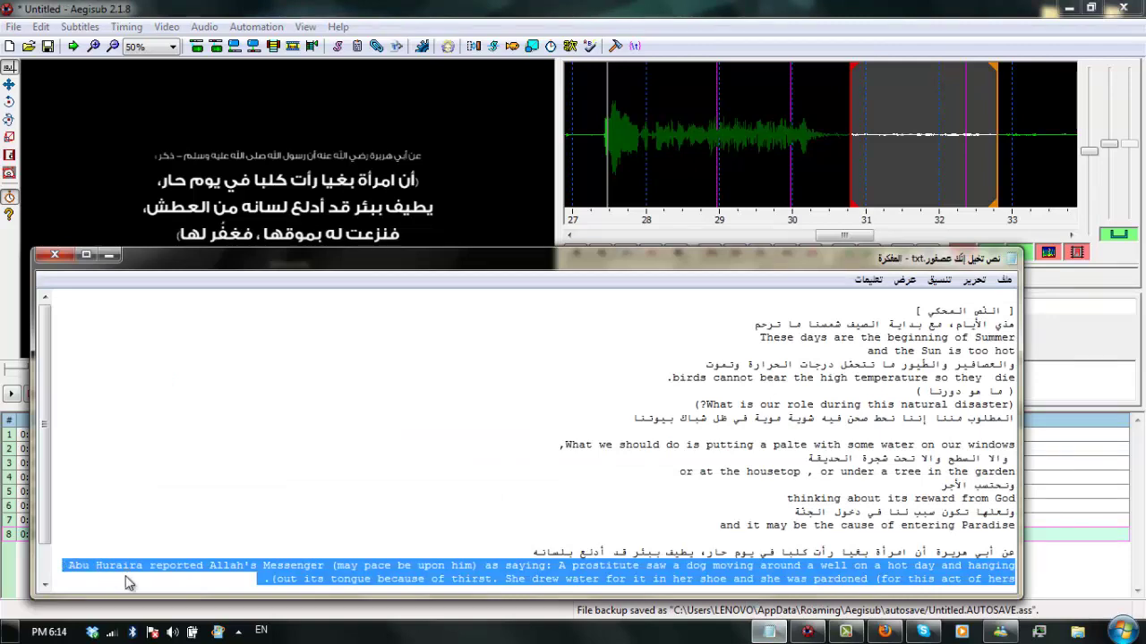
right_click(126, 582)
left_click(256, 396)
- Paste the copied hadith translation into the empty eighth subtitle in Aegisub and commit it
left_click(452, 3)
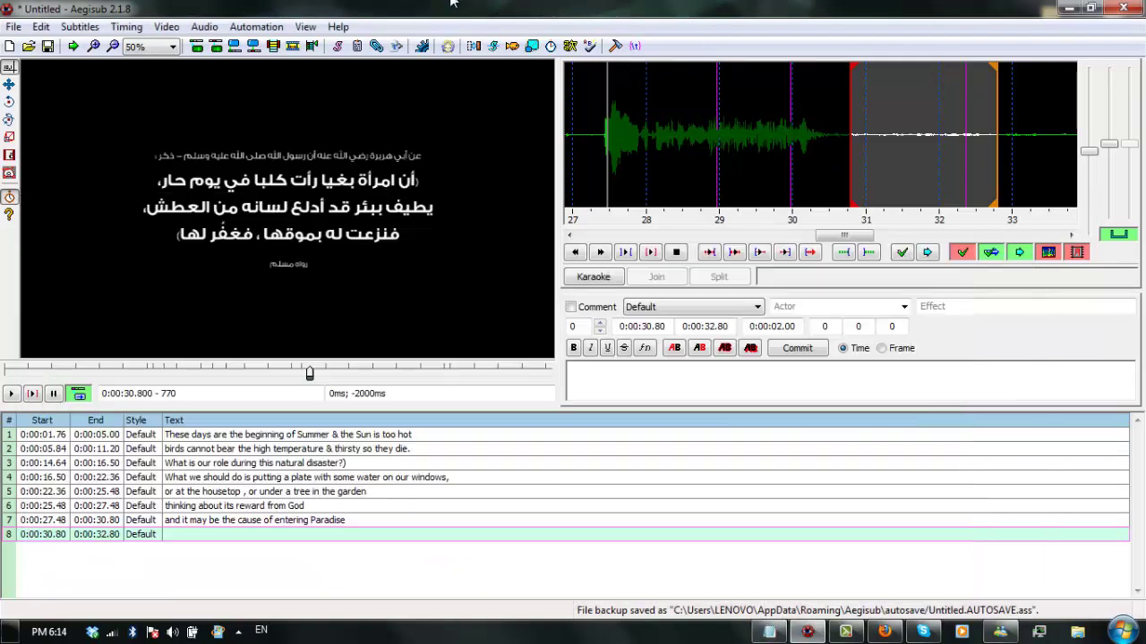
right_click(736, 369)
left_click(775, 443)
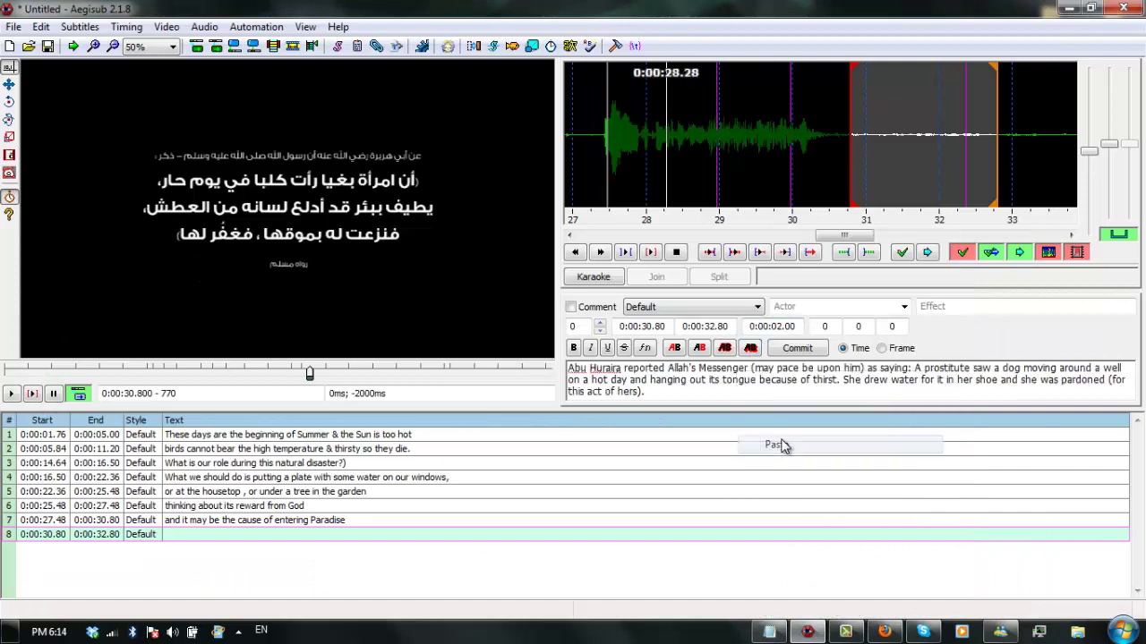
left_click(797, 348)
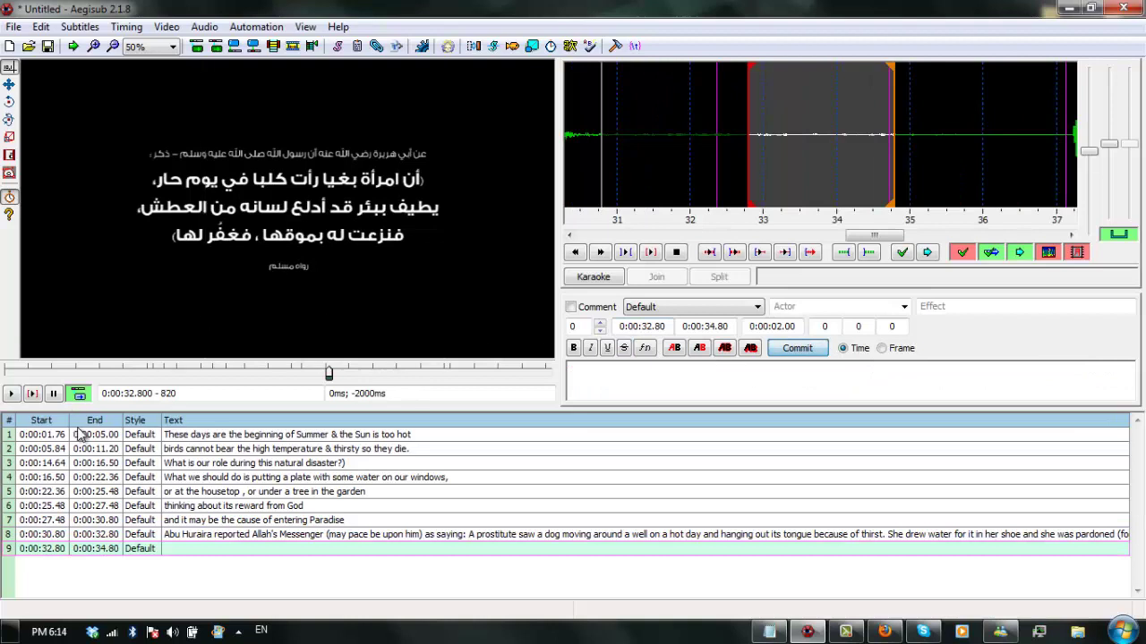
- Play the video from the eighth subtitle's start to find the time at which the hadith screen ends
left_click(179, 535)
left_click(13, 395)
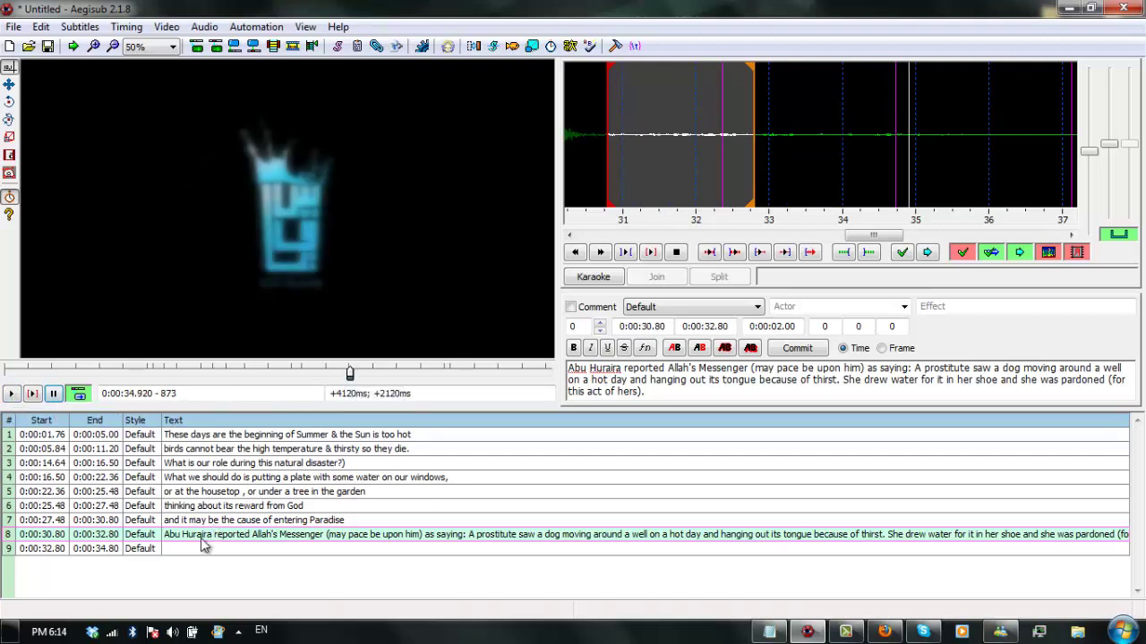
left_click(351, 374)
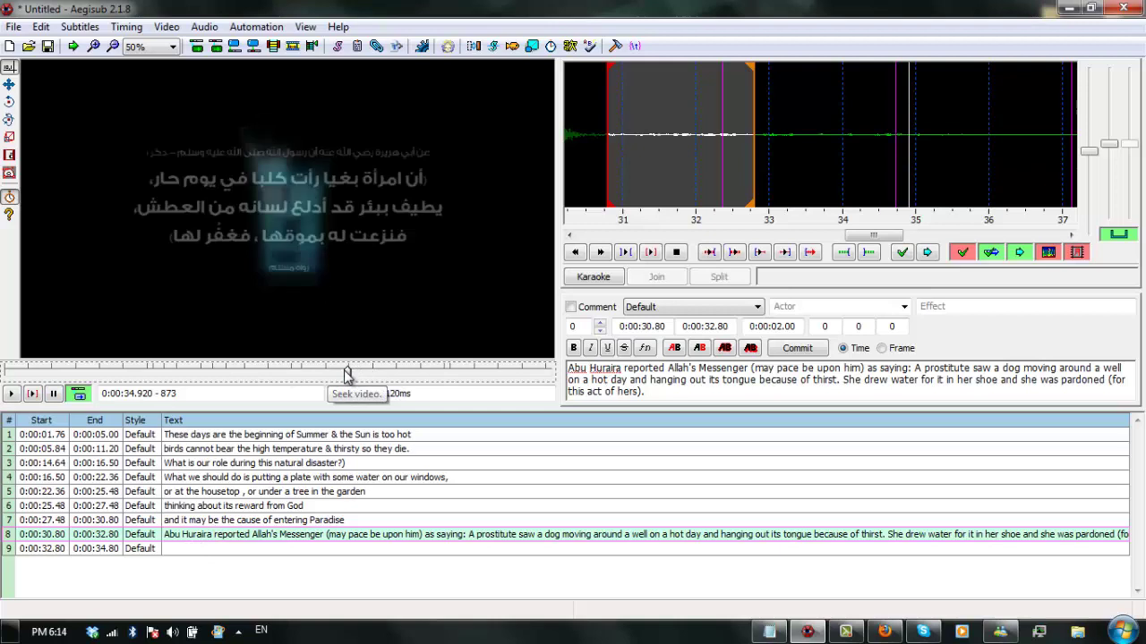
left_click(13, 396)
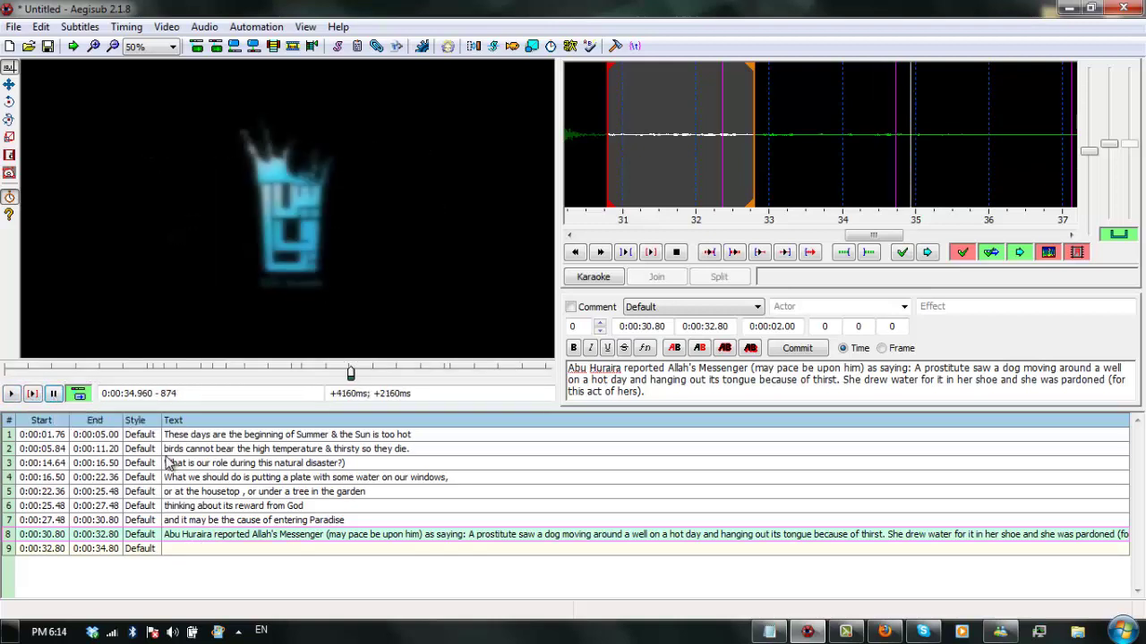
left_click_drag(154, 395, 135, 395)
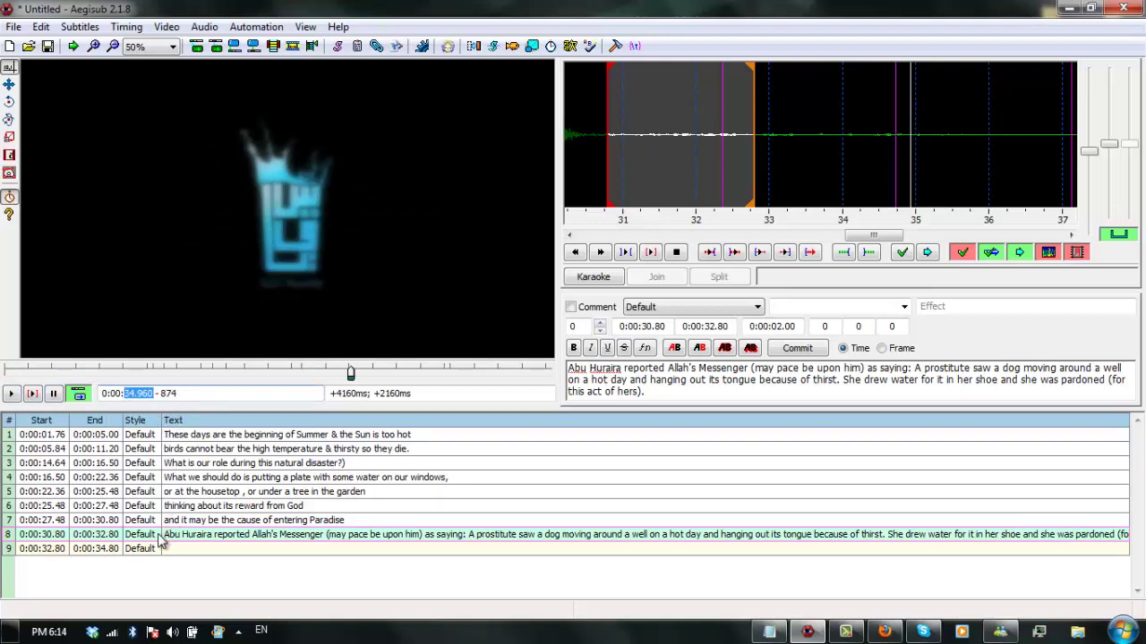
- Set the eighth subtitle's end time to 0:00:34.80 and commit it
left_click(166, 536)
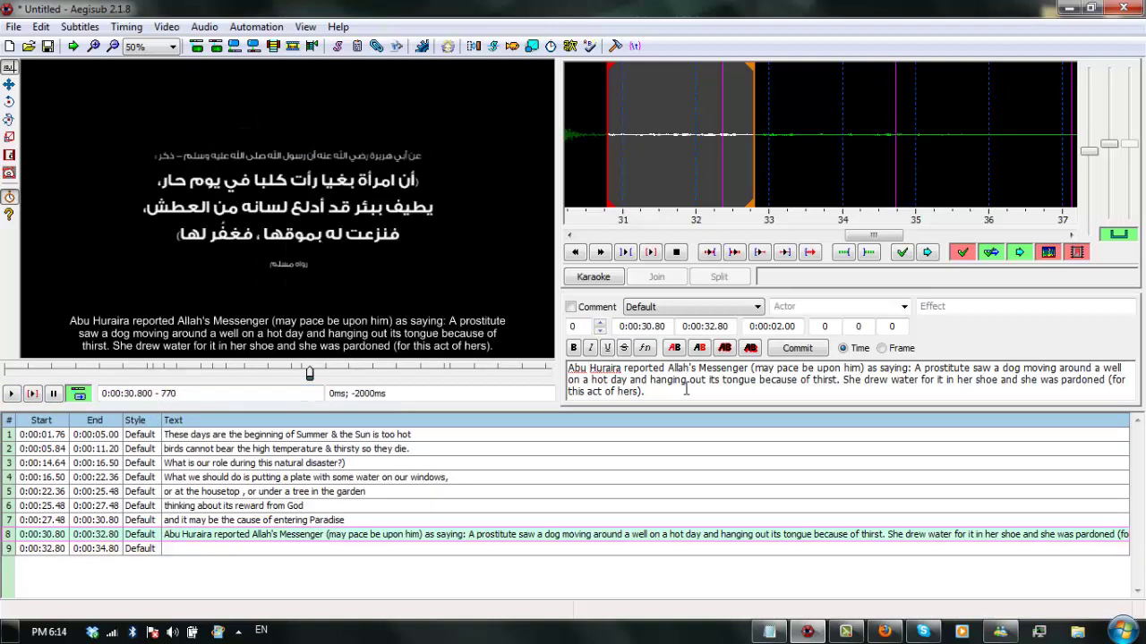
left_click_drag(706, 327, 714, 326)
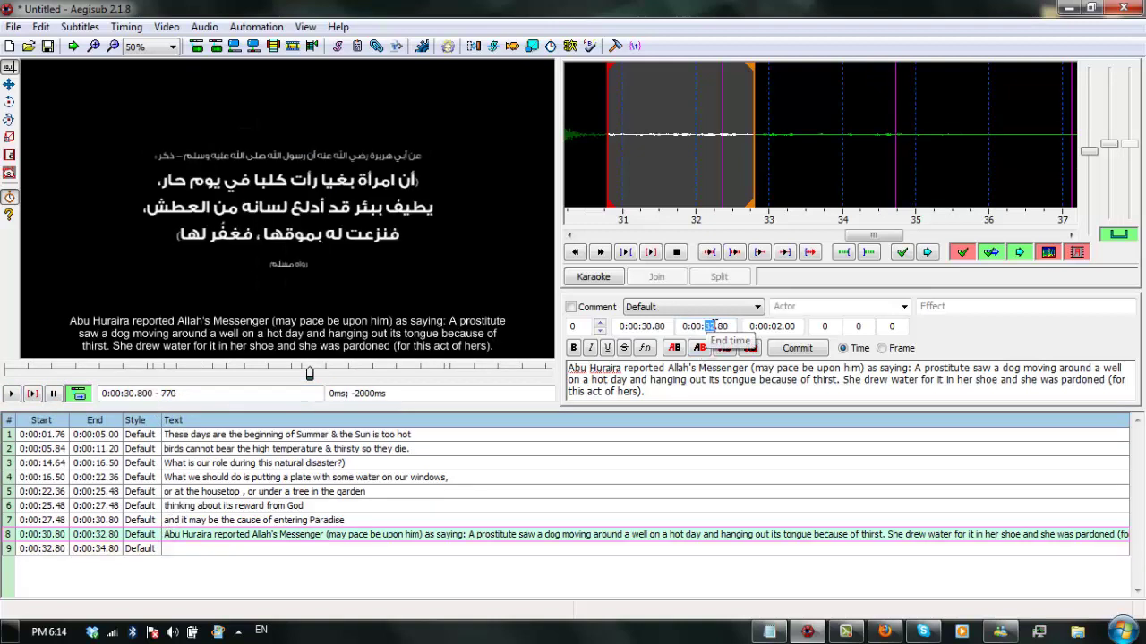
double_click(712, 327)
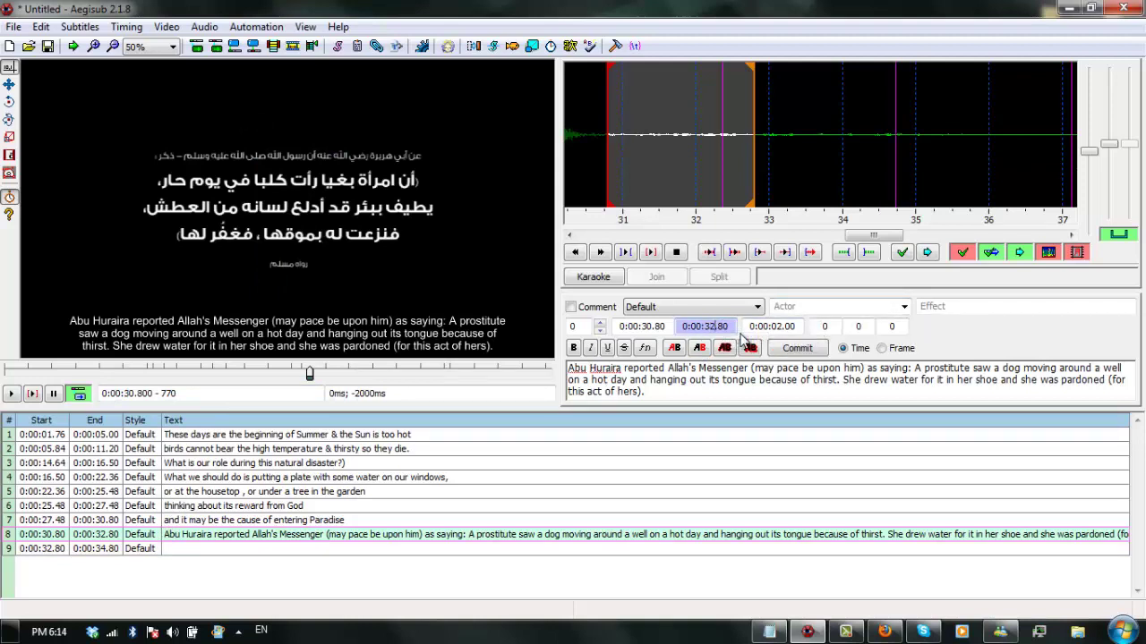
left_click(11, 394)
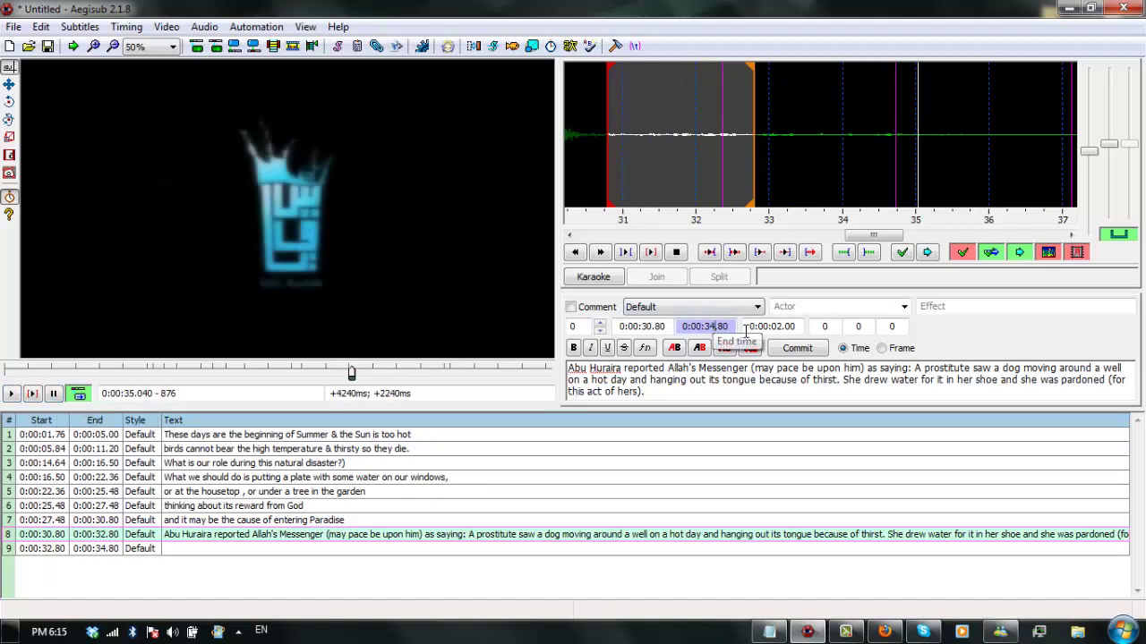
left_click(796, 348)
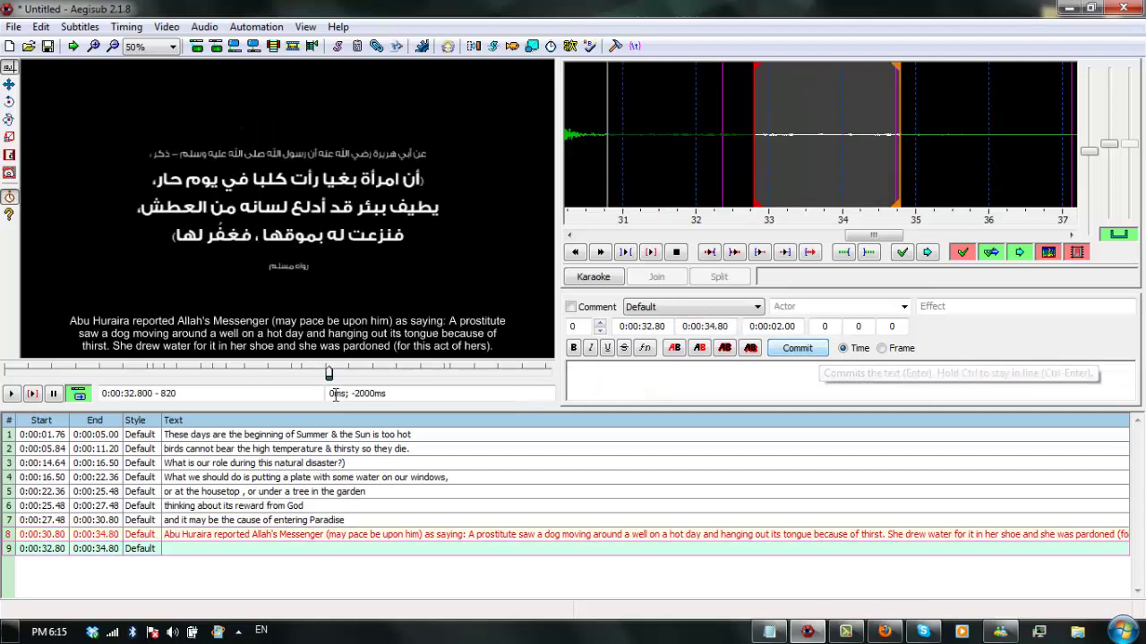
- Replay the eighth subtitle from its start into the logo screen to check its timing
key("Up")
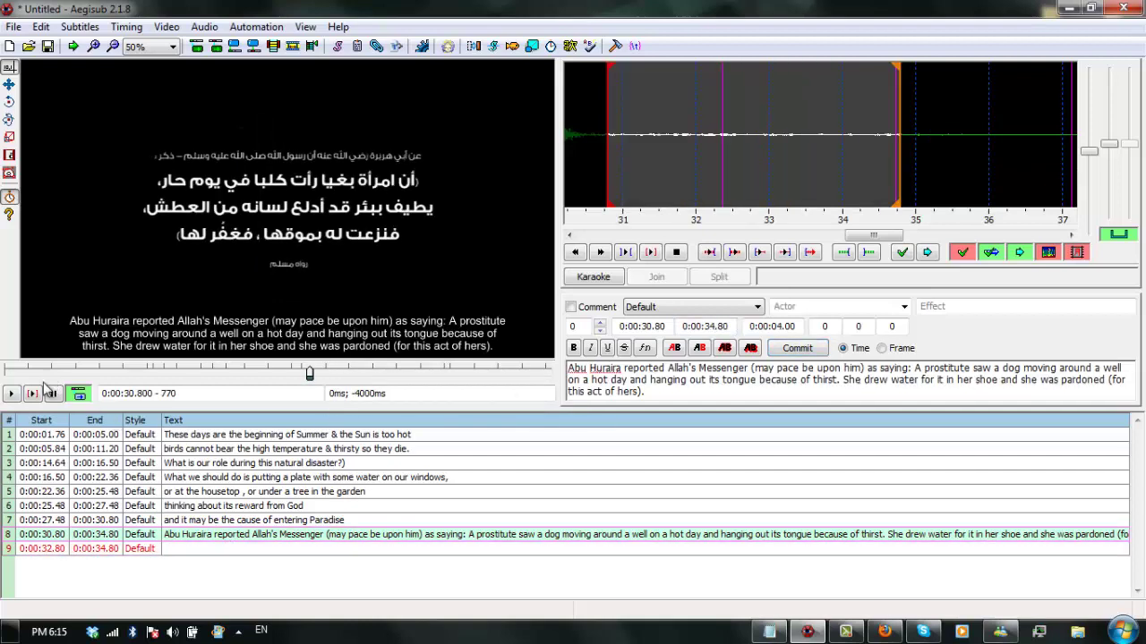
left_click(12, 396)
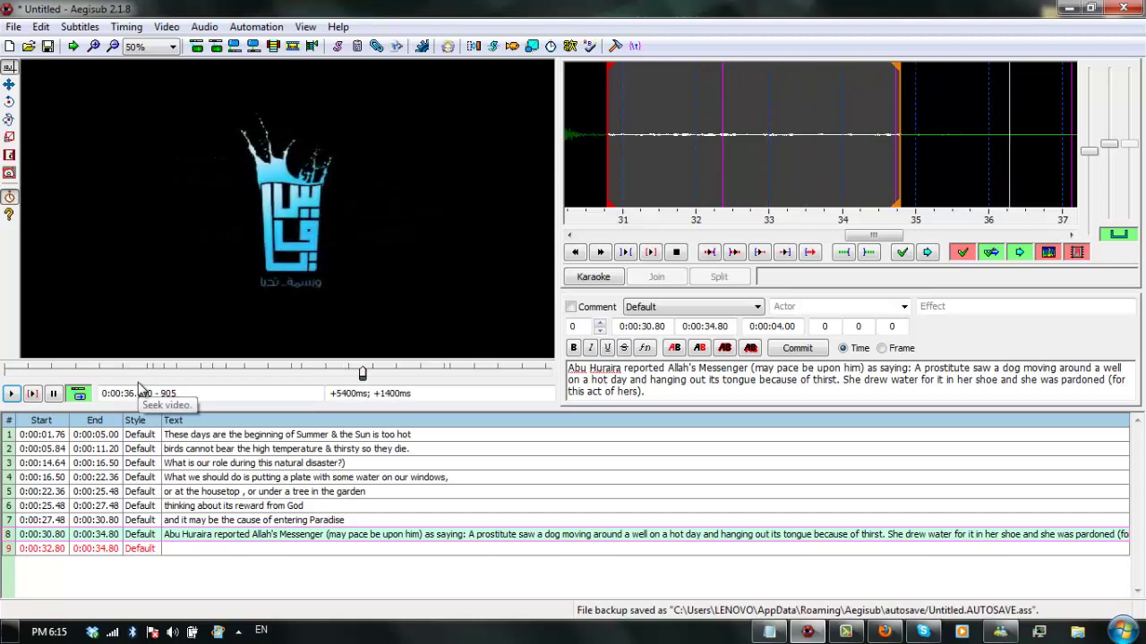
left_click_drag(379, 374, 347, 375)
left_click(51, 394)
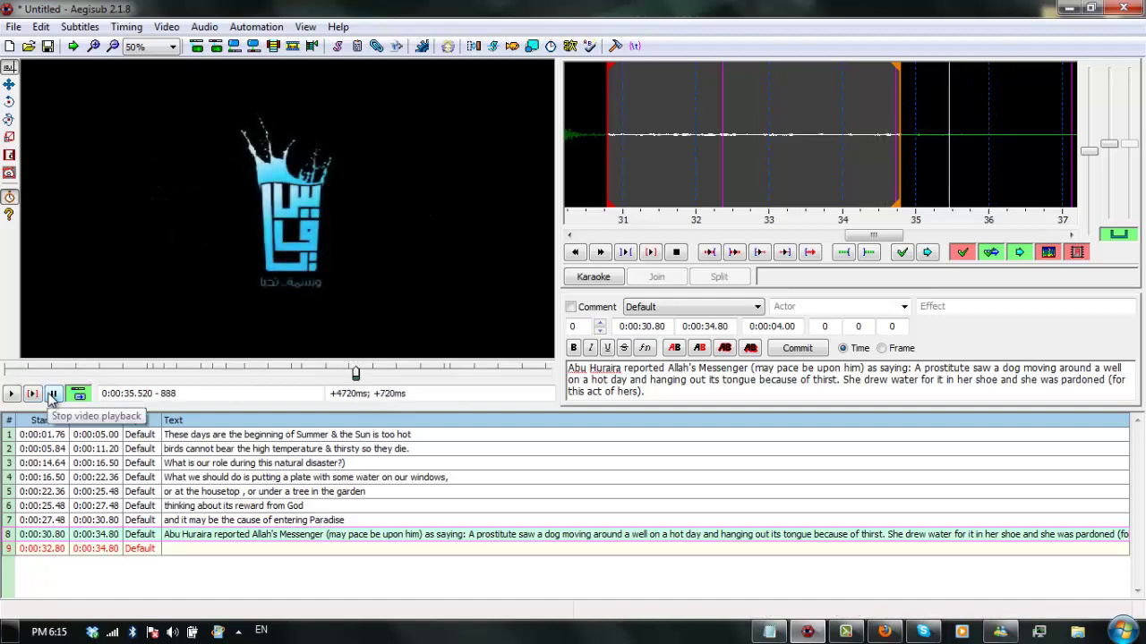
- Delete the empty ninth subtitle that overlaps the hadith subtitle
left_click(141, 551)
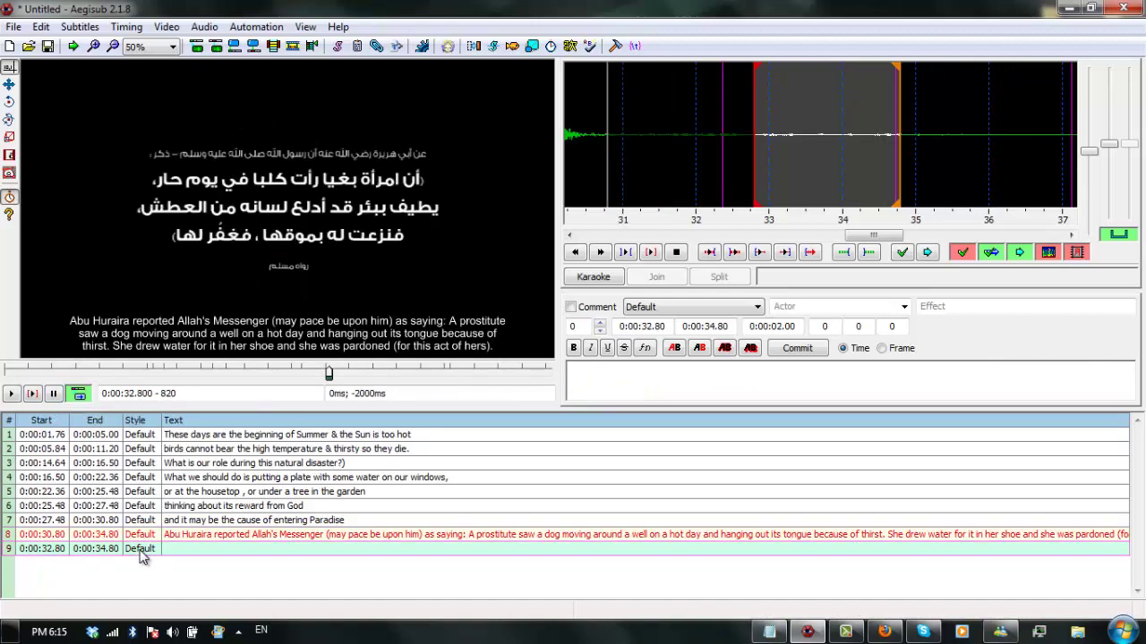
right_click(141, 551)
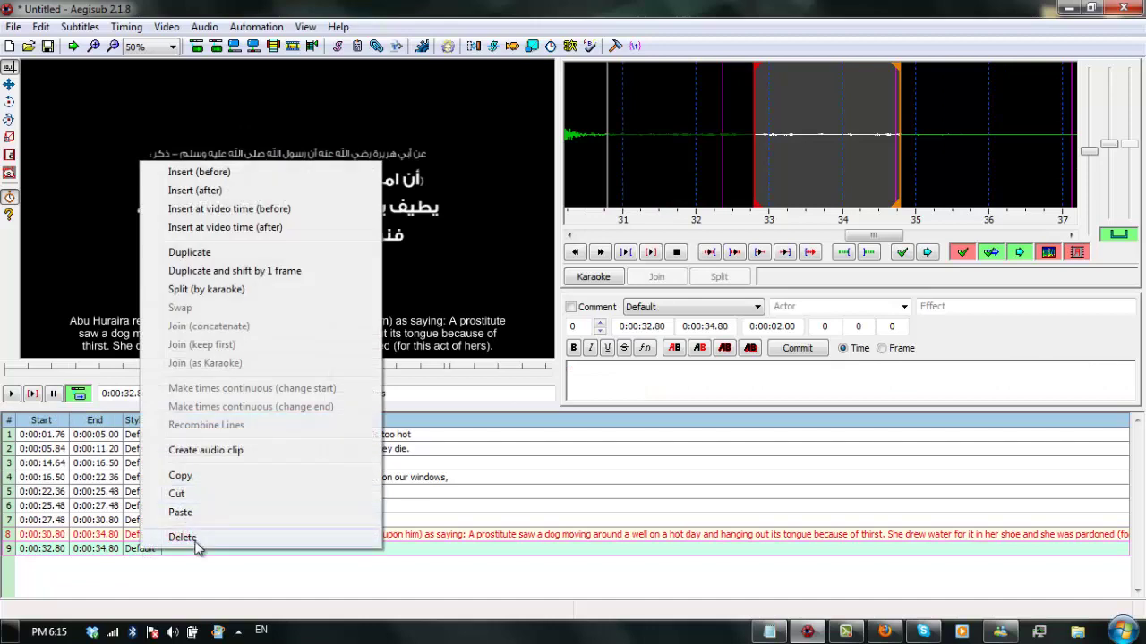
left_click(183, 537)
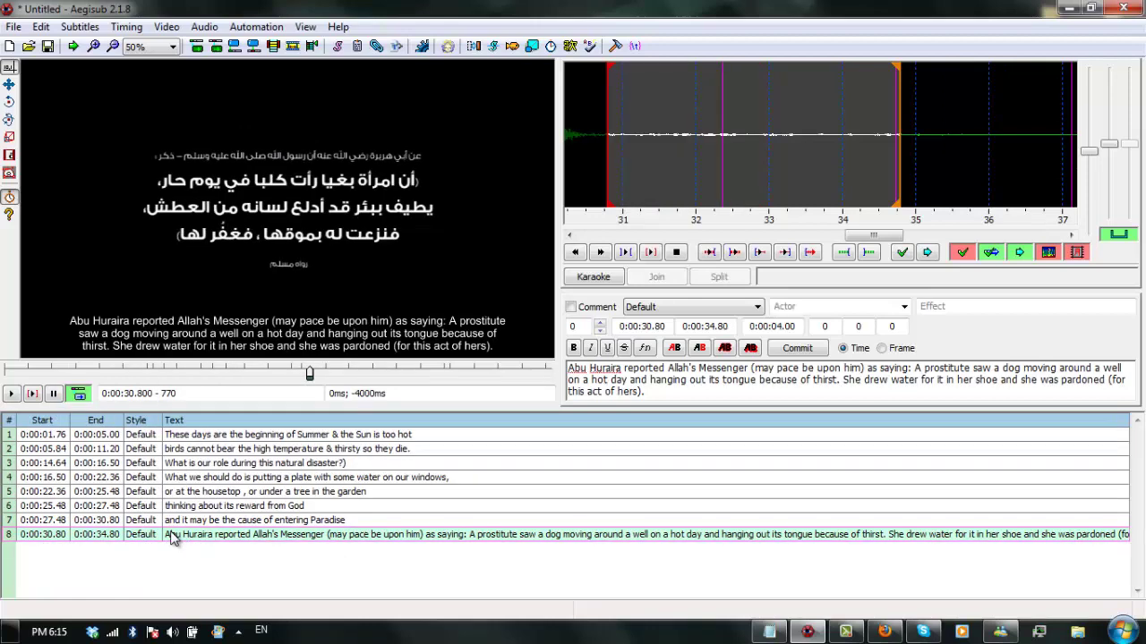
- Insert a subtitle after the eighth with the text "... and a Smile becomes Alive", check the logo screen's playback and commit it
right_click(172, 537)
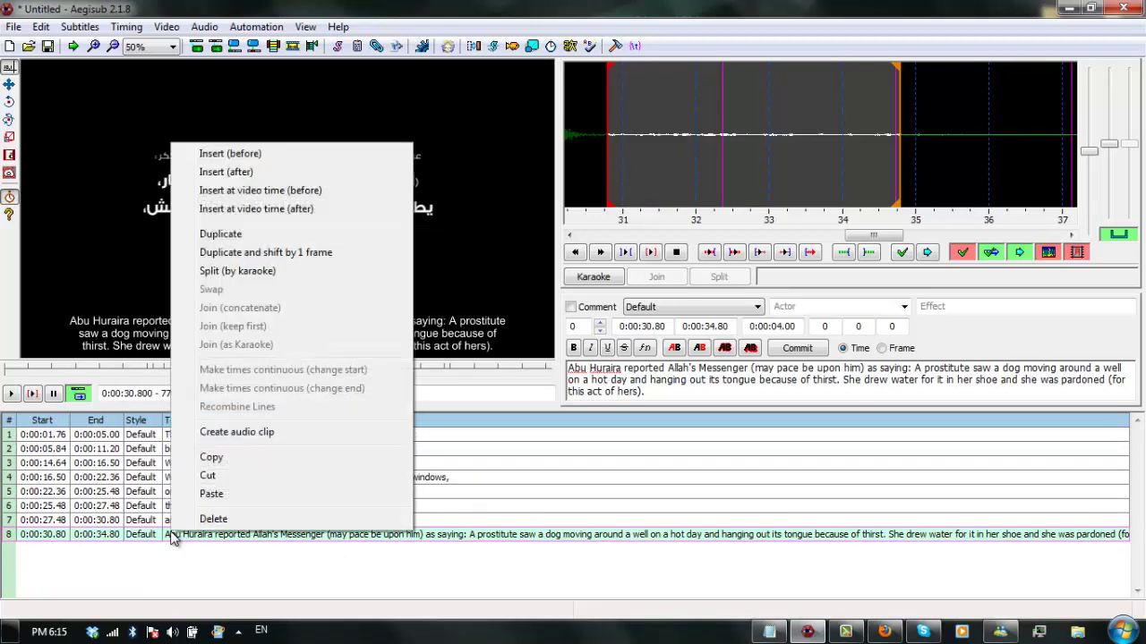
left_click(292, 171)
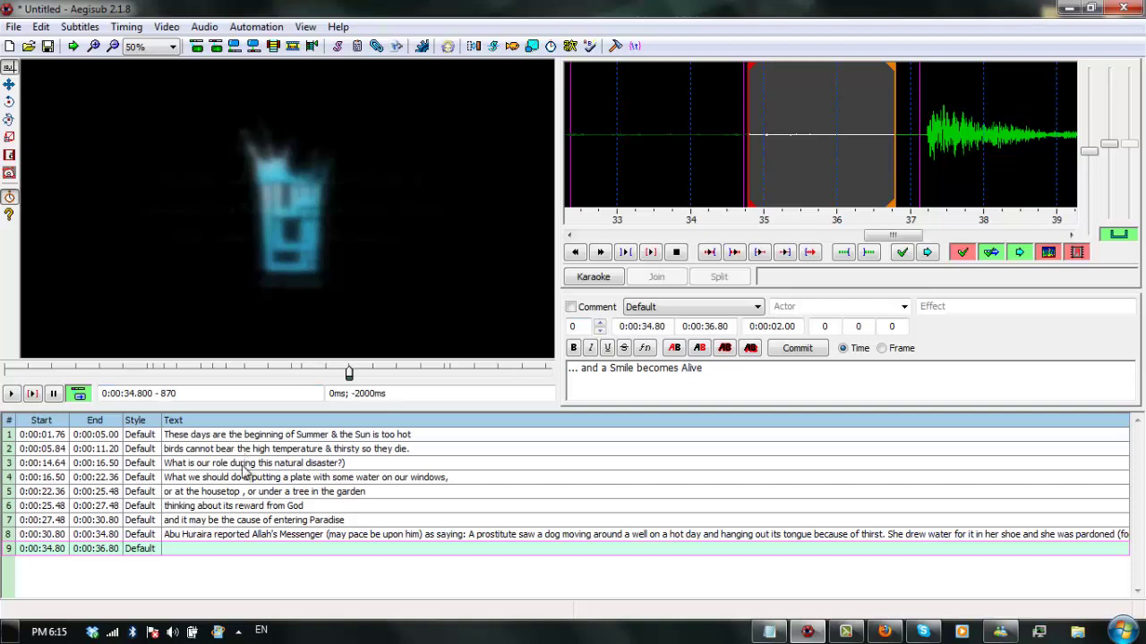
left_click(12, 397)
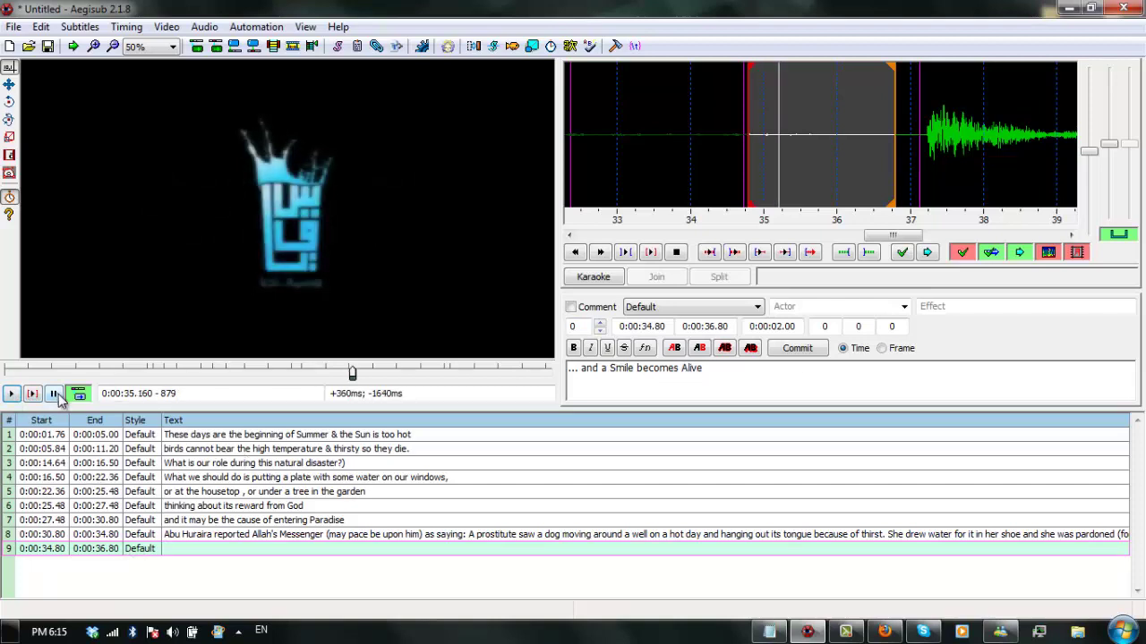
left_click(54, 394)
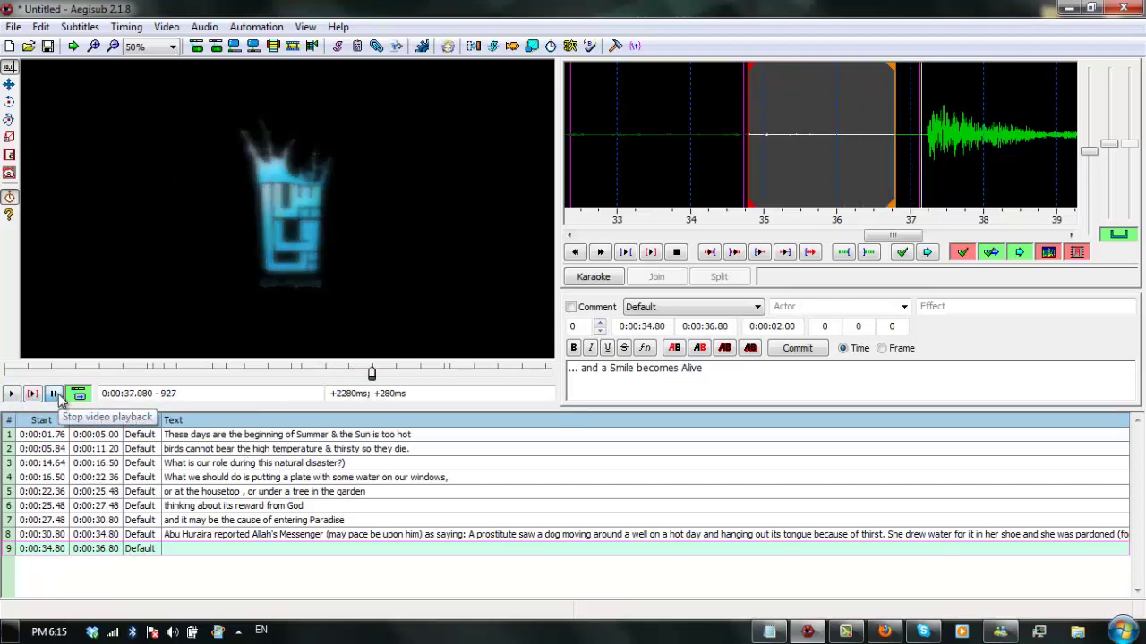
left_click(797, 350)
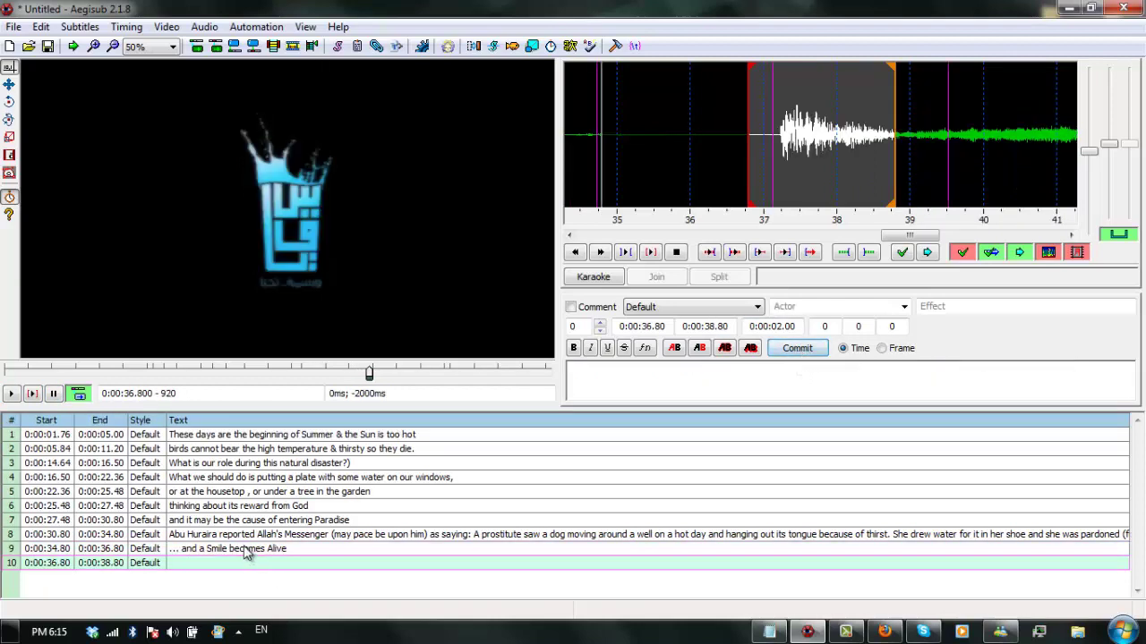
- Play the ninth subtitle to check its timing, and replay the video from the first subtitle to review the lines
left_click(251, 548)
left_click(12, 395)
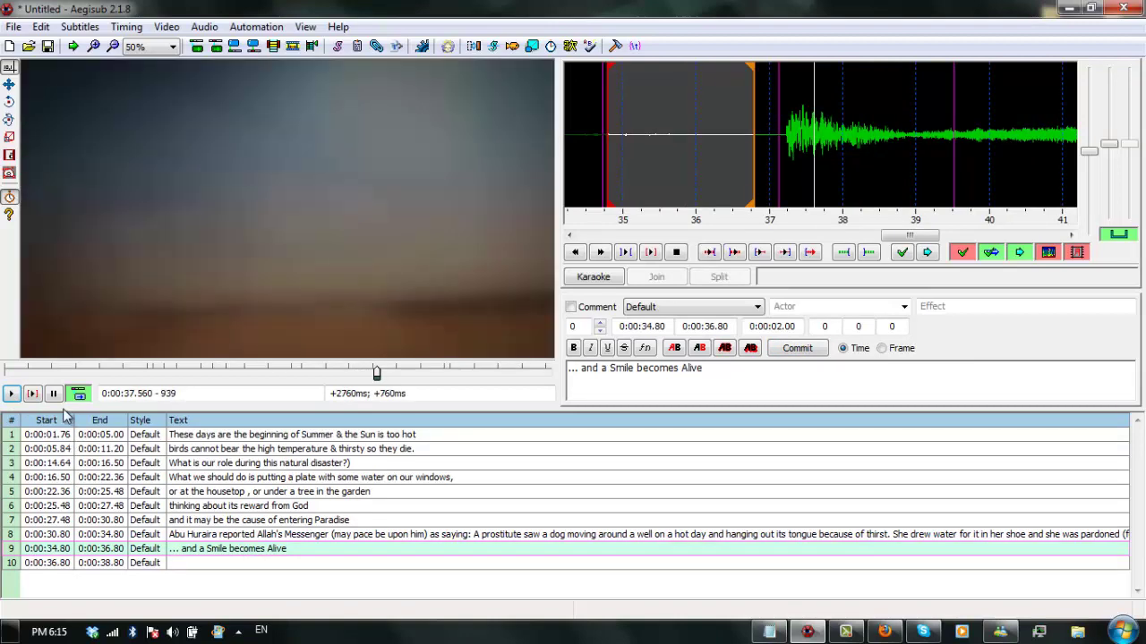
left_click(53, 394)
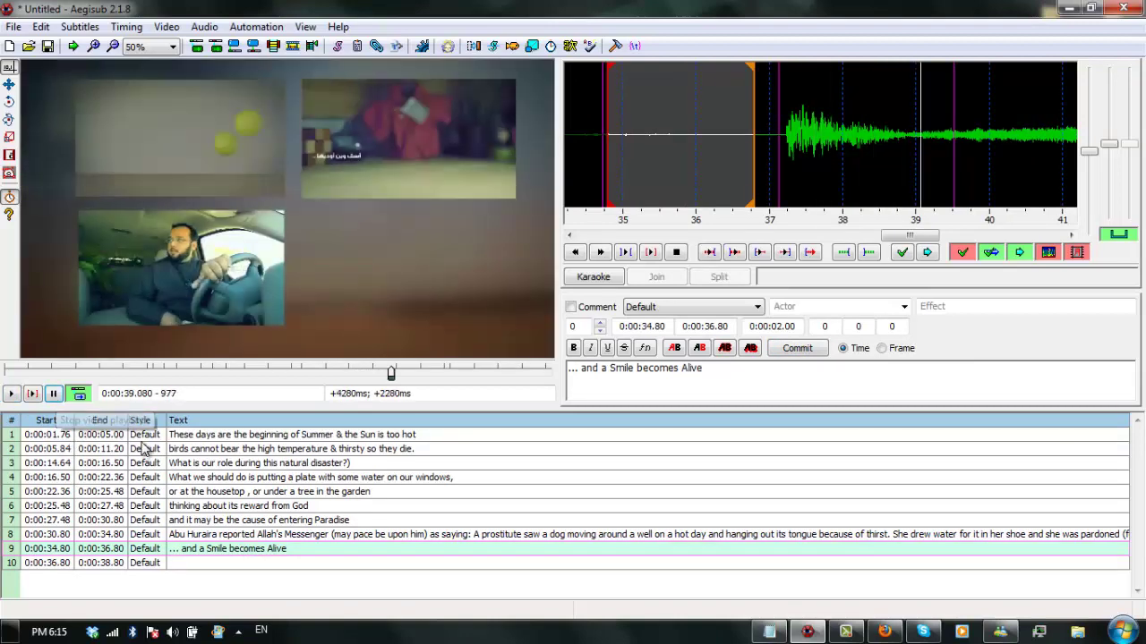
left_click(152, 436)
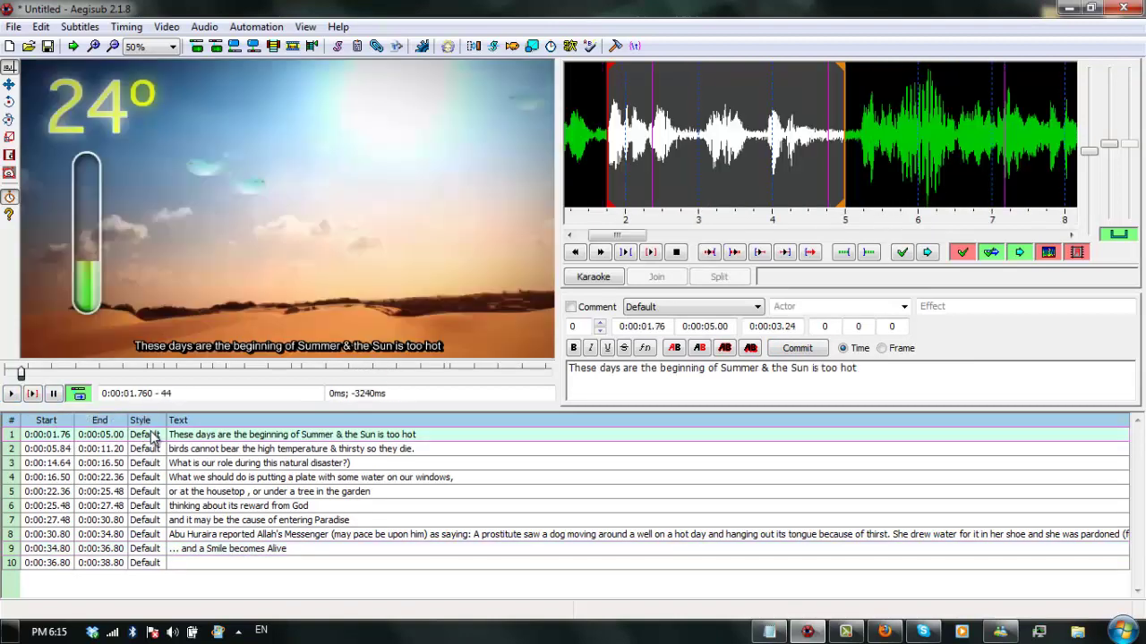
left_click(12, 395)
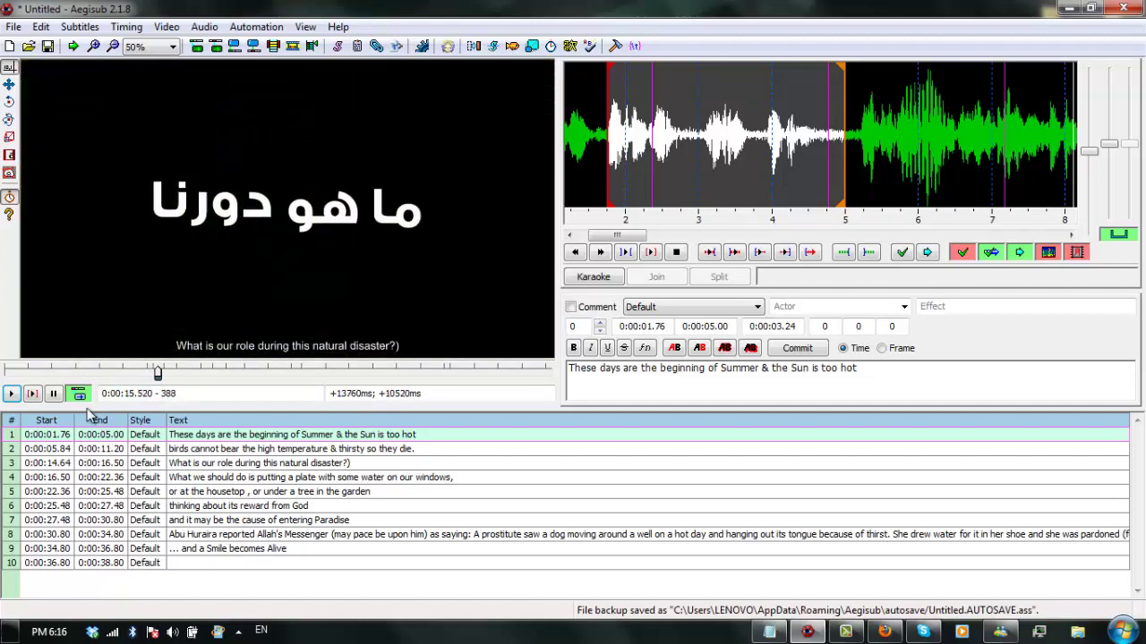
- Add an opening parenthesis before "What we should do" in the fourth subtitle, commit it and play the fifth subtitle
left_click(178, 479)
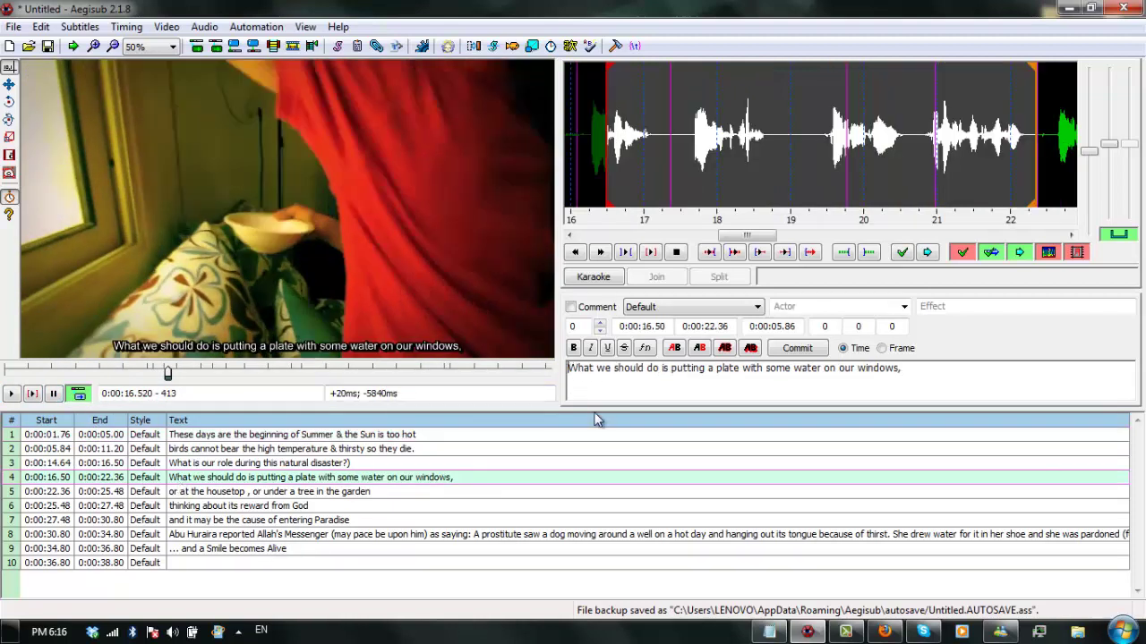
type("(")
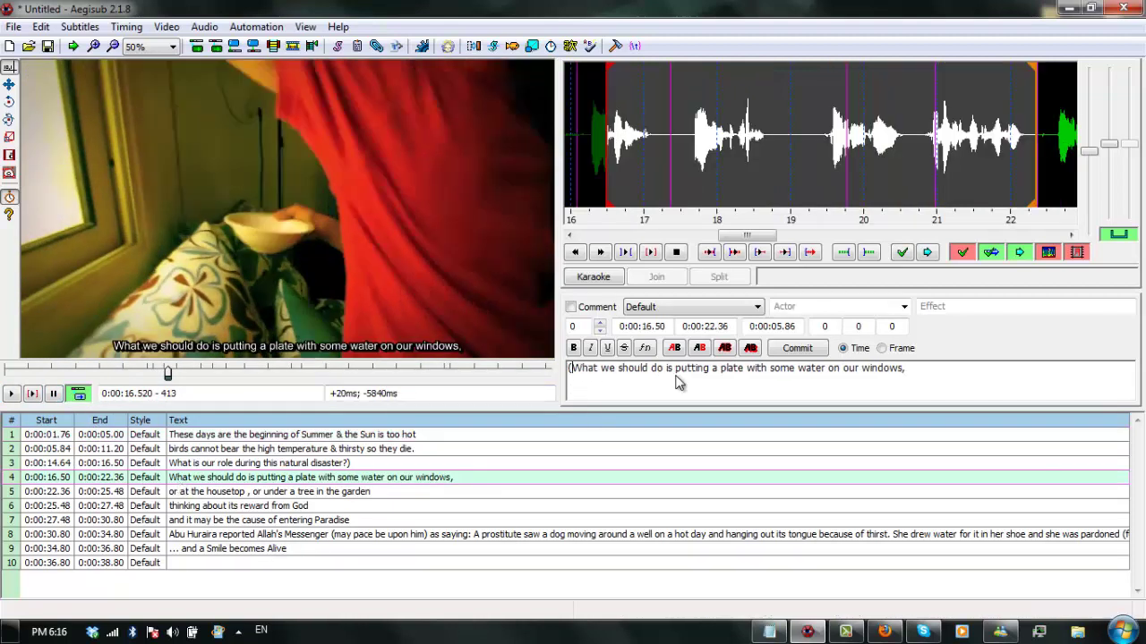
left_click(800, 349)
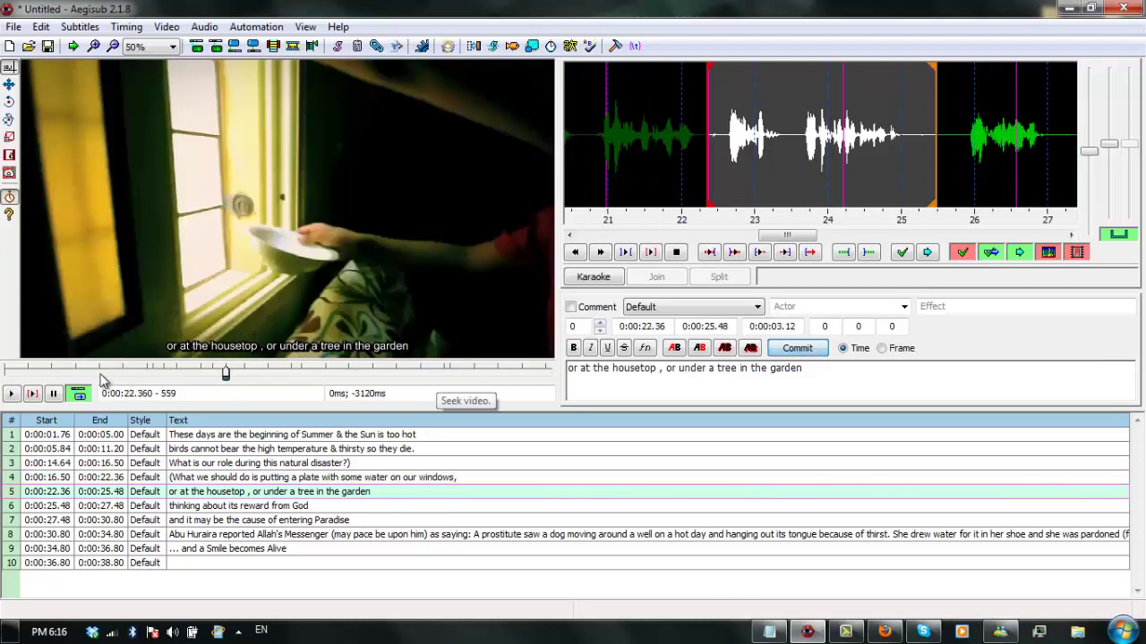
left_click(31, 394)
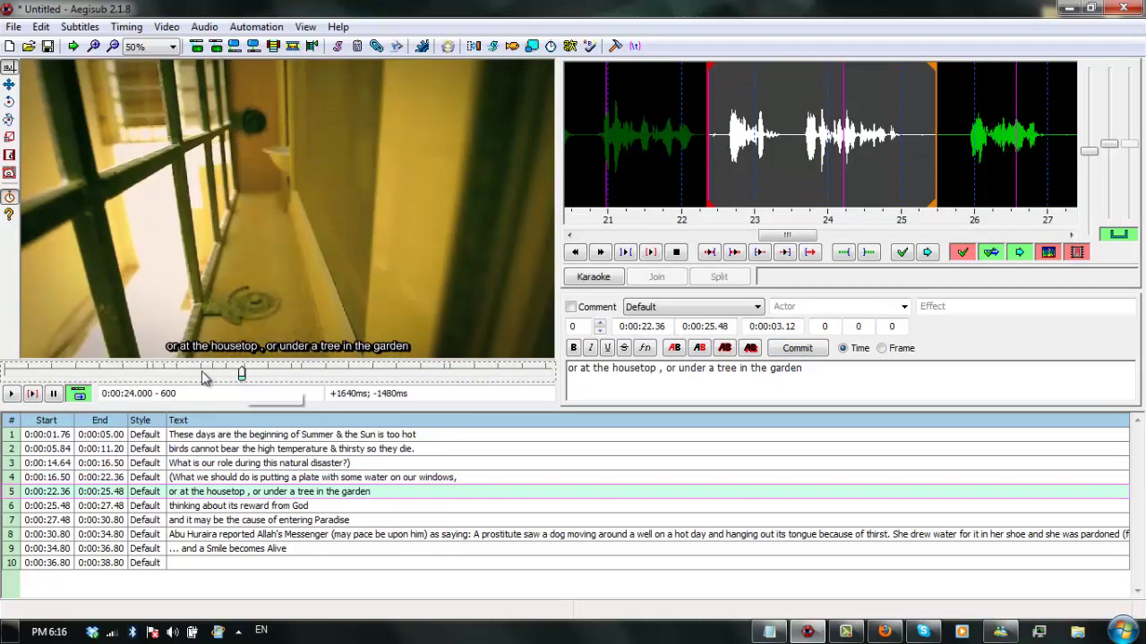
- Remove the opening parenthesis from the fourth subtitle and add it before "What is our role" in the third, committing both lines
left_click(167, 375)
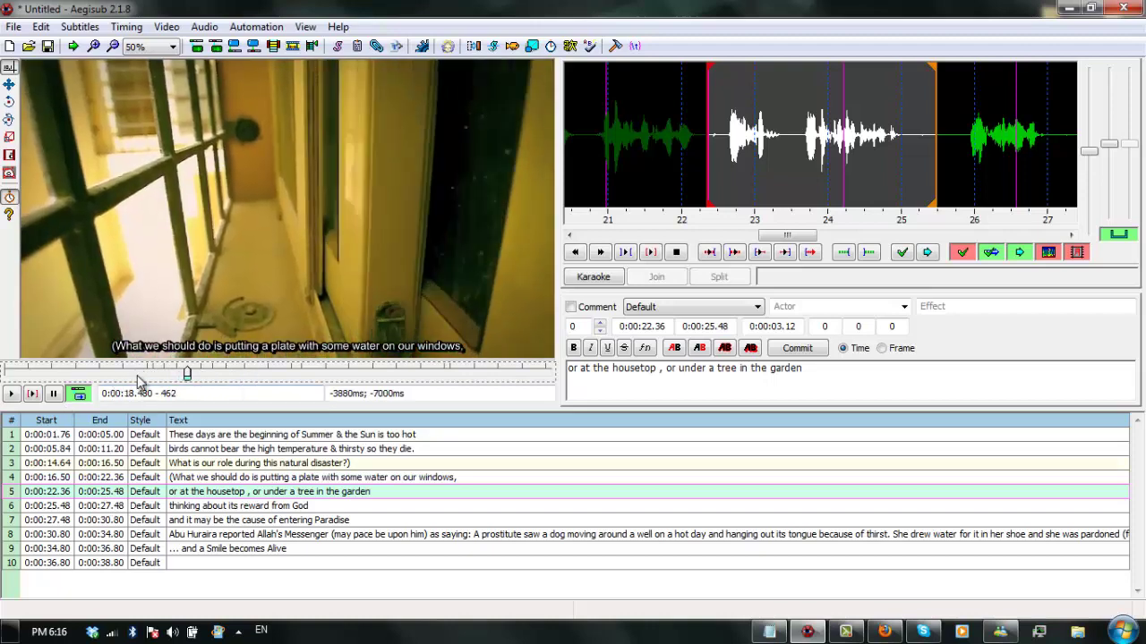
left_click(154, 375)
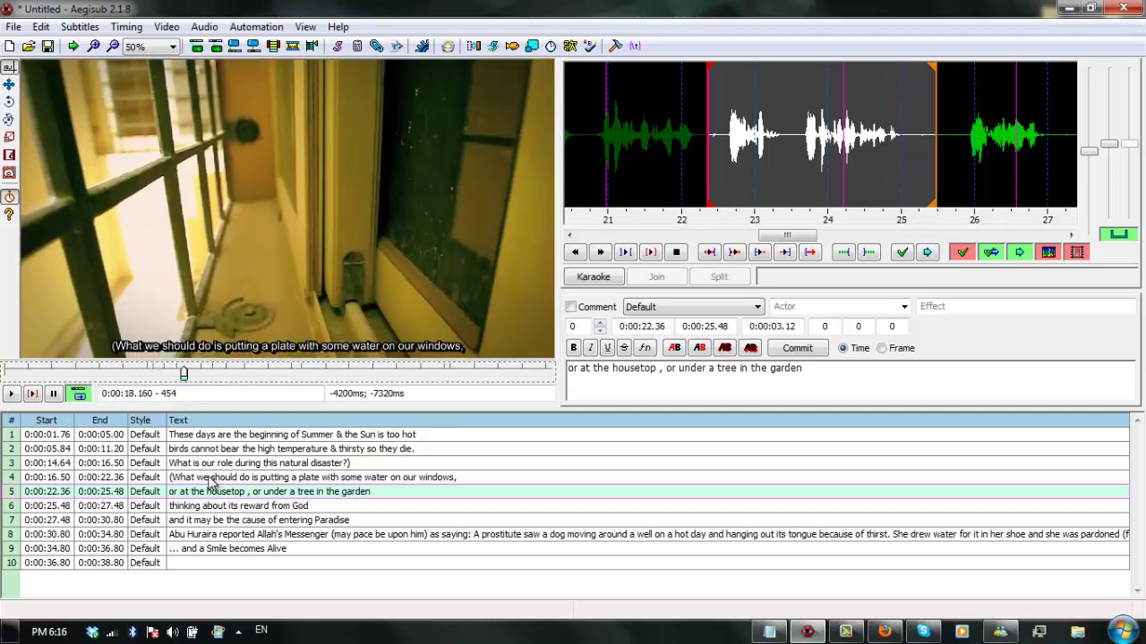
left_click(211, 480)
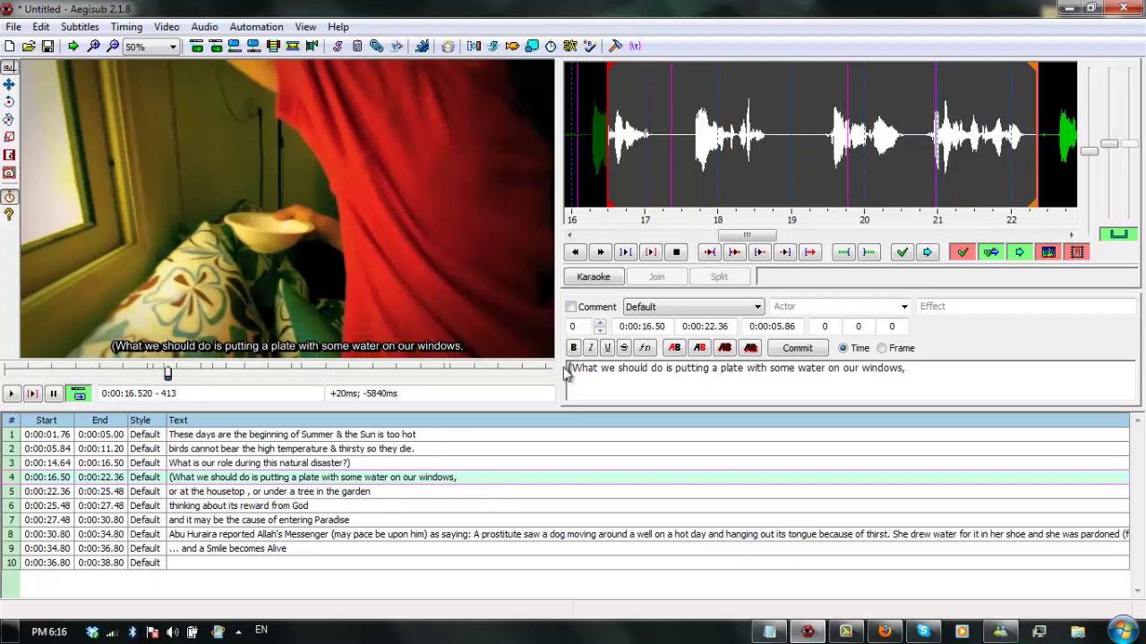
key("Delete")
left_click(794, 349)
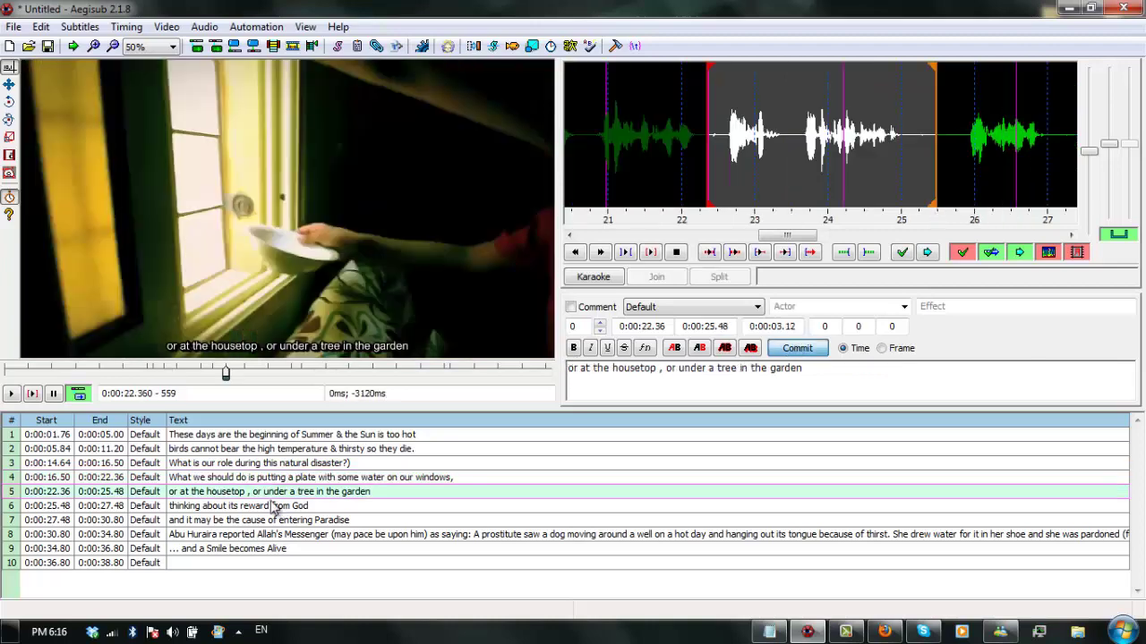
left_click(238, 466)
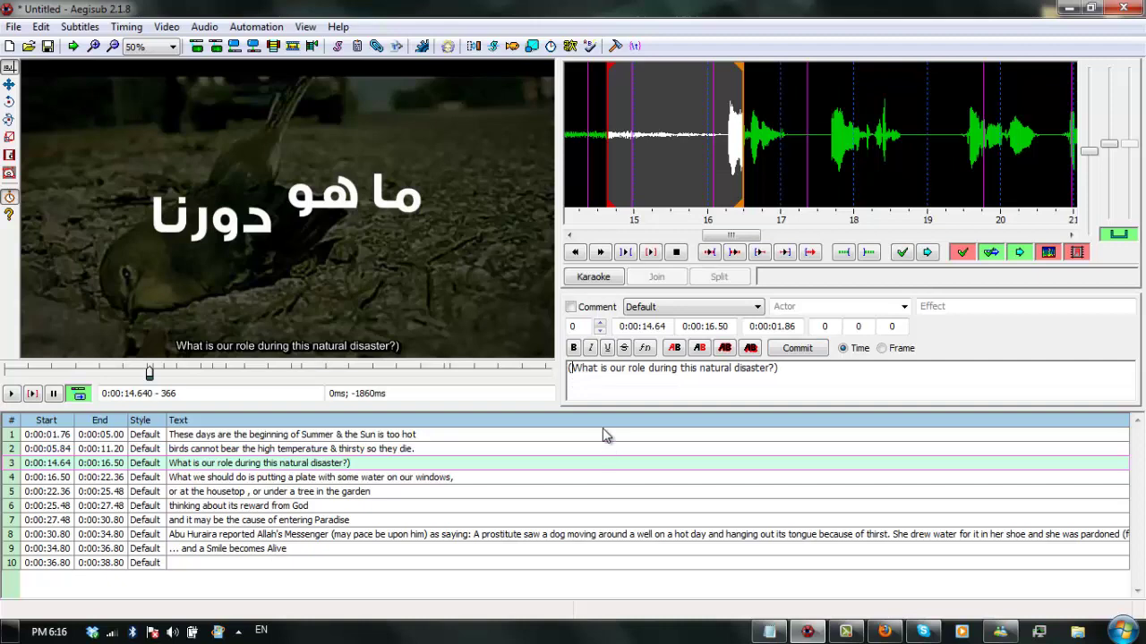
left_click(800, 351)
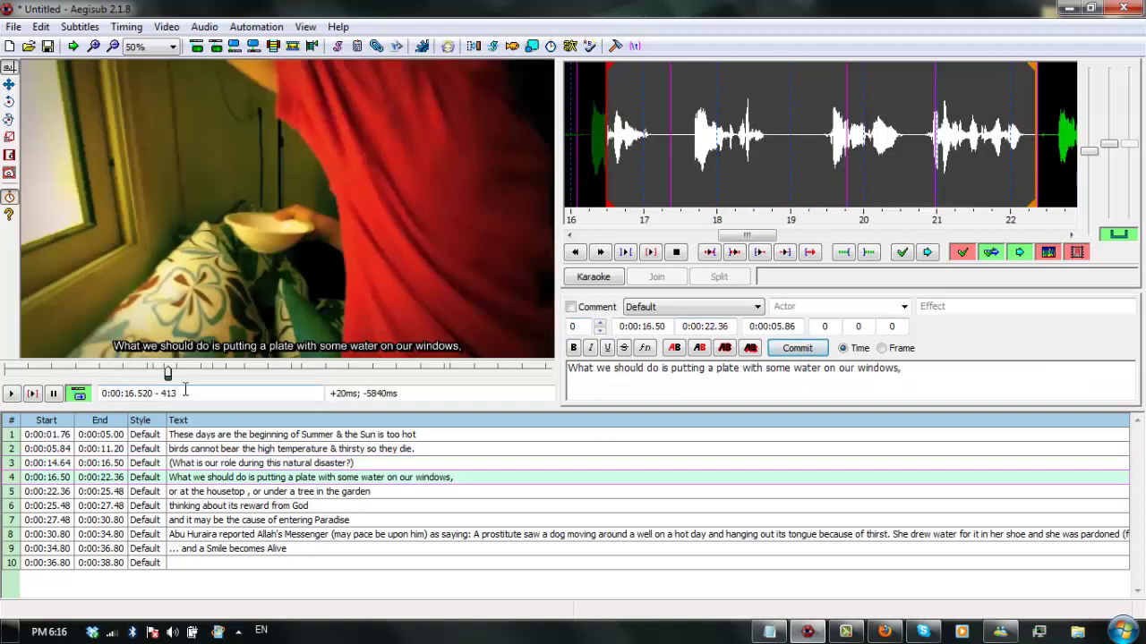
- Replay the video from the third subtitle, and again from the seventh, to review the remaining lines and their timing
left_click_drag(169, 377, 157, 374)
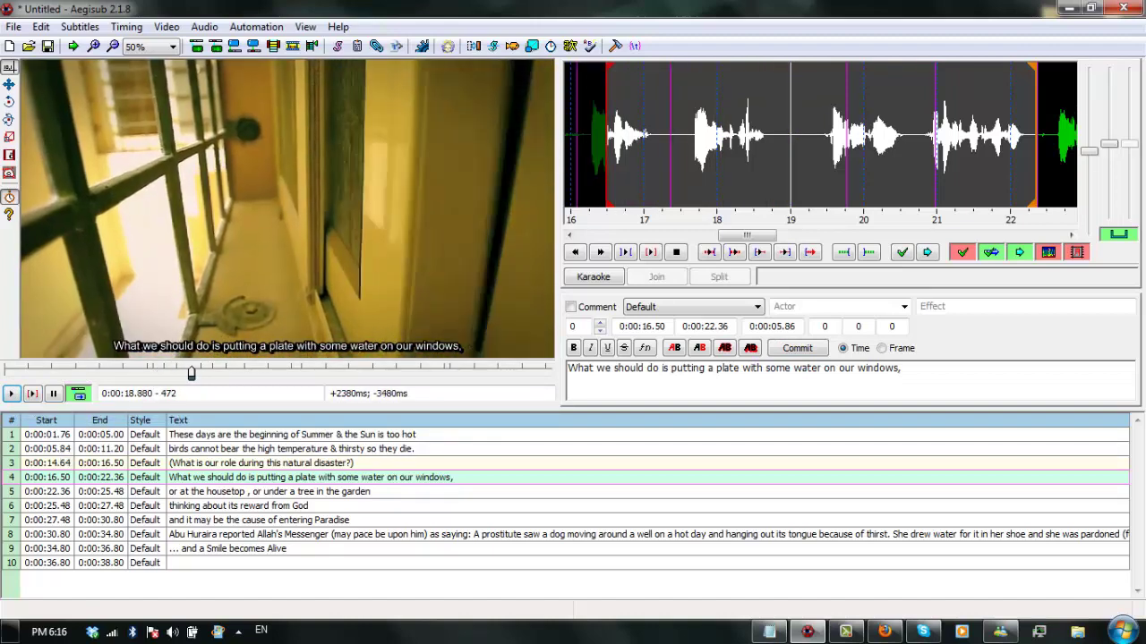
left_click(154, 374)
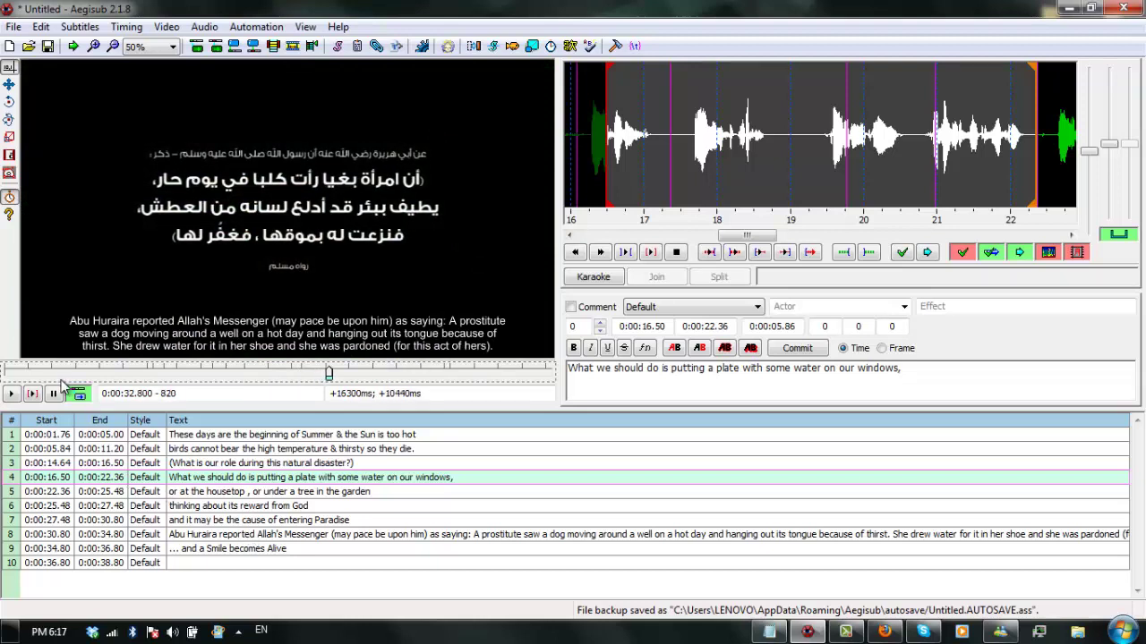
left_click(304, 374)
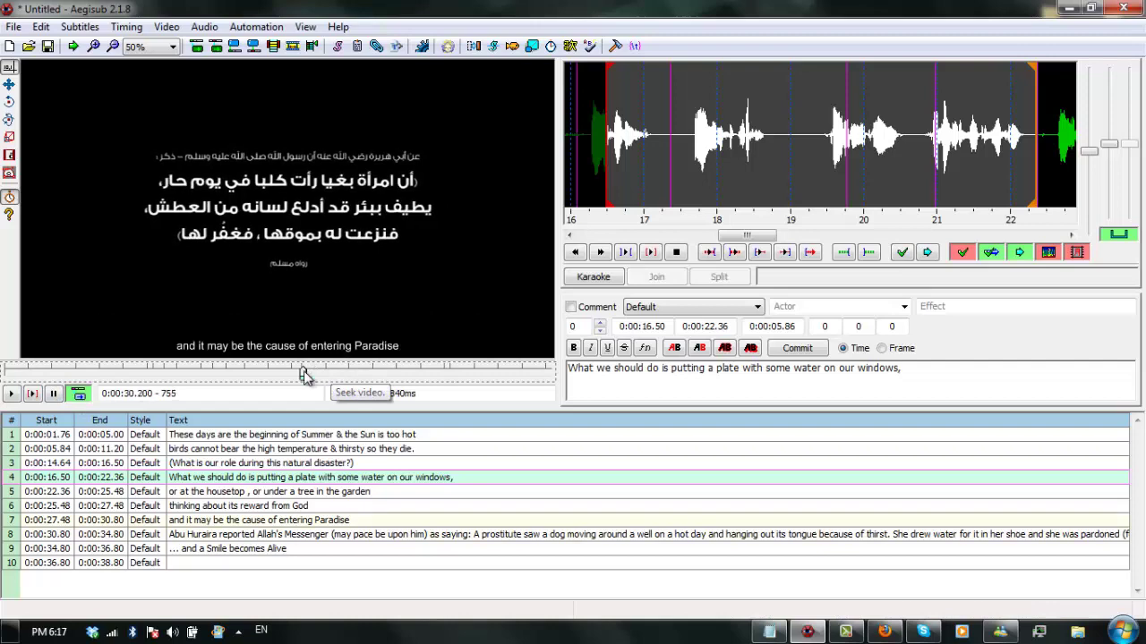
left_click(293, 374)
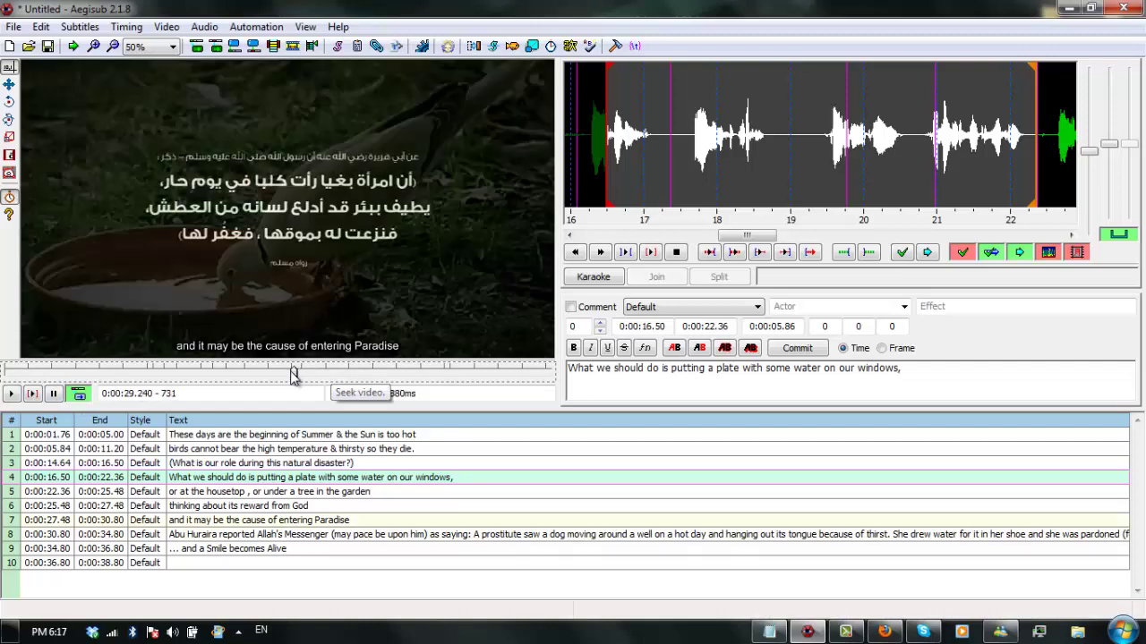
left_click_drag(293, 374, 288, 374)
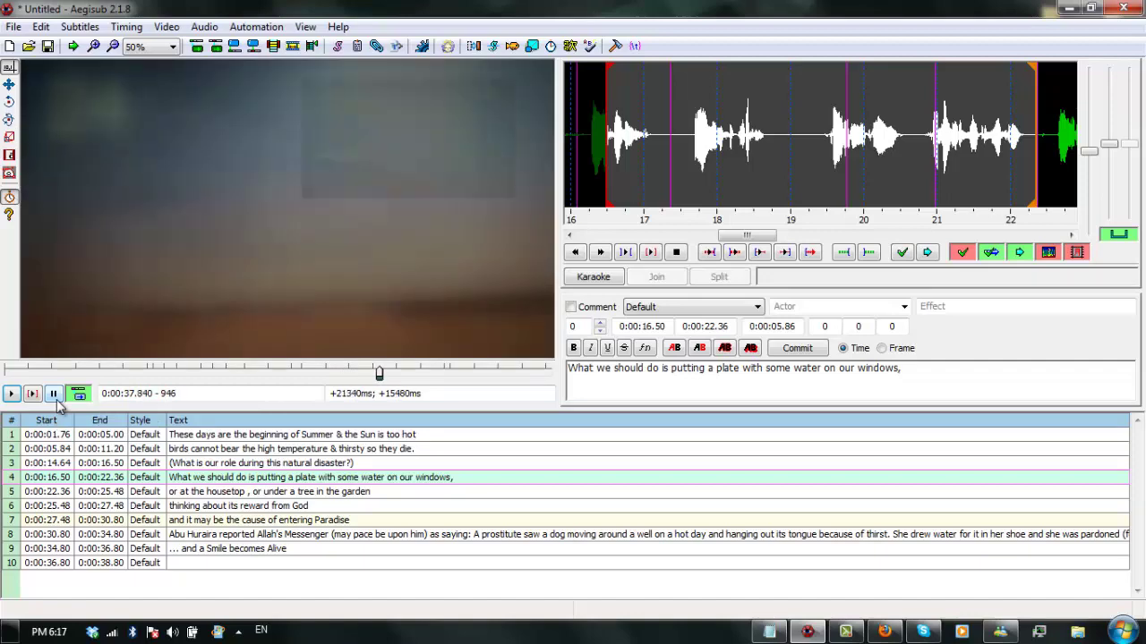
- Save the subtitles to the desktop as "تخيل إنك عصفور سُقيا" in .ass format, and close both Aegisub and the Notepad translation
left_click(11, 26)
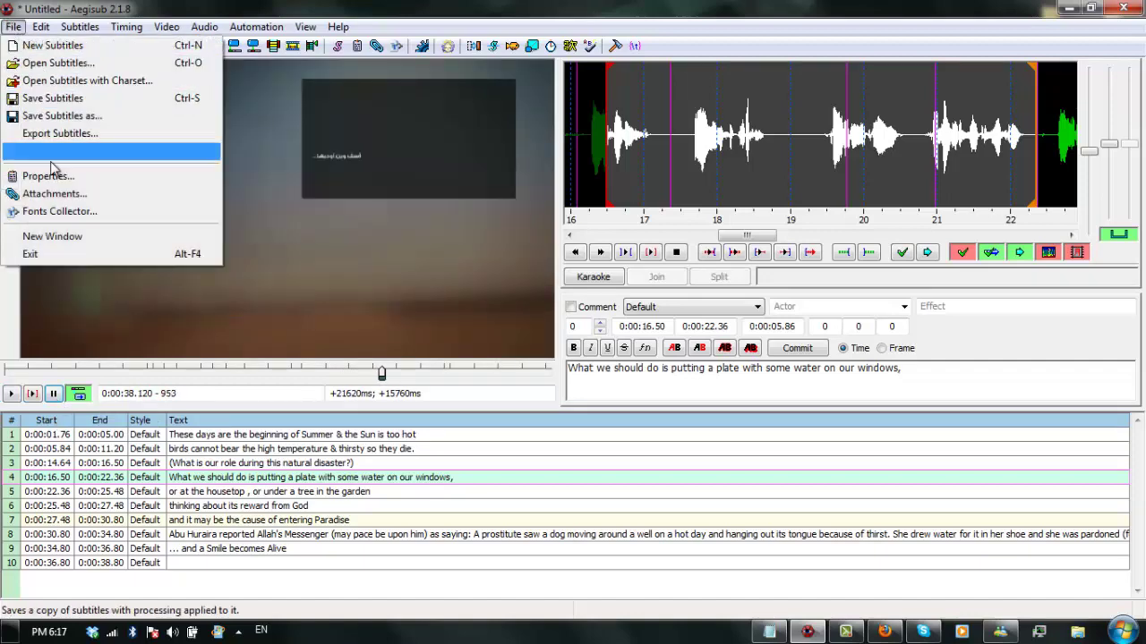
left_click(51, 117)
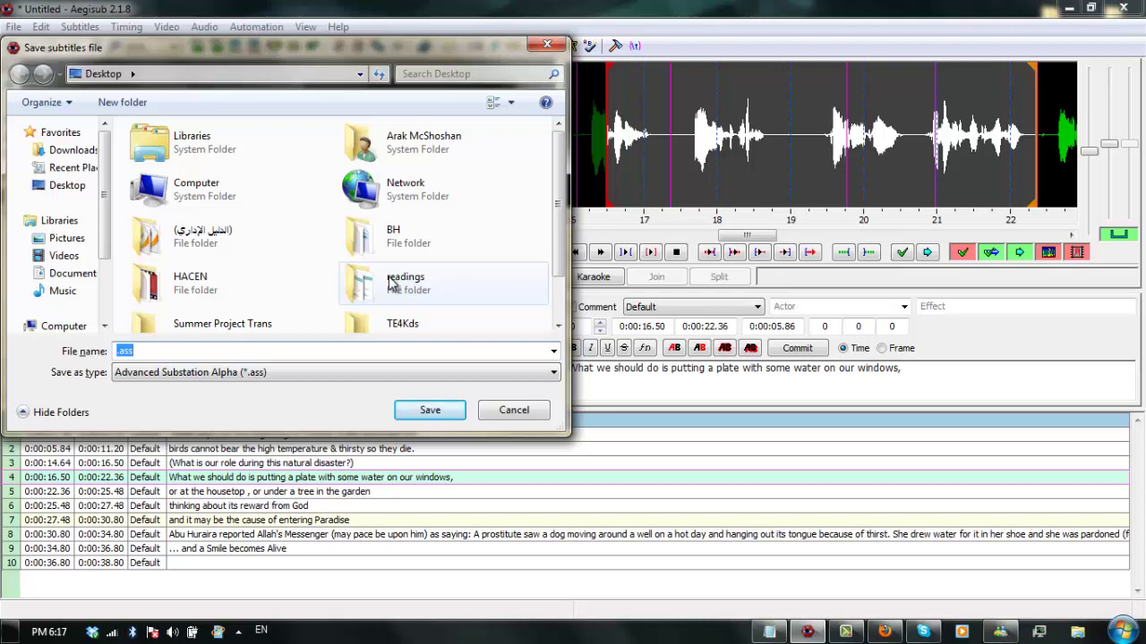
type("تخيل إنك عصفور سُقيا")
left_click(430, 411)
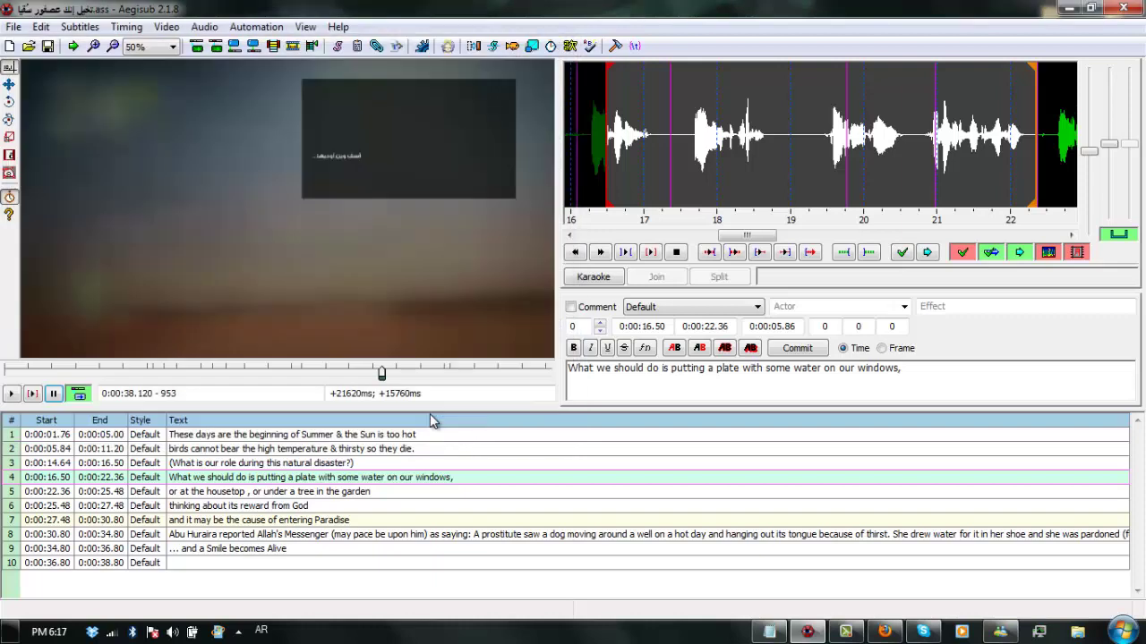
left_click(1126, 7)
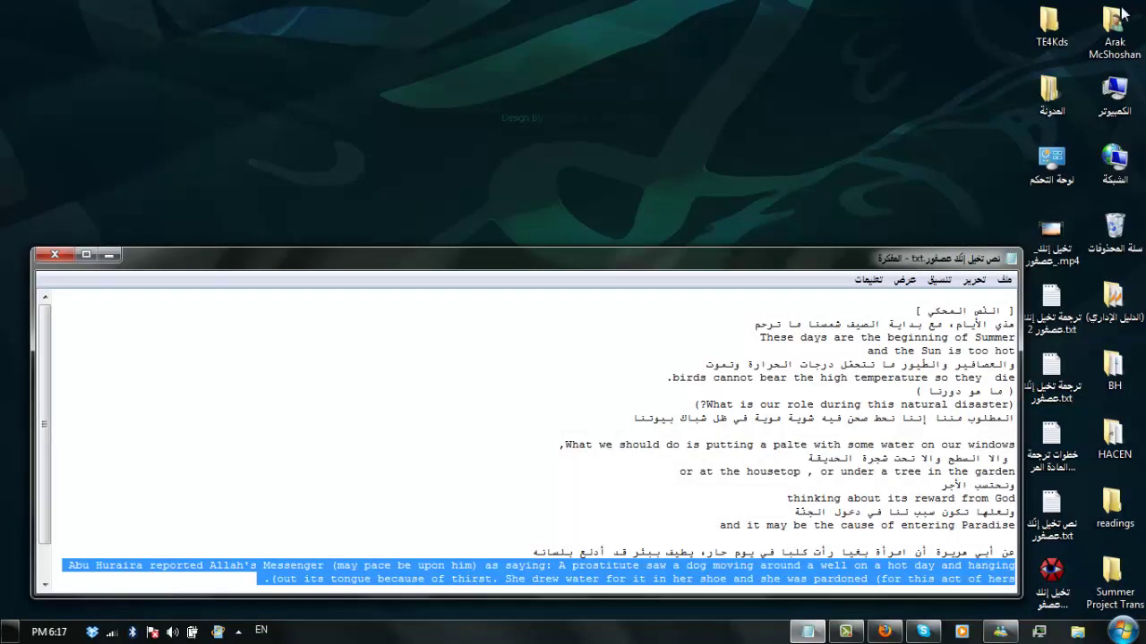
left_click(56, 256)
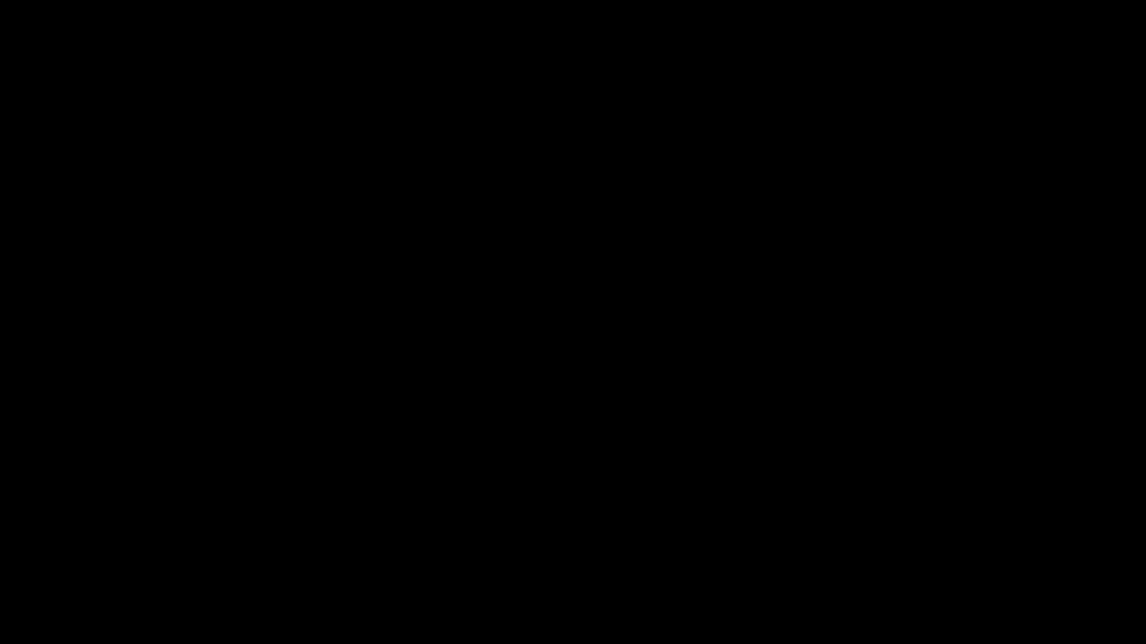